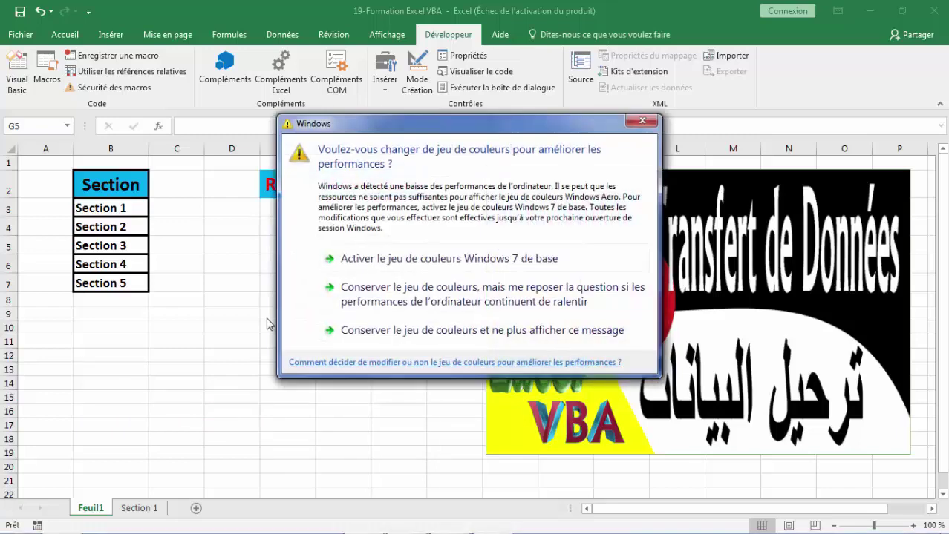
Step: Keep the current Windows colour scheme and stop the warning from appearing again
left_click(426, 330)
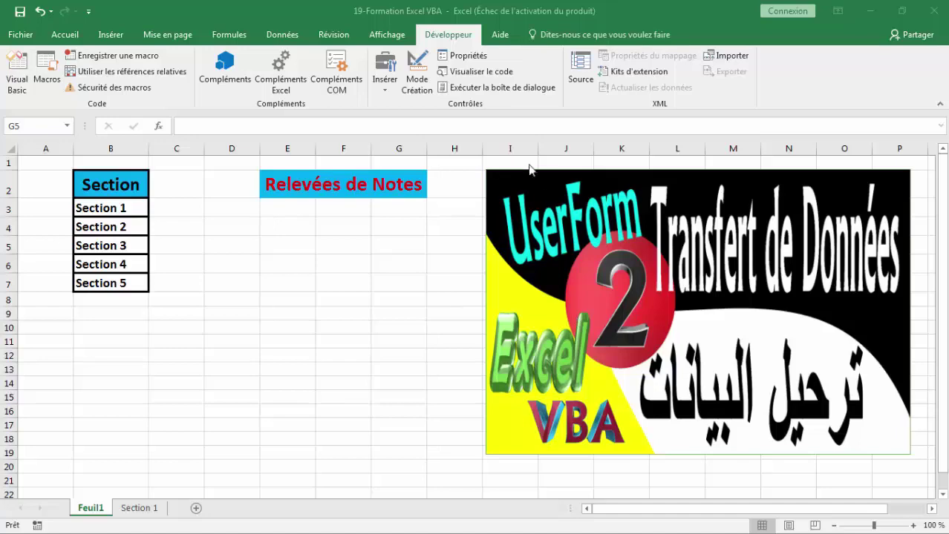
left_click(15, 63)
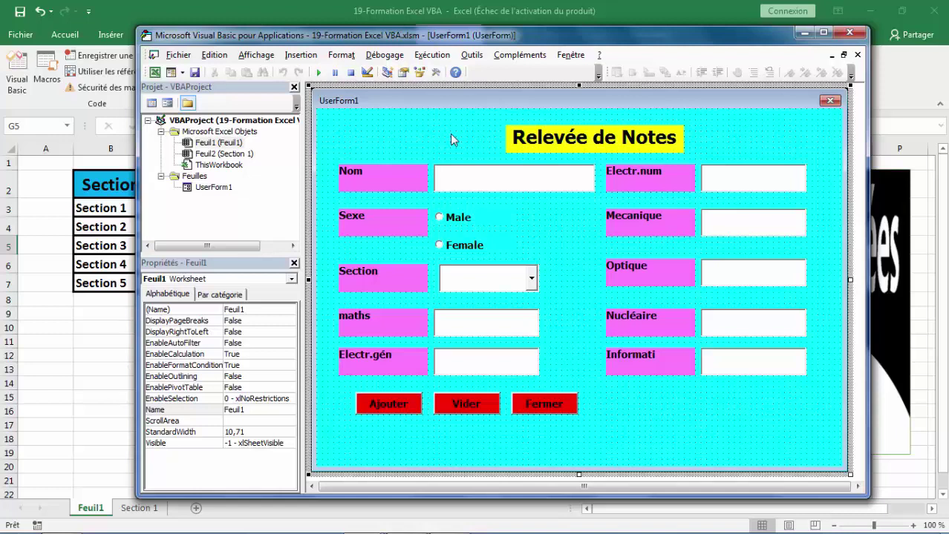
left_click(154, 72)
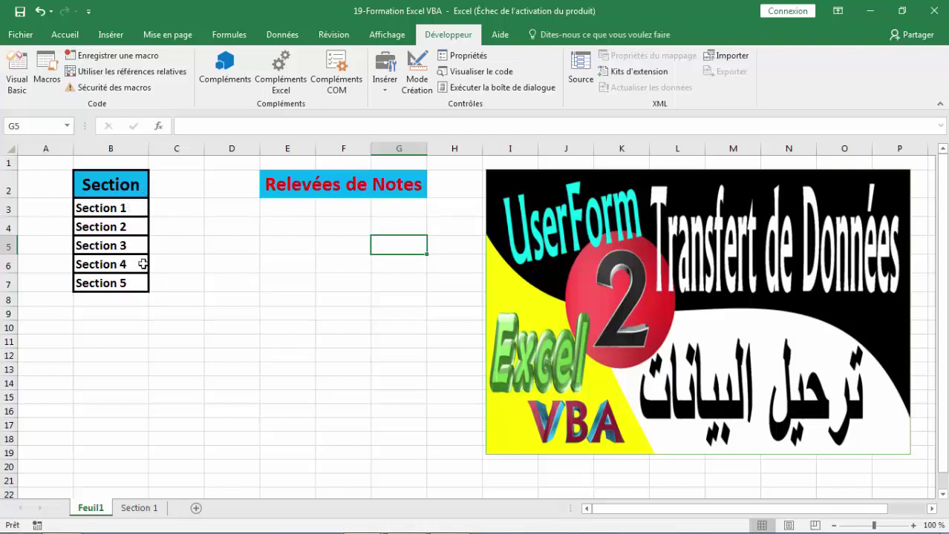
Step: Draw a rounded rectangle shape across cells D6 to F9
left_click(116, 37)
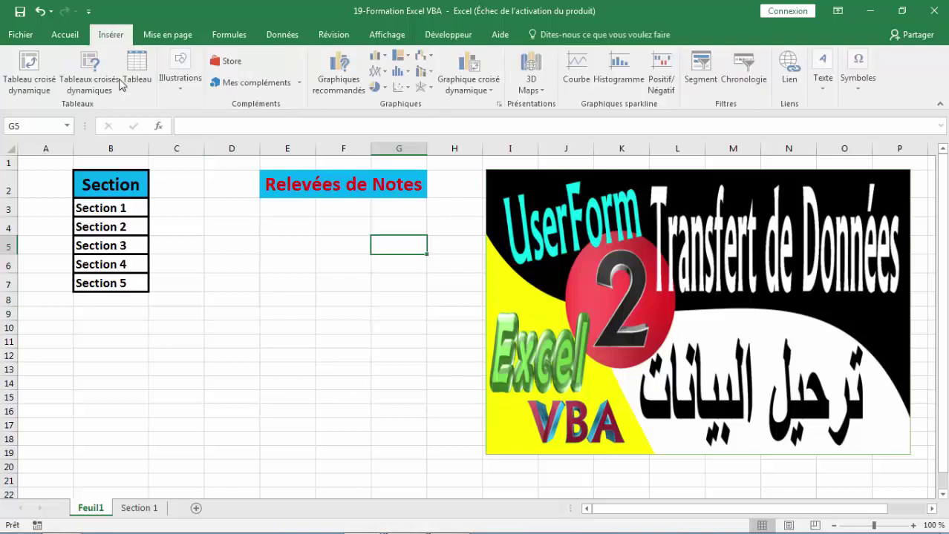
left_click(182, 91)
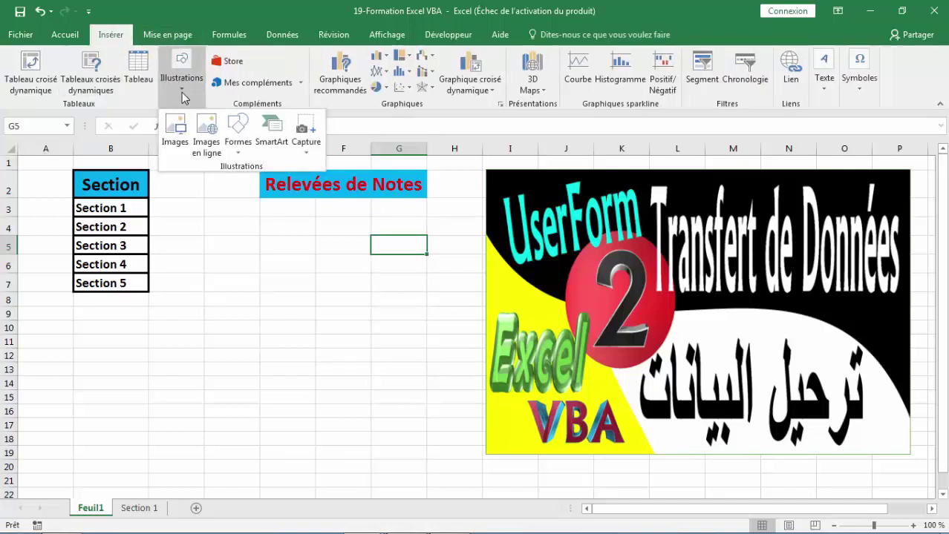
left_click(239, 159)
left_click(301, 182)
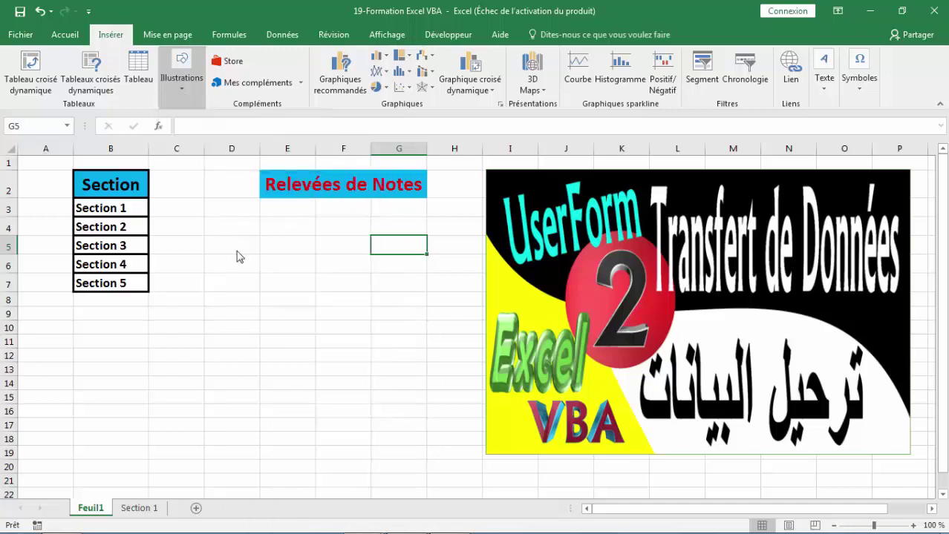
left_click_drag(204, 259, 389, 320)
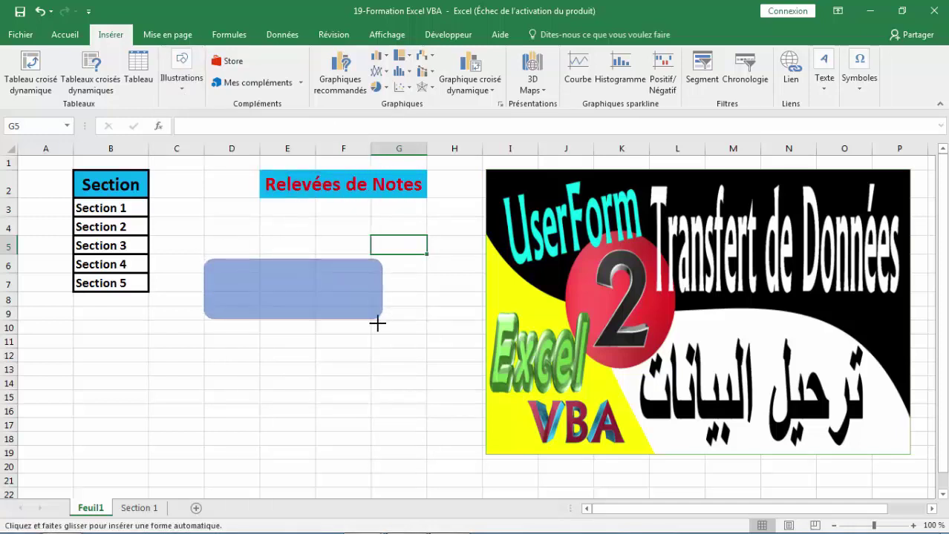
Step: Label the rectangle 'Afficher Form'
right_click(314, 276)
left_click(264, 294)
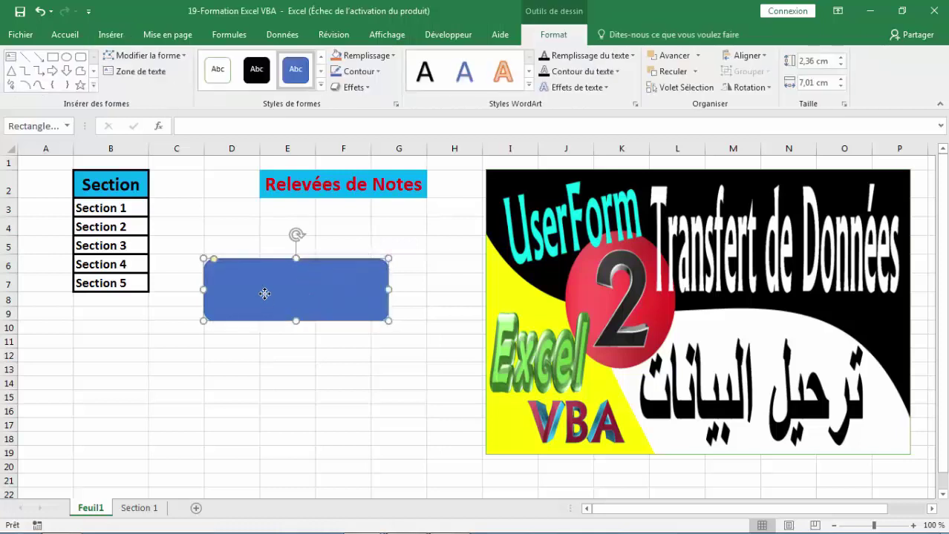
right_click(264, 294)
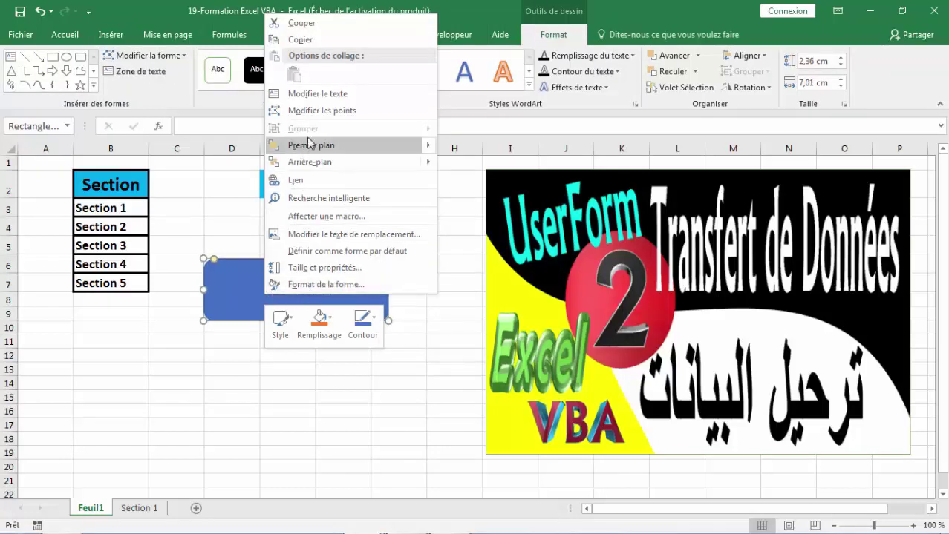
left_click(316, 94)
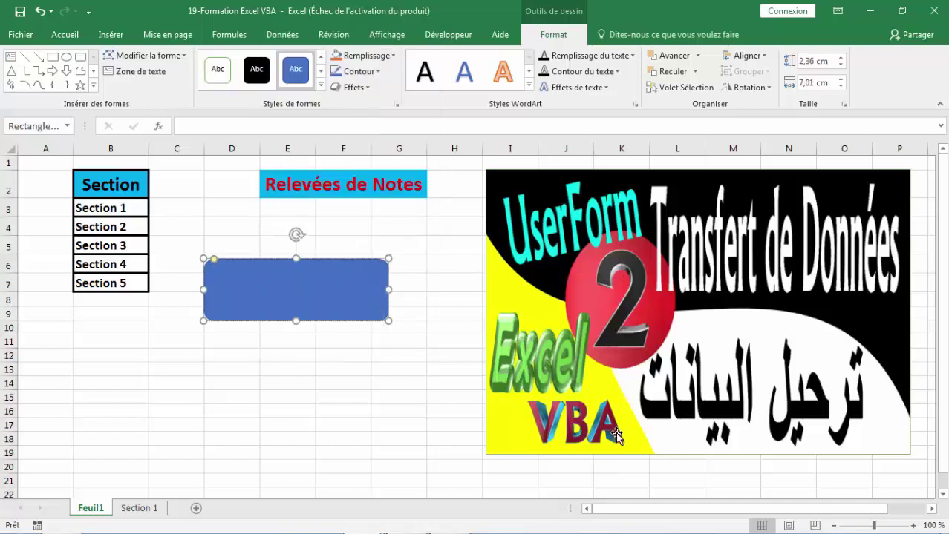
left_click(207, 318)
type("Affic")
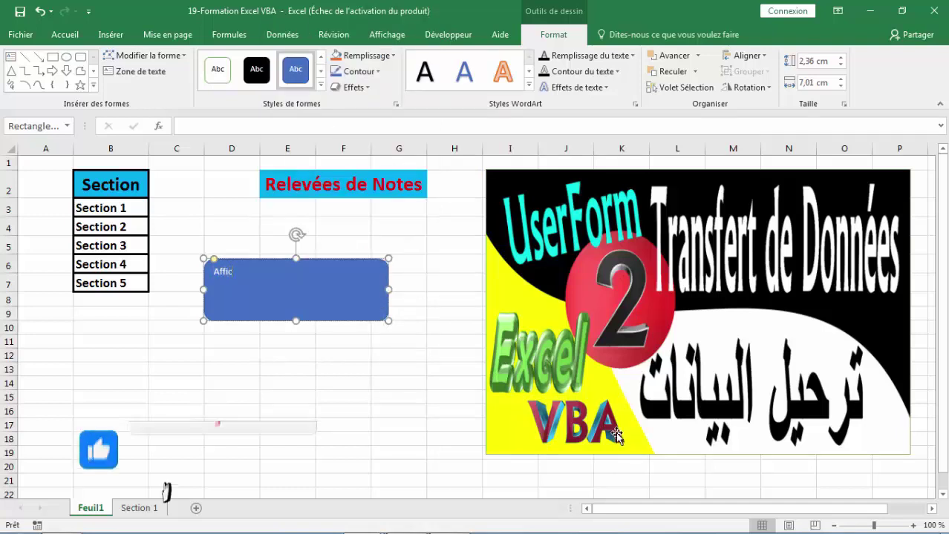
type("her")
type(" Form")
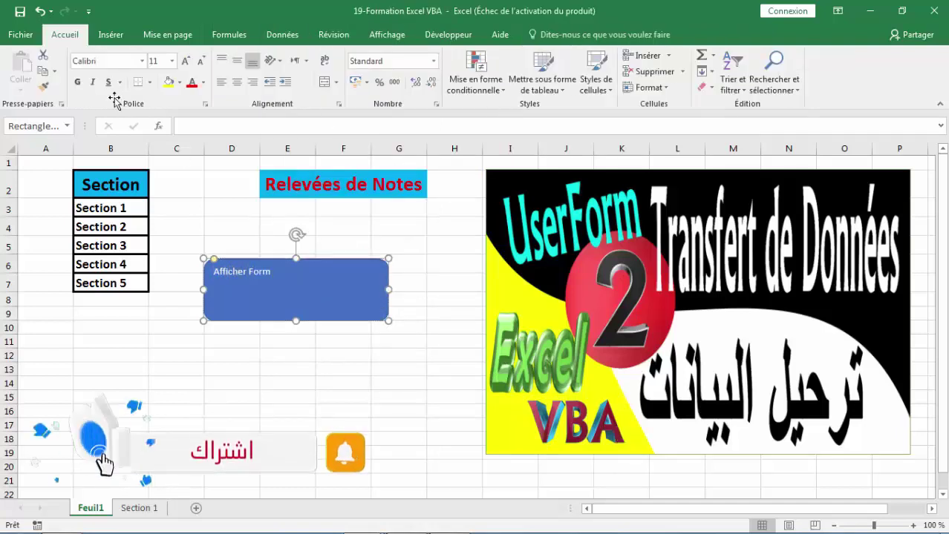
Step: Make the label bold, size 28, centred both ways, and shorten the rectangle to fit
left_click(65, 34)
left_click(78, 82)
left_click(156, 61)
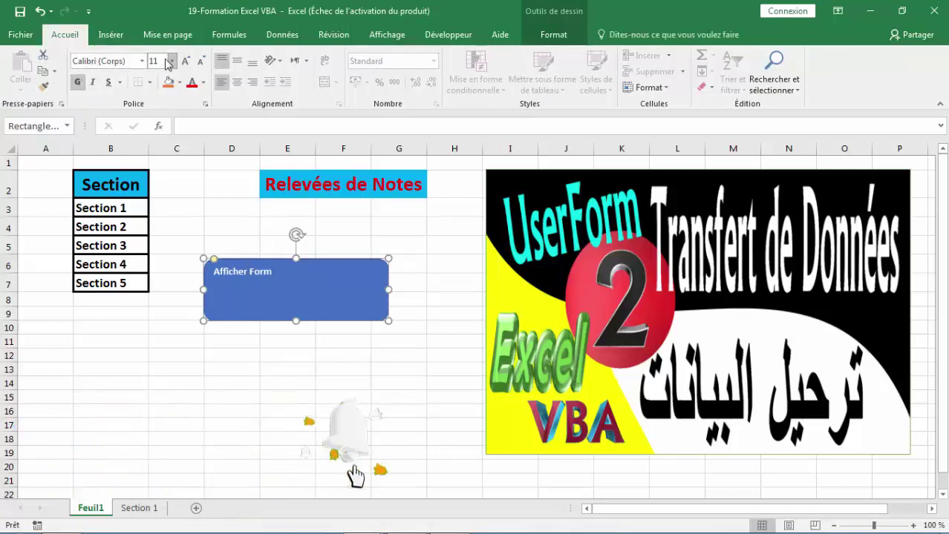
left_click(172, 62)
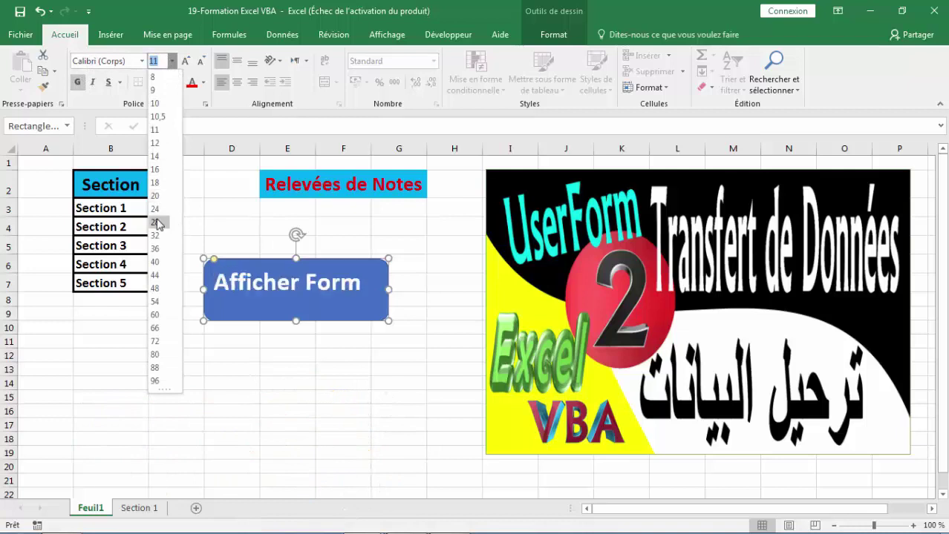
left_click(158, 223)
left_click_drag(296, 320, 293, 311)
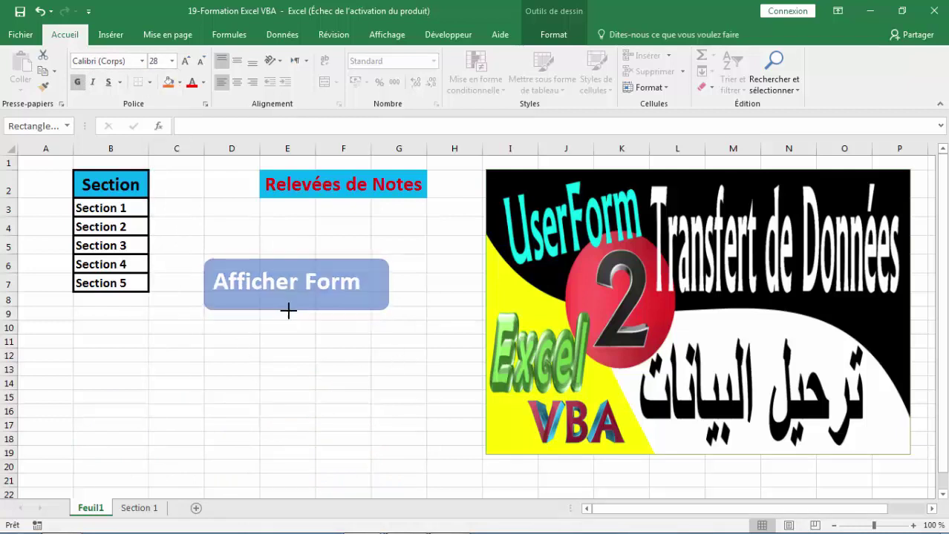
left_click(236, 61)
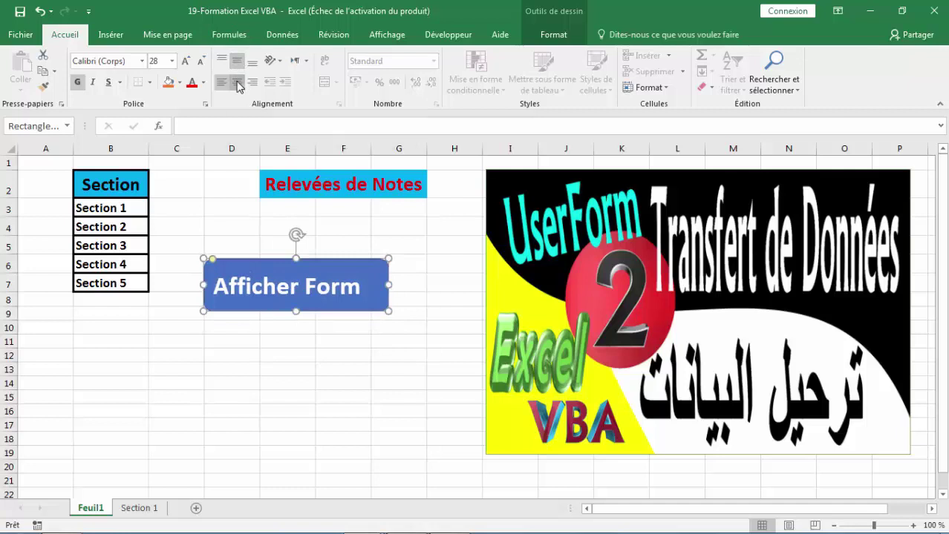
left_click(237, 84)
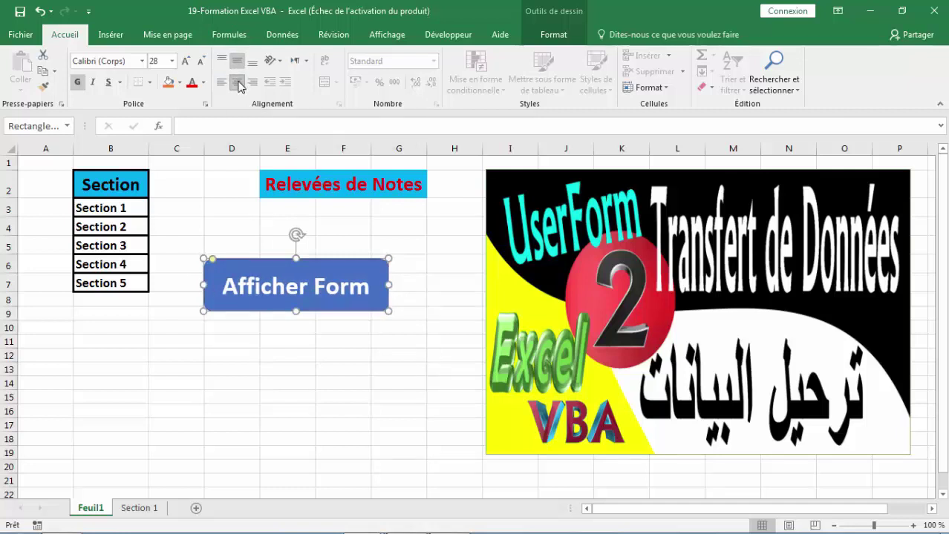
left_click(363, 339)
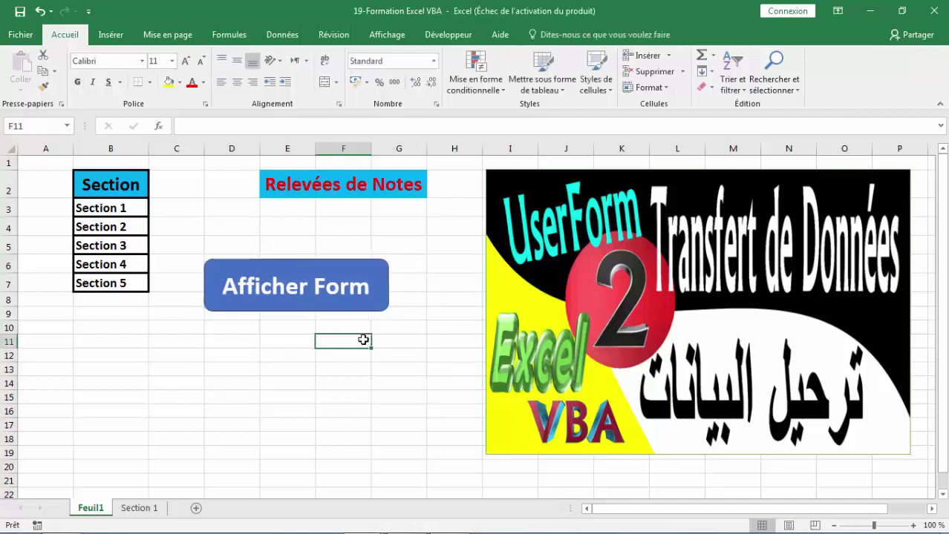
Step: In ThisWorkbook, write Sub afficher() containing UserForm1.Show, then return to the Excel sheet
left_click(446, 35)
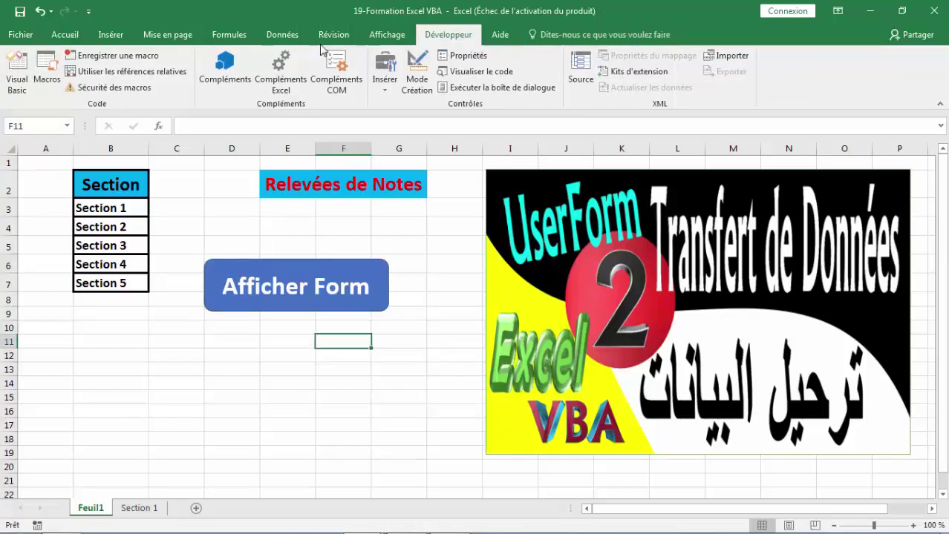
left_click(17, 74)
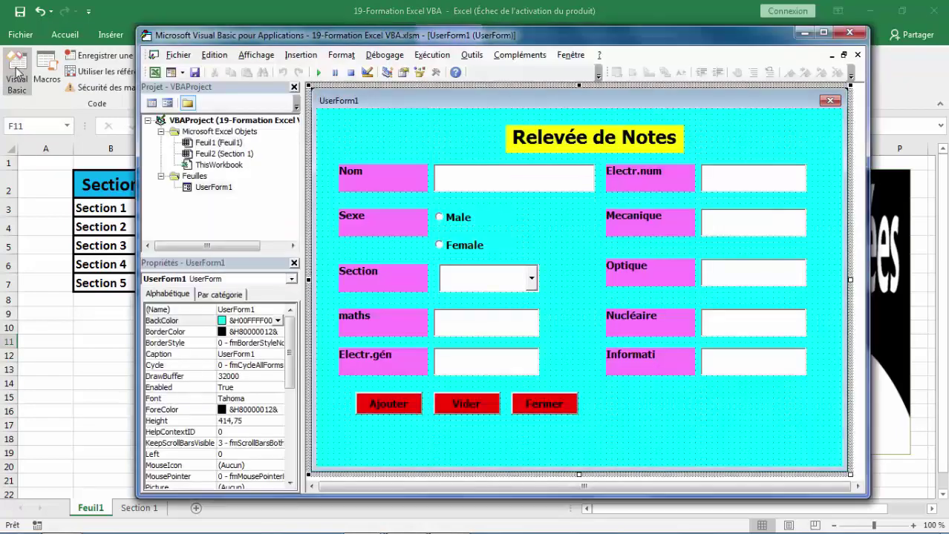
double_click(219, 166)
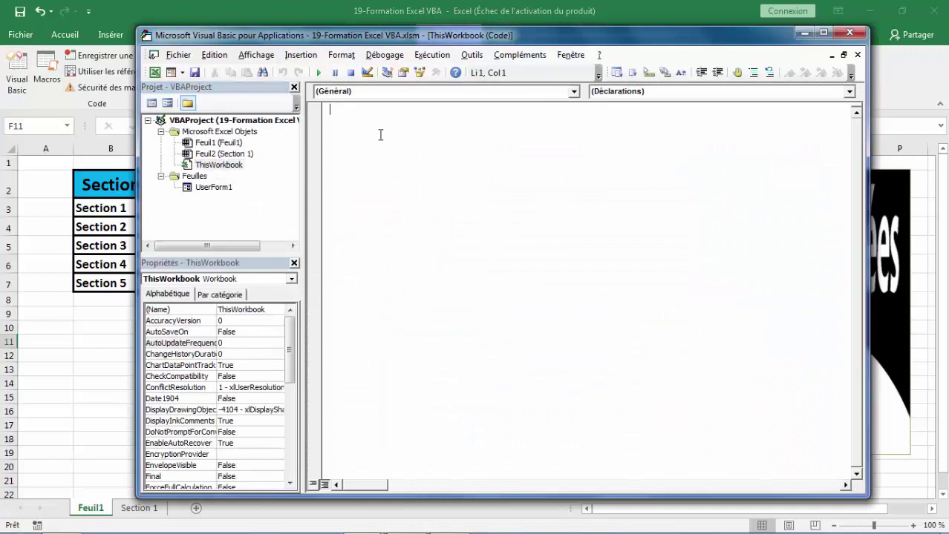
type("sub afficher")
key("Return")
type("use")
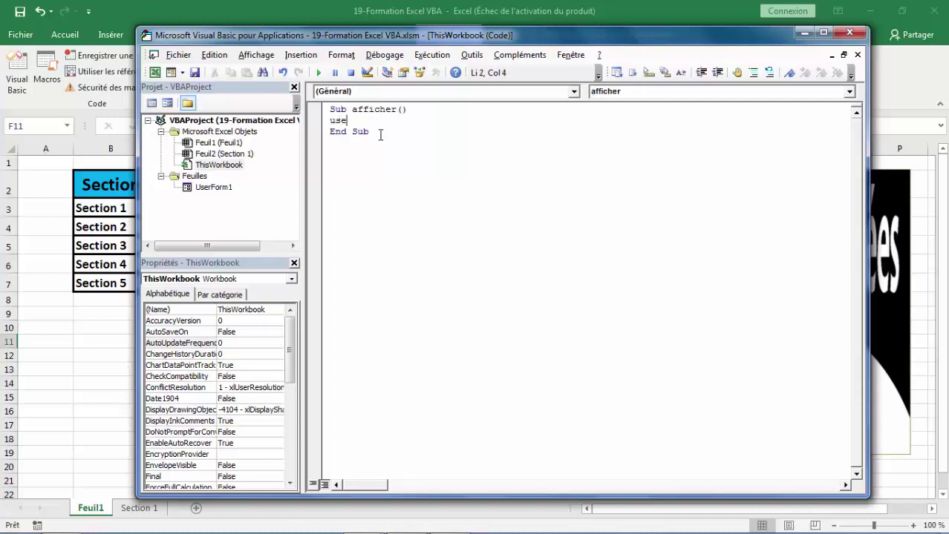
key("ctrl+space")
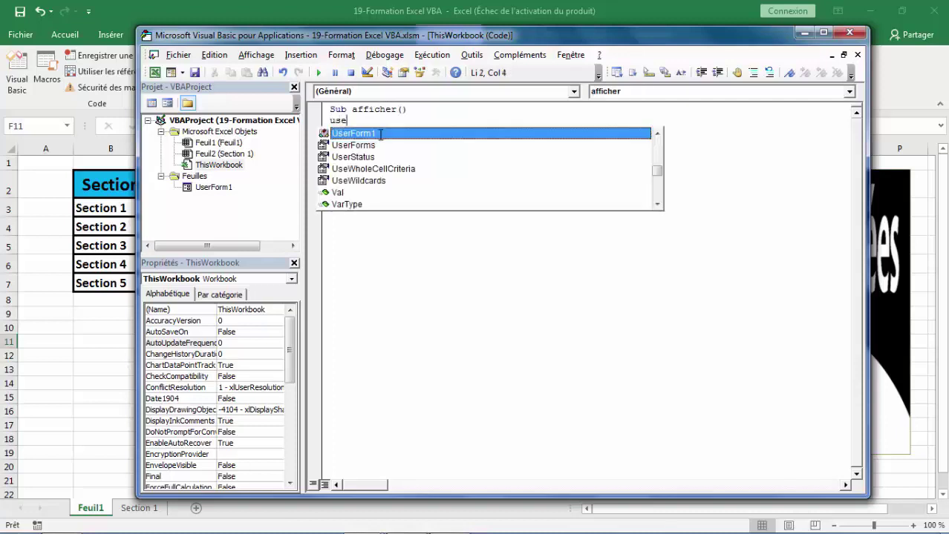
key("Tab")
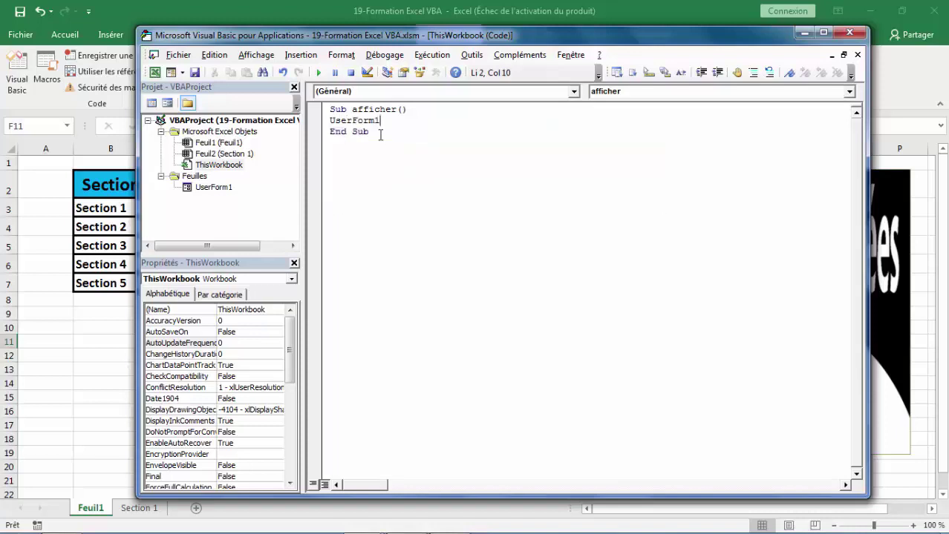
type(".s")
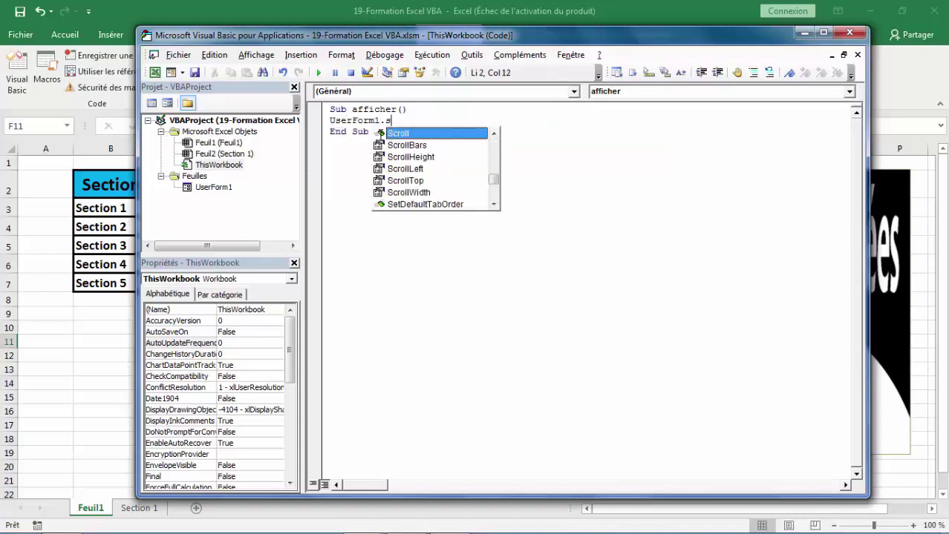
type("how")
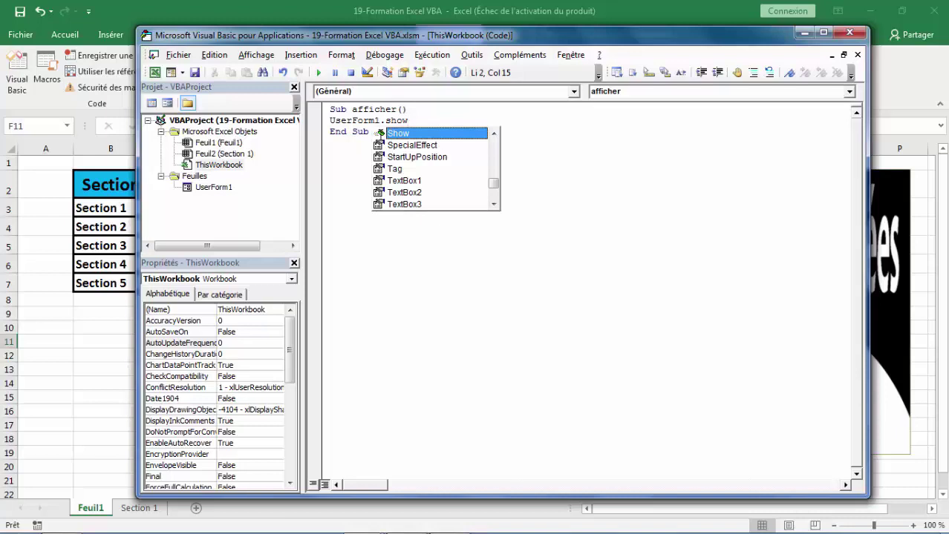
key("Tab")
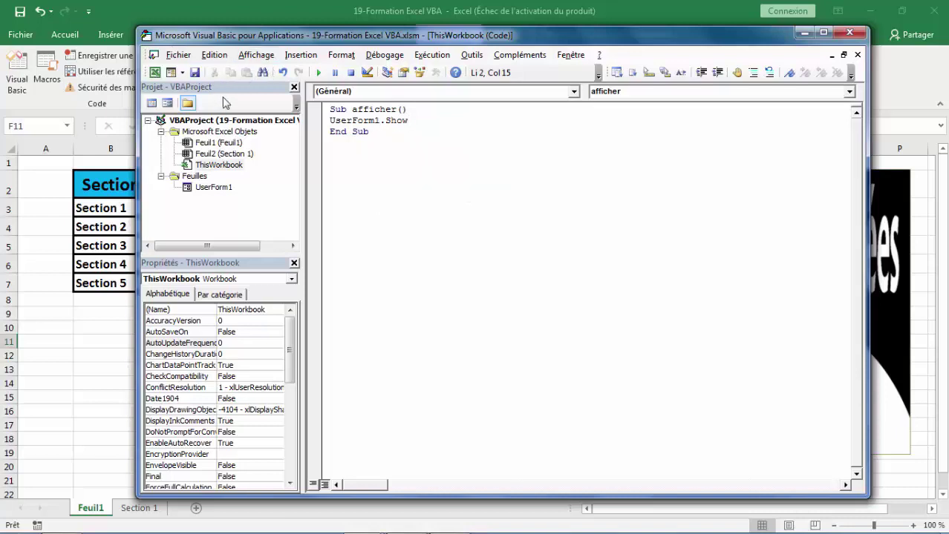
left_click(194, 72)
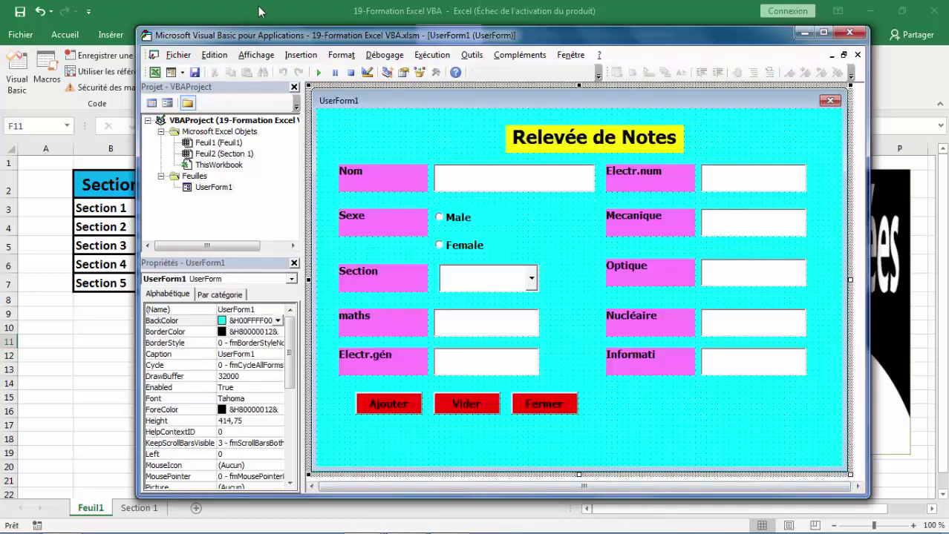
left_click(259, 11)
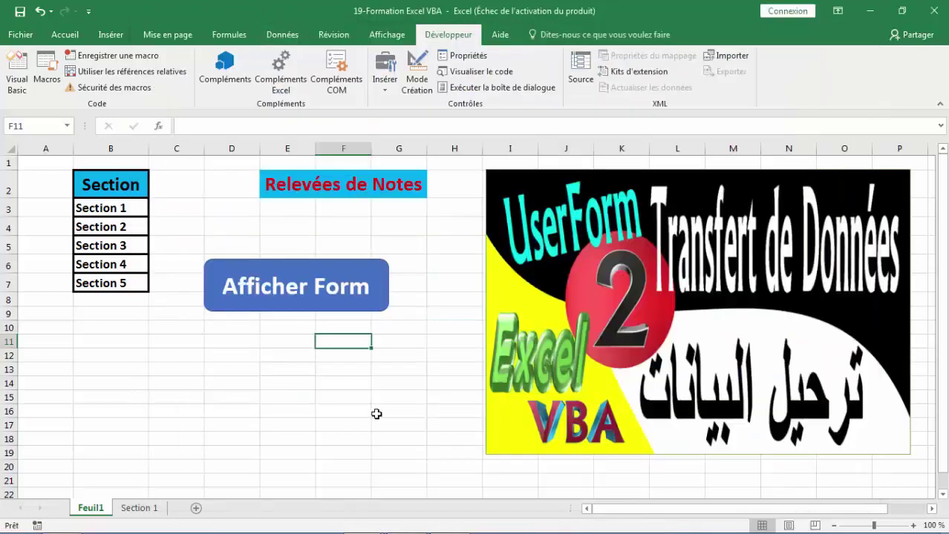
Step: Assign the ThisWorkbook.afficher macro to the Afficher Form shape
left_click(356, 383)
right_click(317, 285)
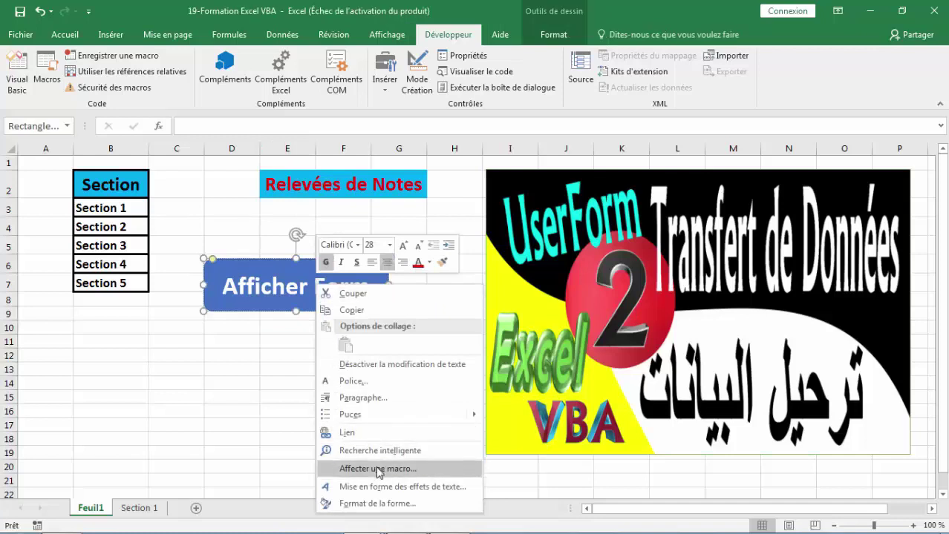
left_click(379, 470)
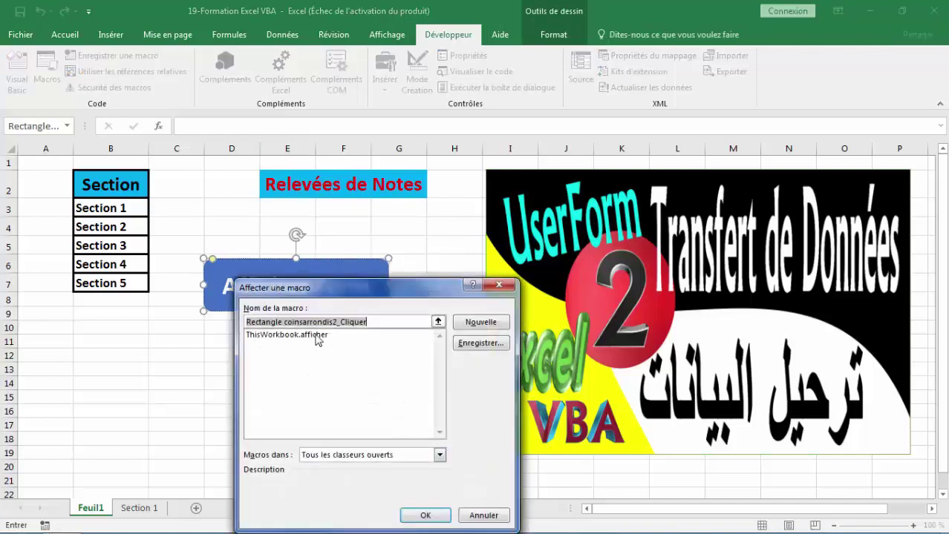
left_click(315, 336)
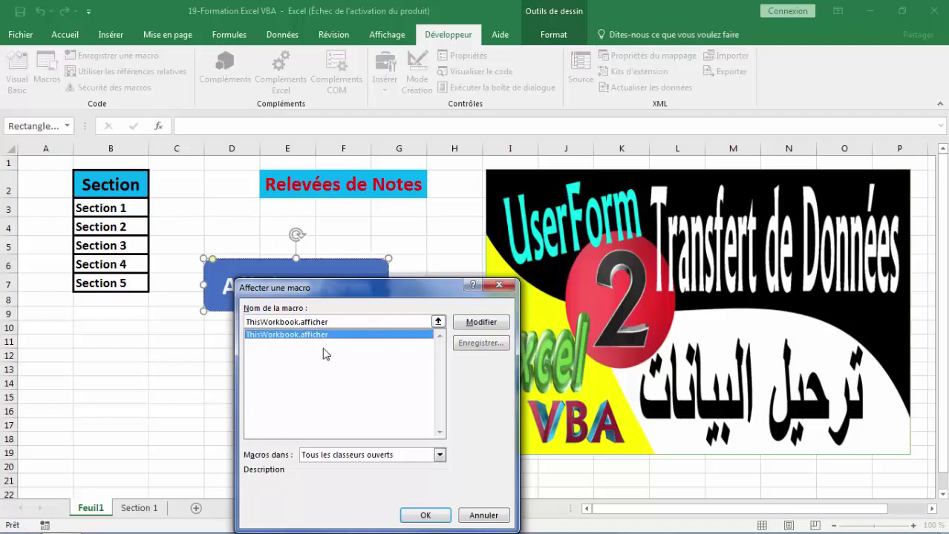
left_click(417, 515)
left_click(379, 367)
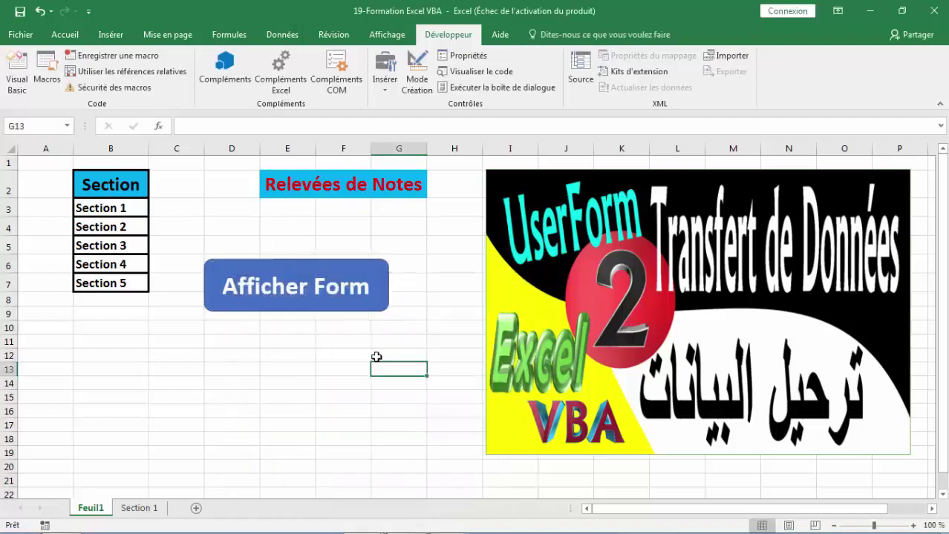
Step: Test the Afficher Form shape: the Relevée de Notes form opens, then close it
left_click(316, 292)
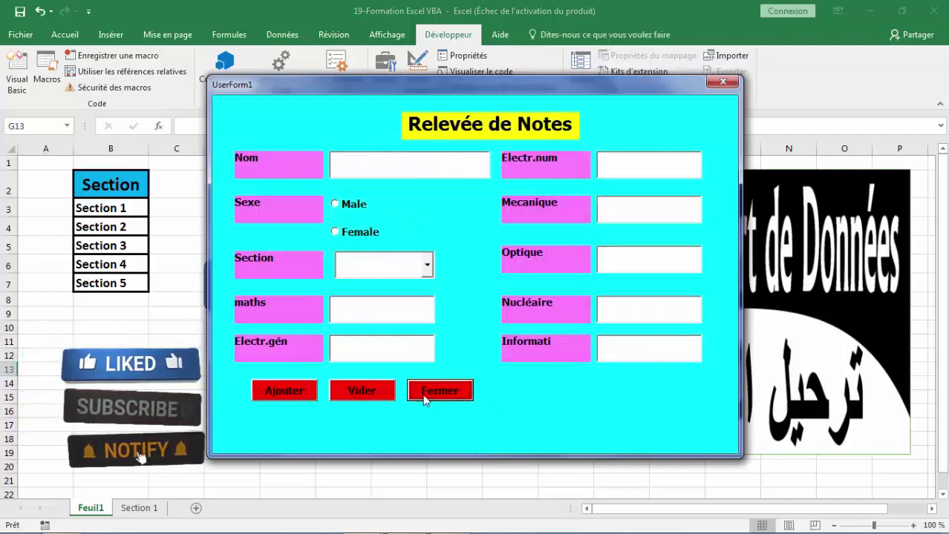
left_click(377, 392)
left_click(312, 396)
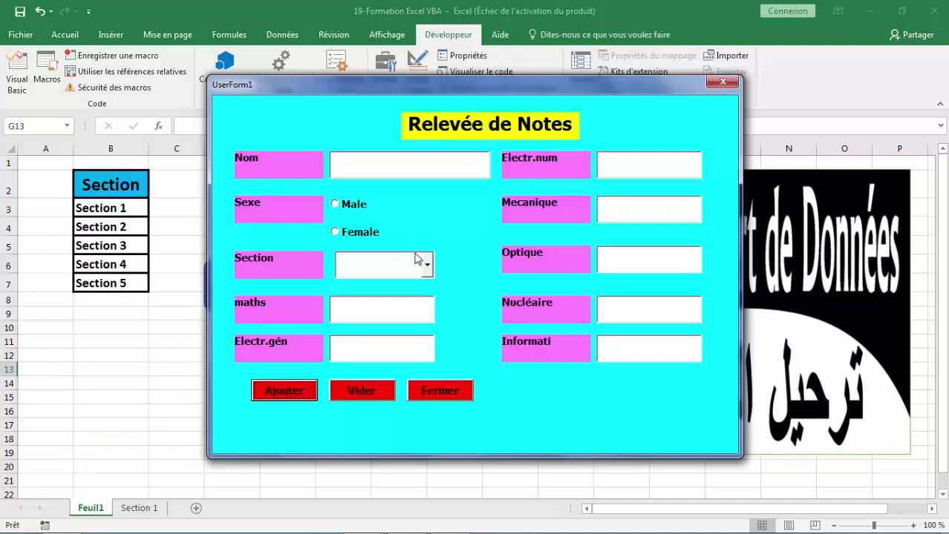
left_click(725, 82)
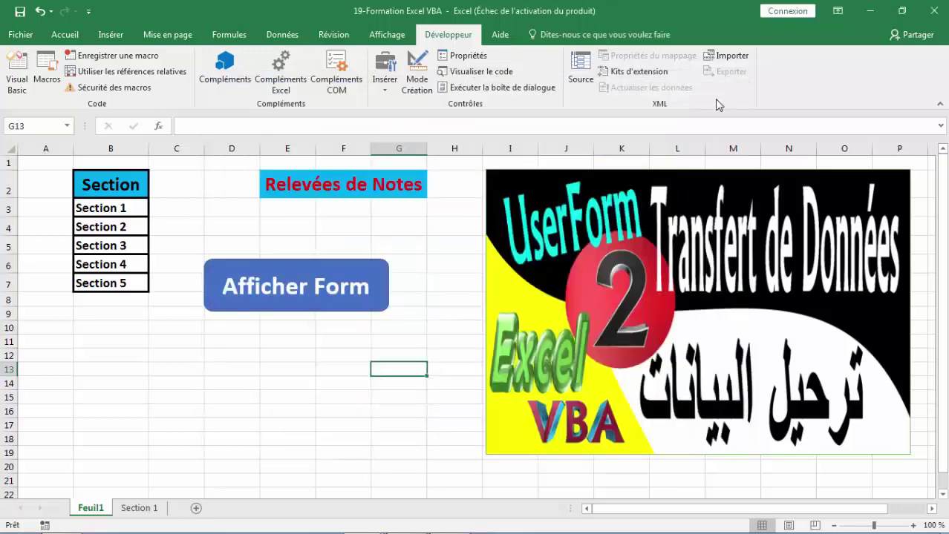
Step: In UserForm1's code, add a UserForm_Initialize routine and delete the empty UserForm_Click routine
left_click(27, 81)
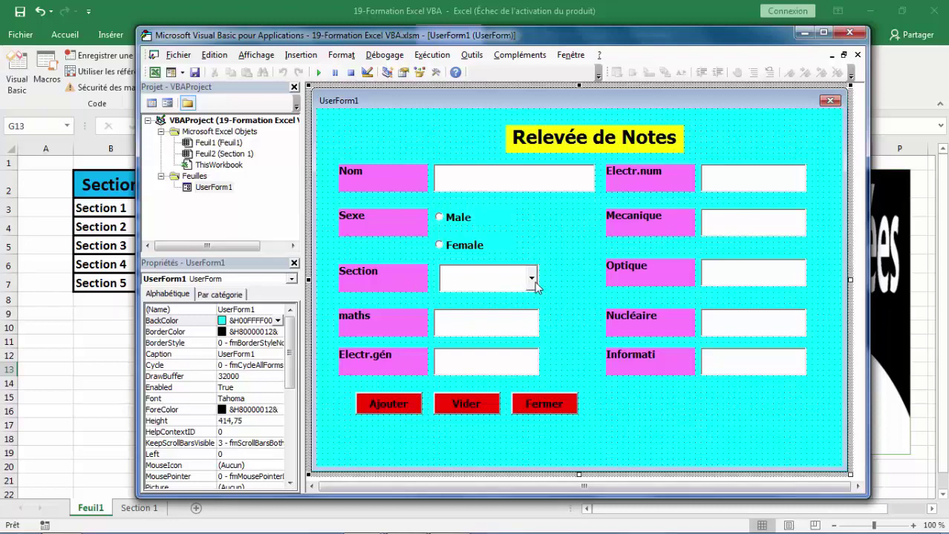
double_click(405, 151)
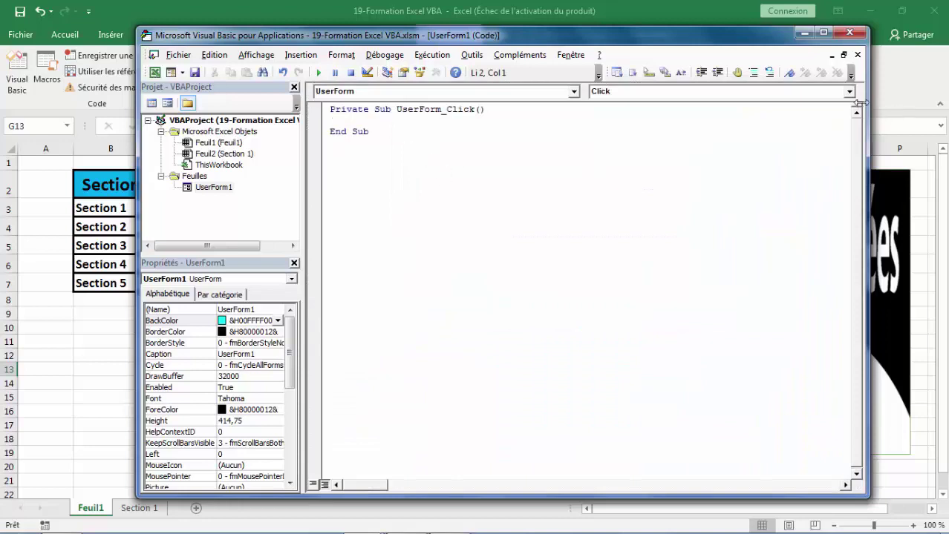
left_click(849, 91)
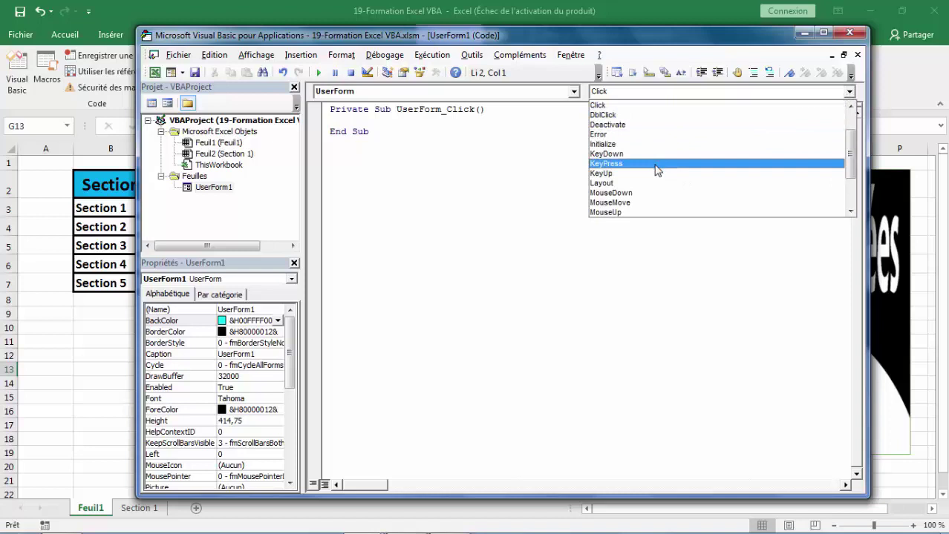
left_click(630, 144)
left_click(371, 131)
left_click_drag(370, 132, 325, 109)
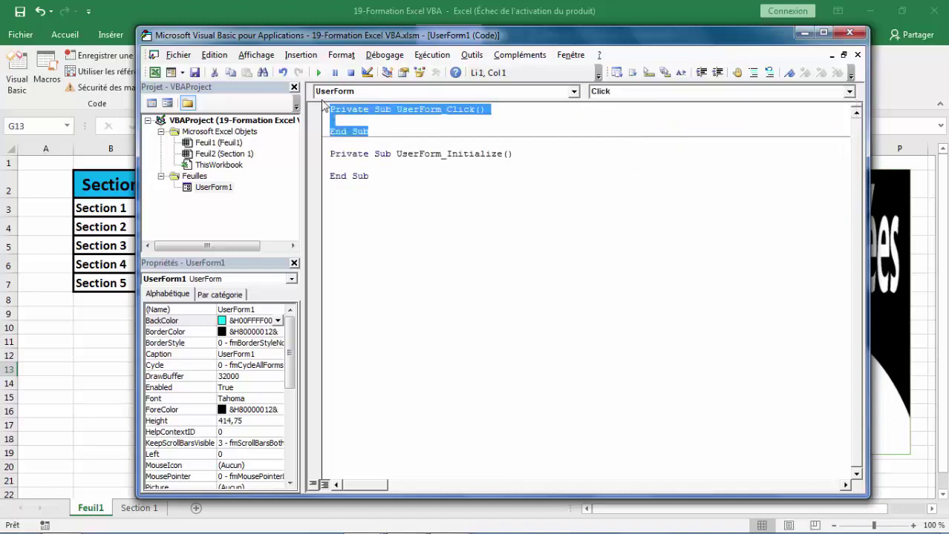
key("Delete")
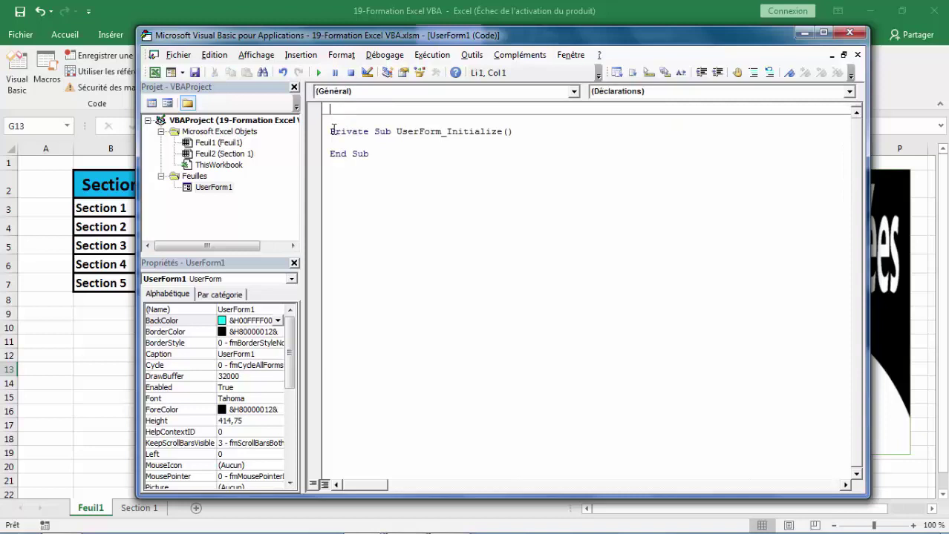
left_click(326, 132)
key("BackSpace")
key("BackSpace")
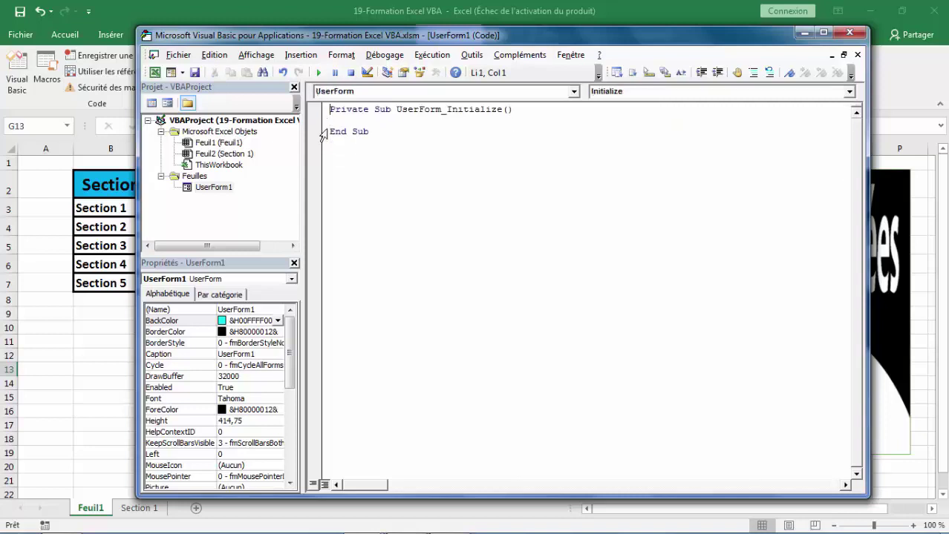
left_click(331, 120)
Step: Write Dim lr As Long and lr = feuil1.Range("b2000").End(xlUp).Row inside Initialize
type("di")
type("m l")
type("r")
type(" as lo")
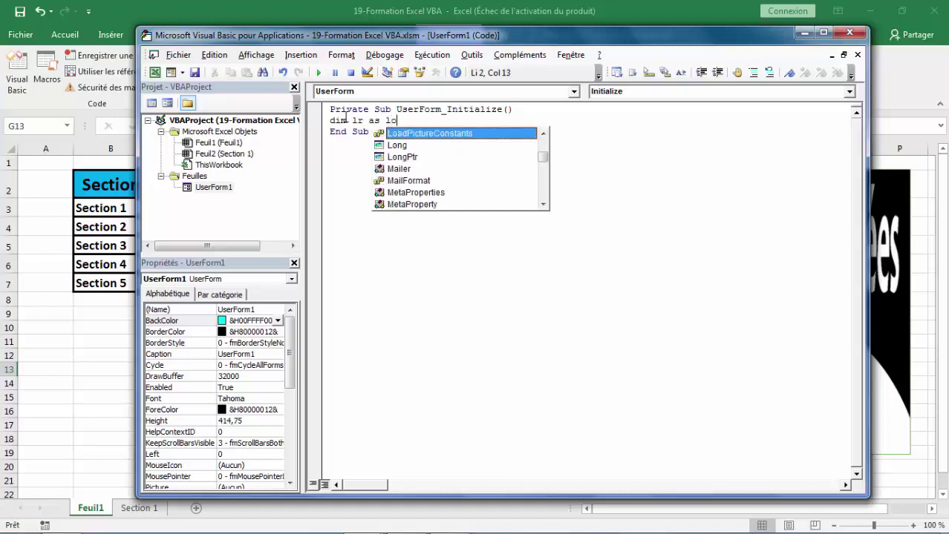
type("n")
key("Tab")
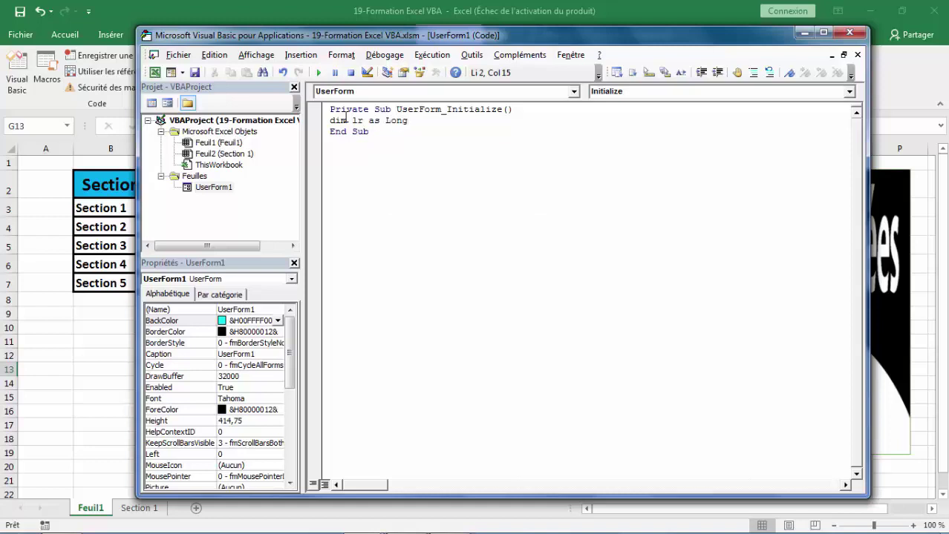
key("Return")
type("lr")
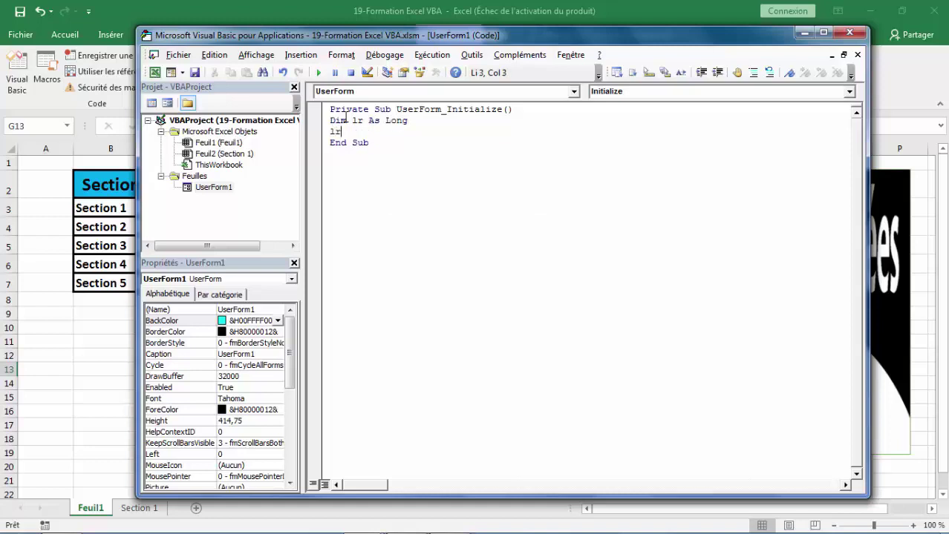
type("=f")
type("euil")
type("1")
type(".")
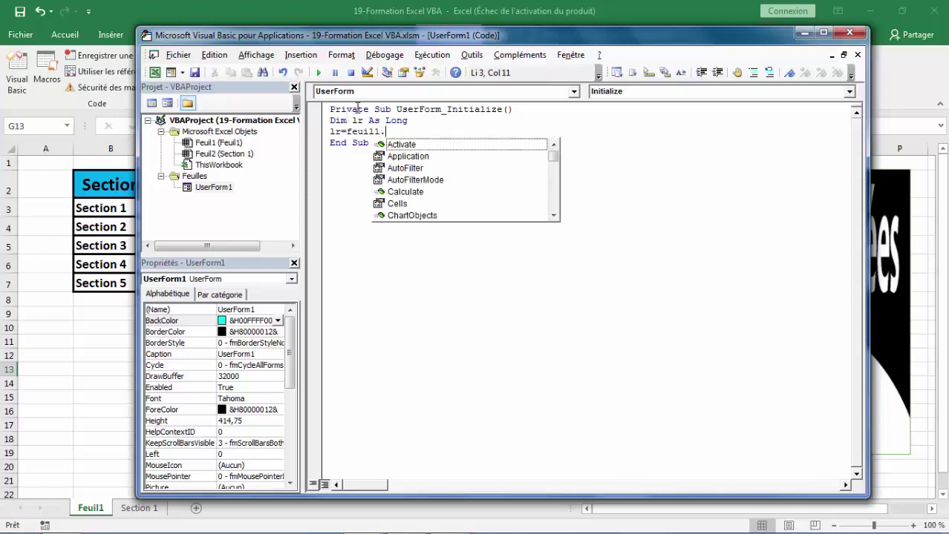
type("ran")
key("Tab")
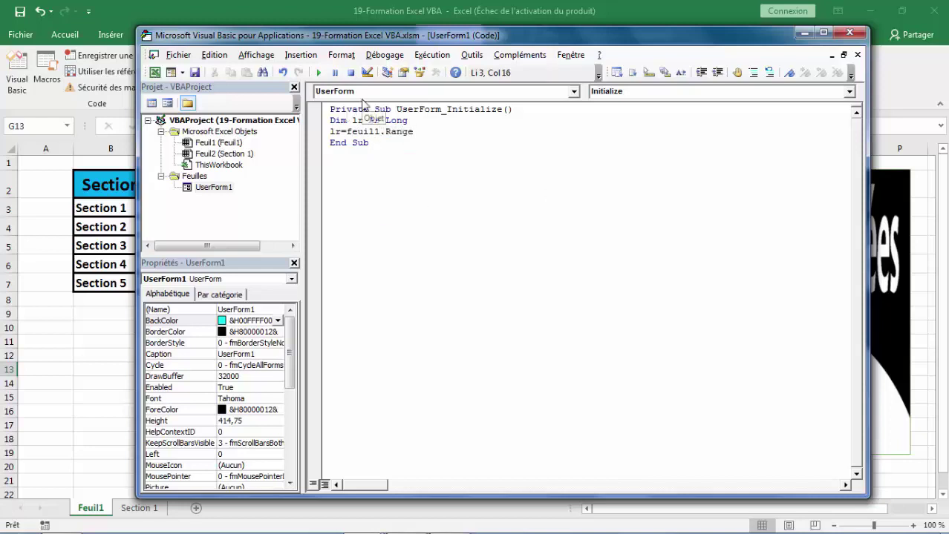
type("(\"")
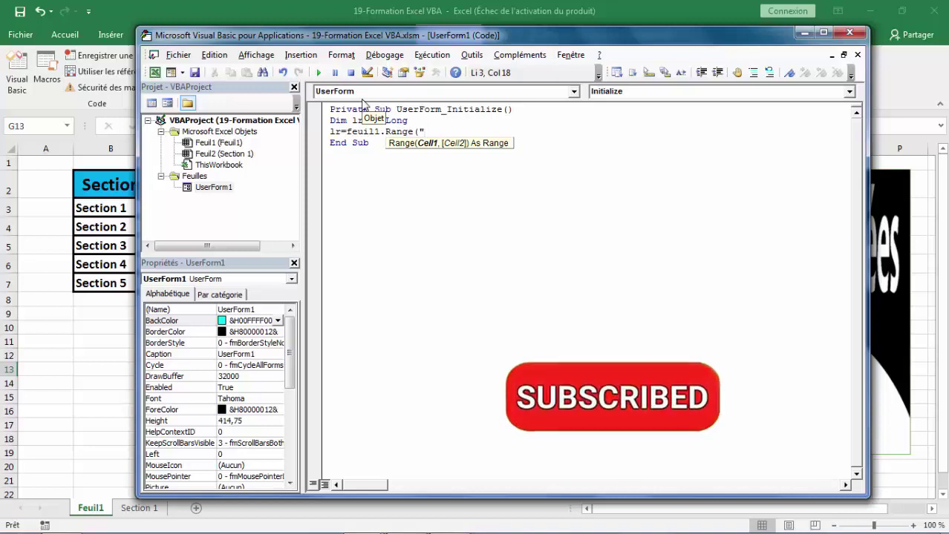
type("b")
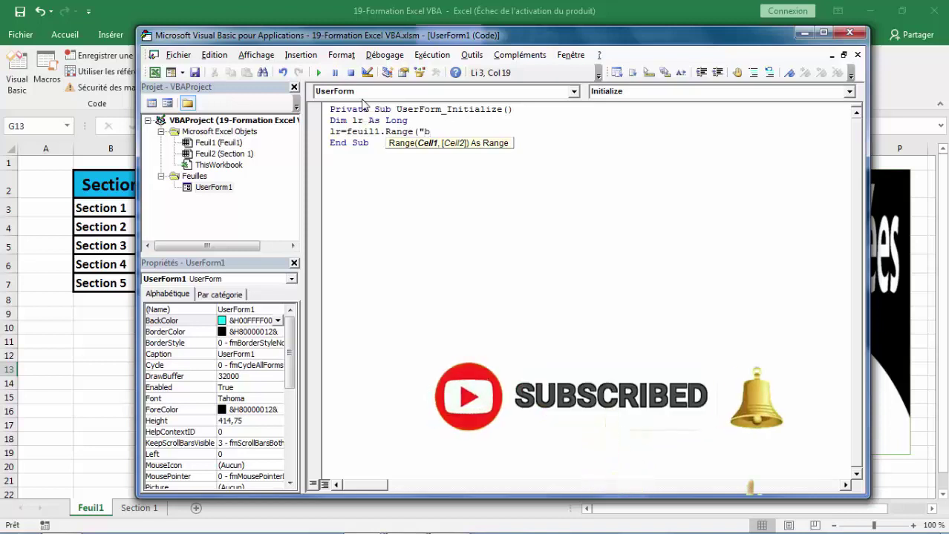
type("2000")
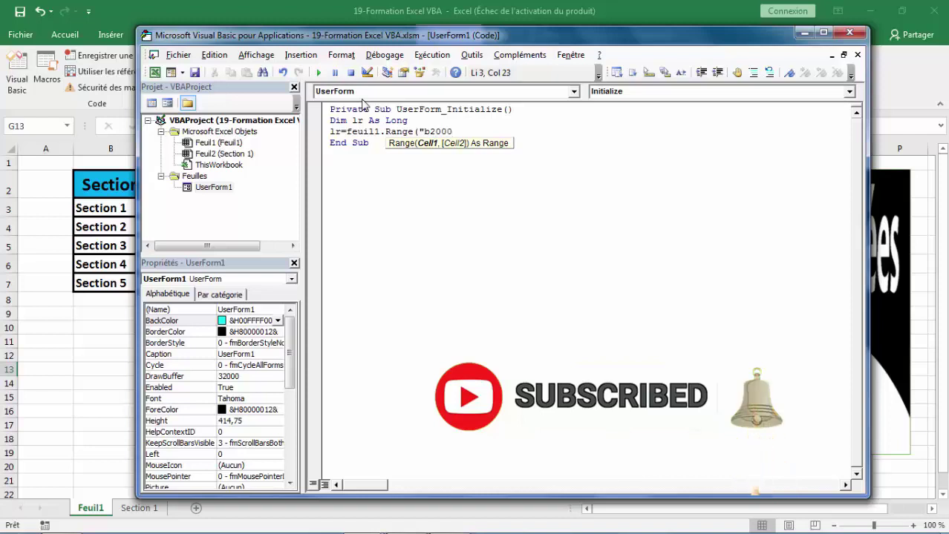
type("\"")
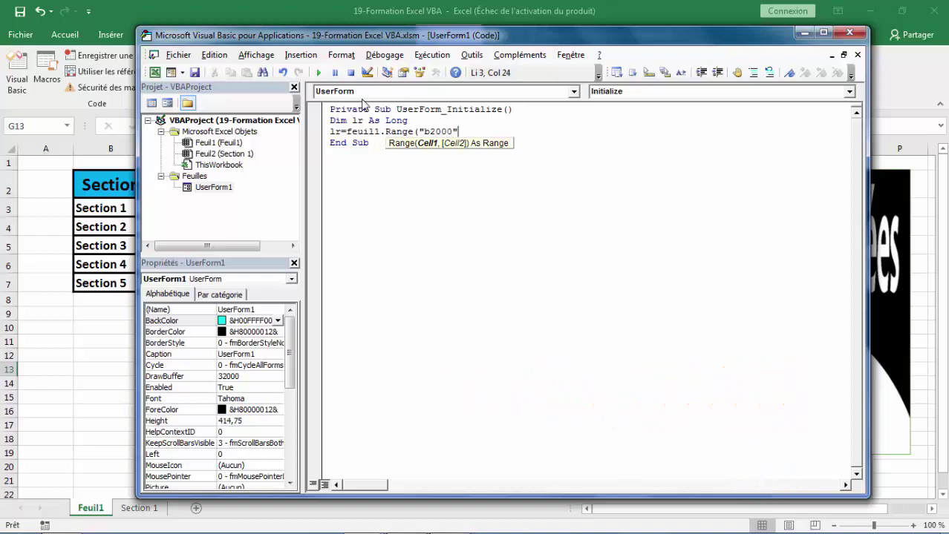
type(")")
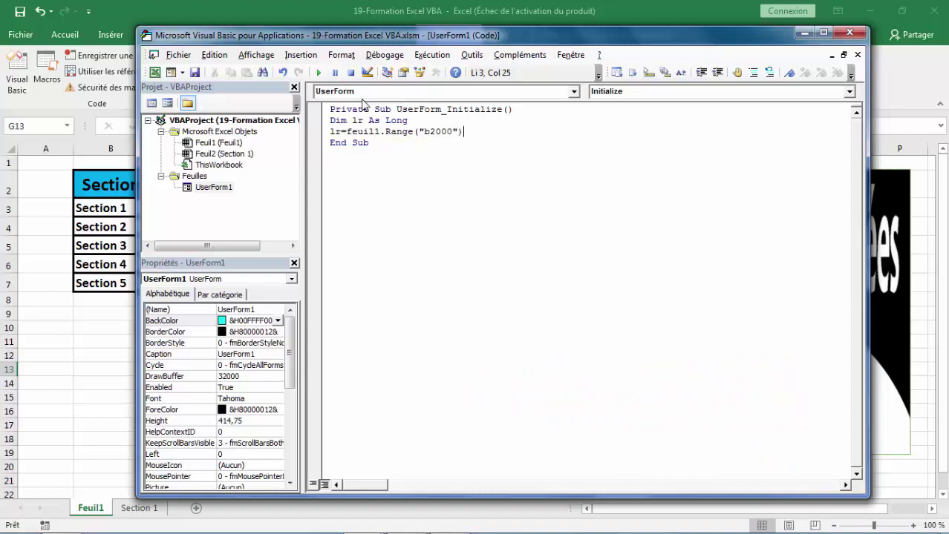
type(".E")
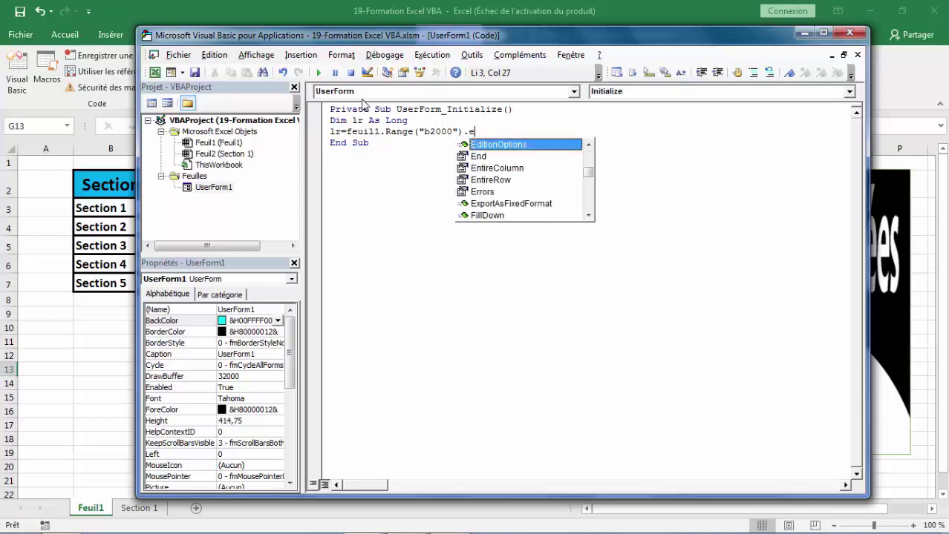
type("n")
key("Tab")
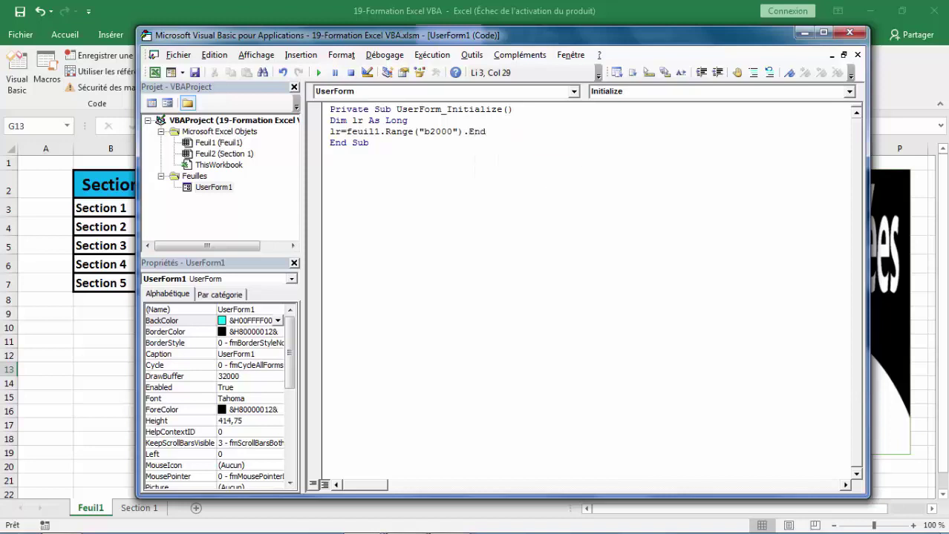
type("(")
key("Down")
key("Down")
key("Down")
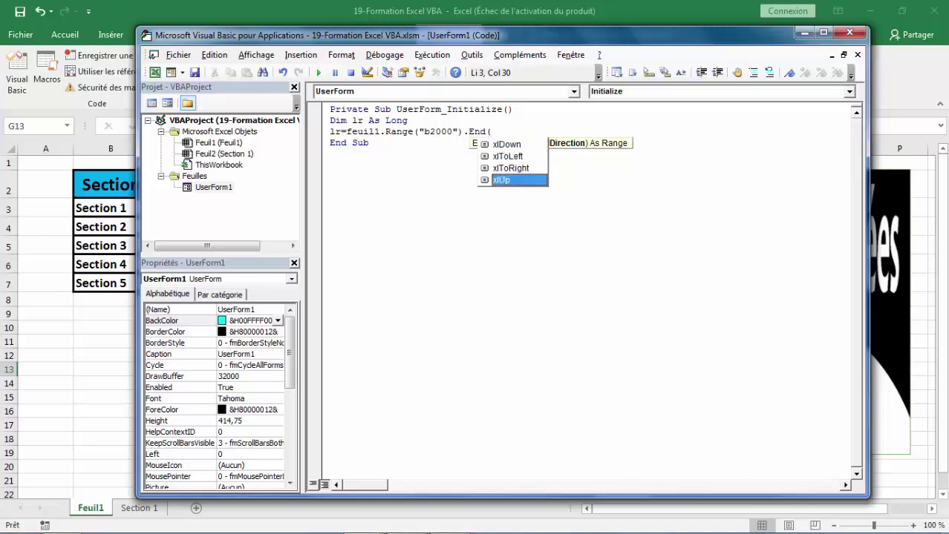
key("Tab")
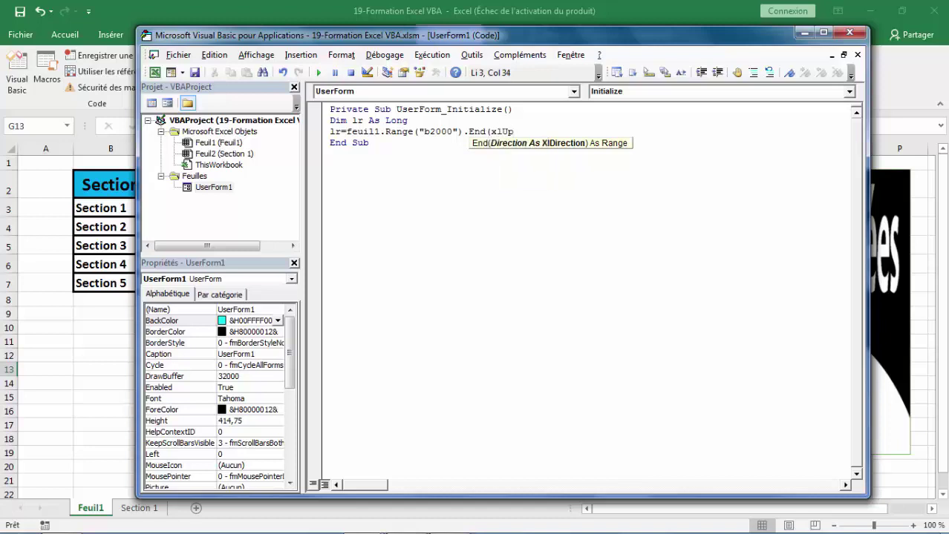
type(").r")
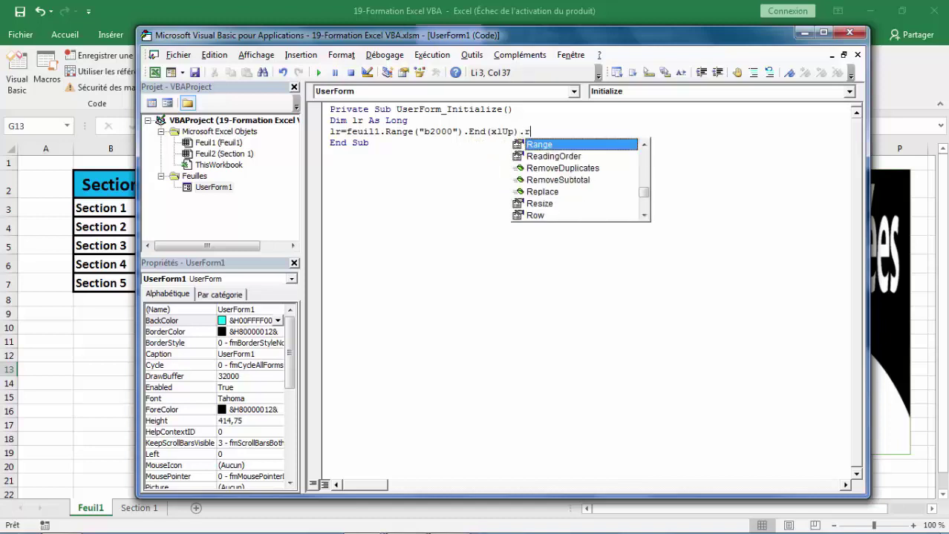
type("o")
key("Tab")
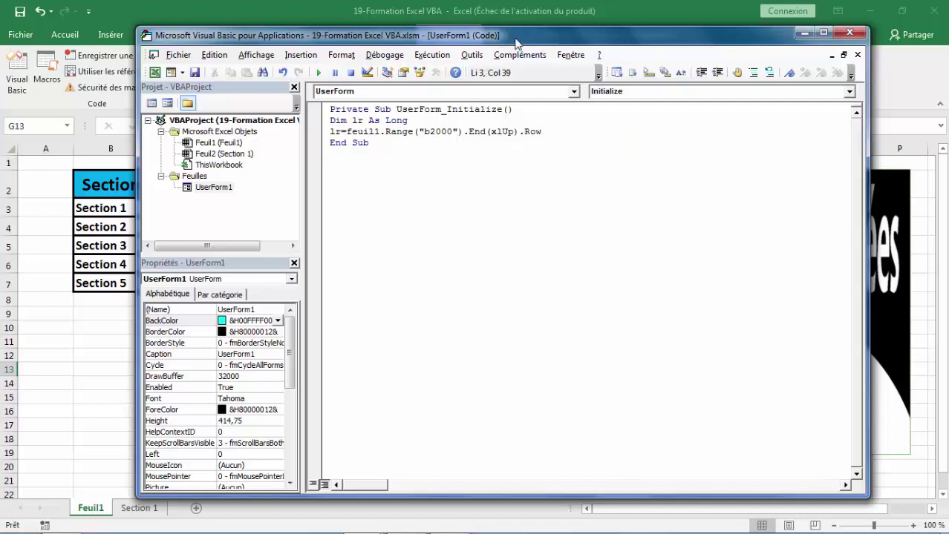
mouse_move(515, 37)
left_mouse_down()
mouse_move(597, 28)
mouse_move(588, 22)
left_mouse_up()
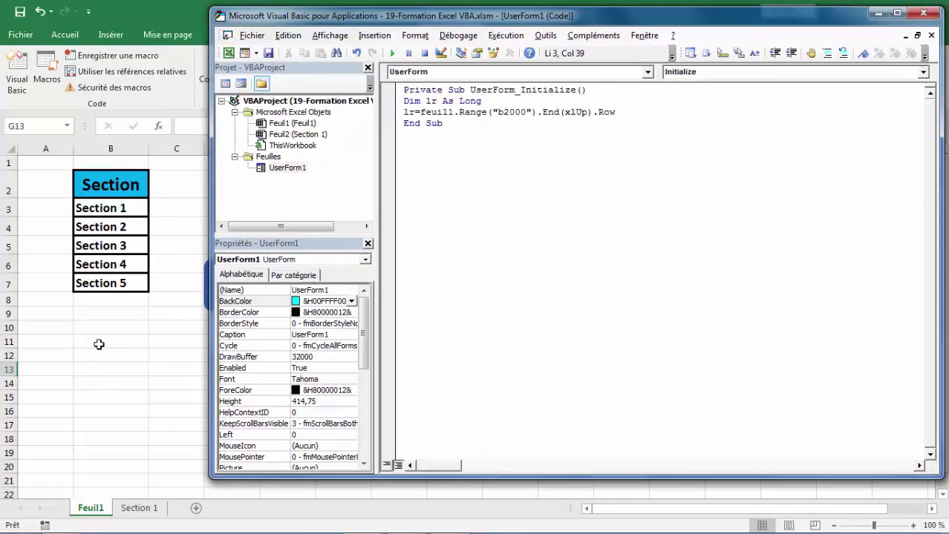
Step: Below the row-count line, add Me.ComboBox1.List = Feuil1.Range("b3:b" & lr).Value
left_click(126, 71)
key("Return")
type("me.")
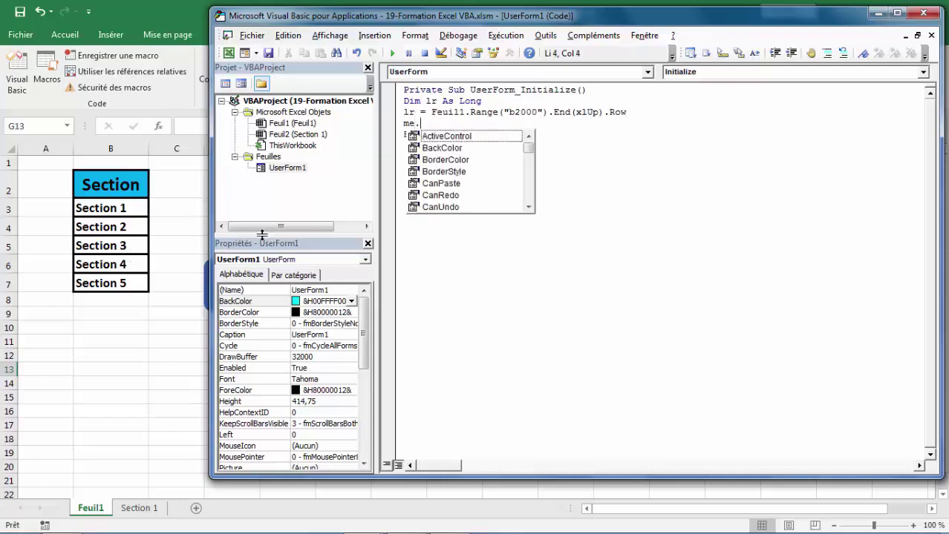
type("co")
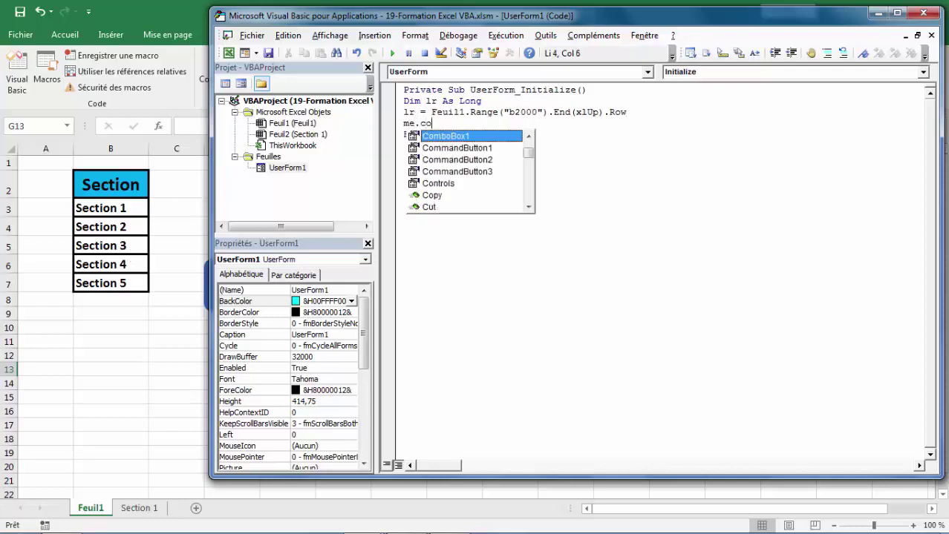
key("Tab")
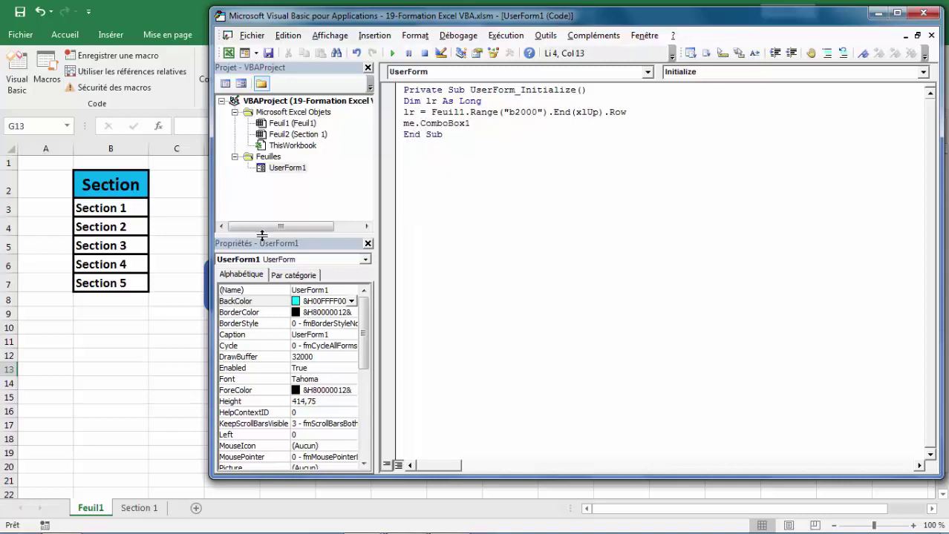
type(".li")
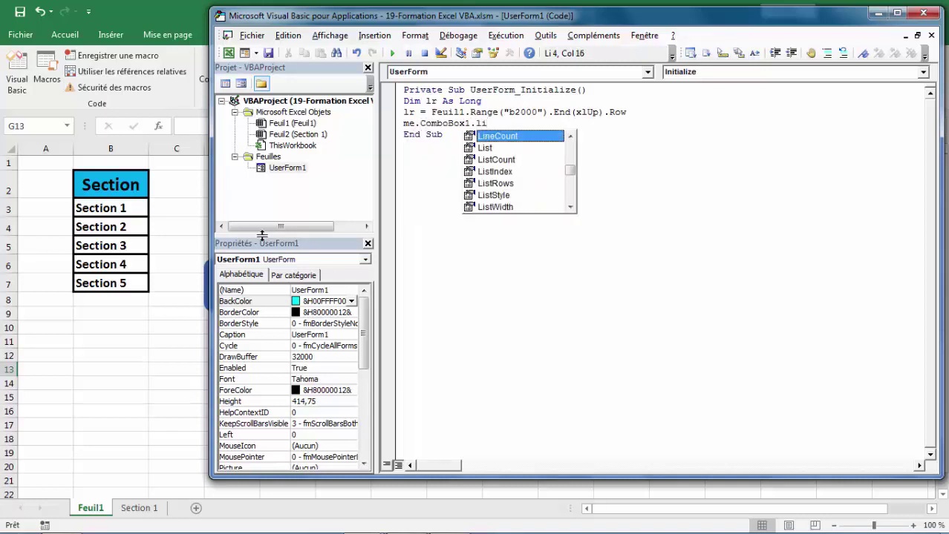
type("s")
key("Tab")
type("=fe")
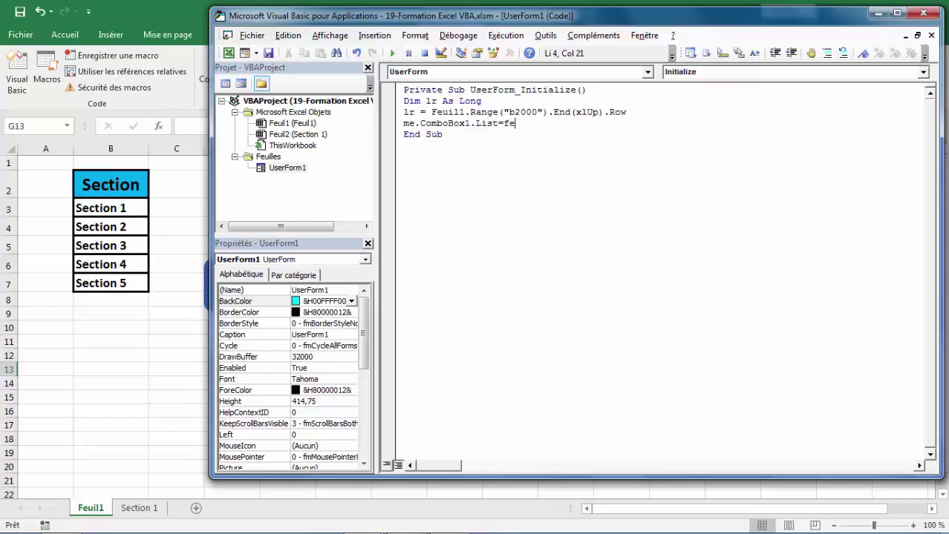
type("uil1")
type(".ra")
key("Tab")
type("(\"")
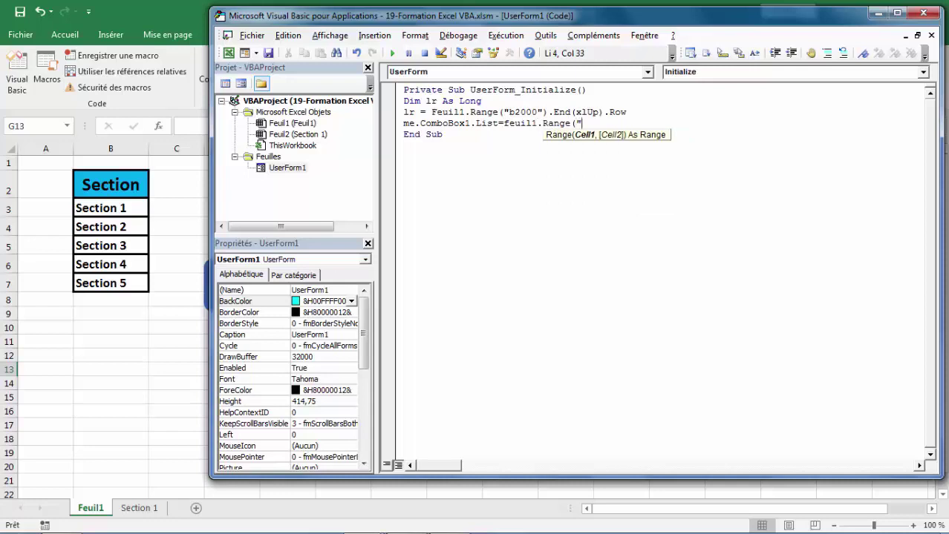
type("b3")
type(":b")
type("\" & l")
type("r")
type(").")
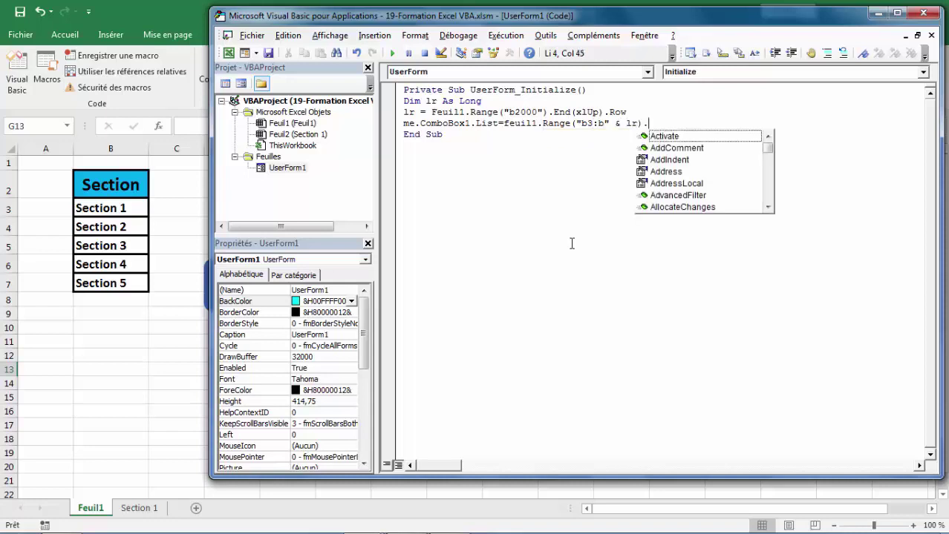
type("va")
key("Down")
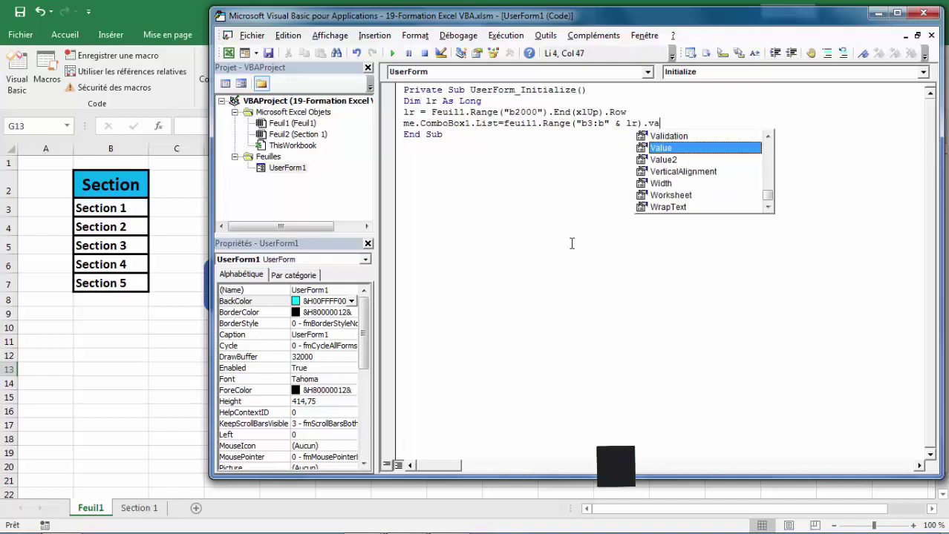
key("Tab")
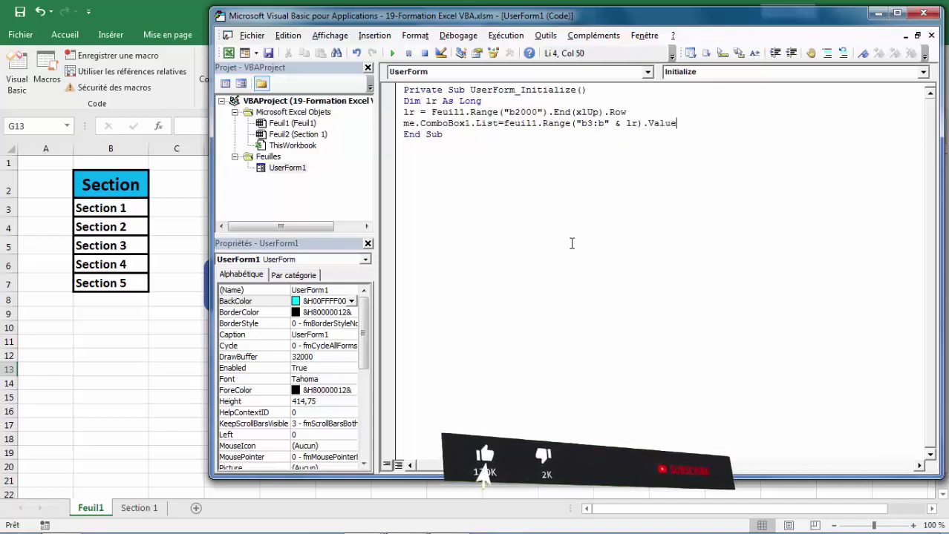
left_click(285, 66)
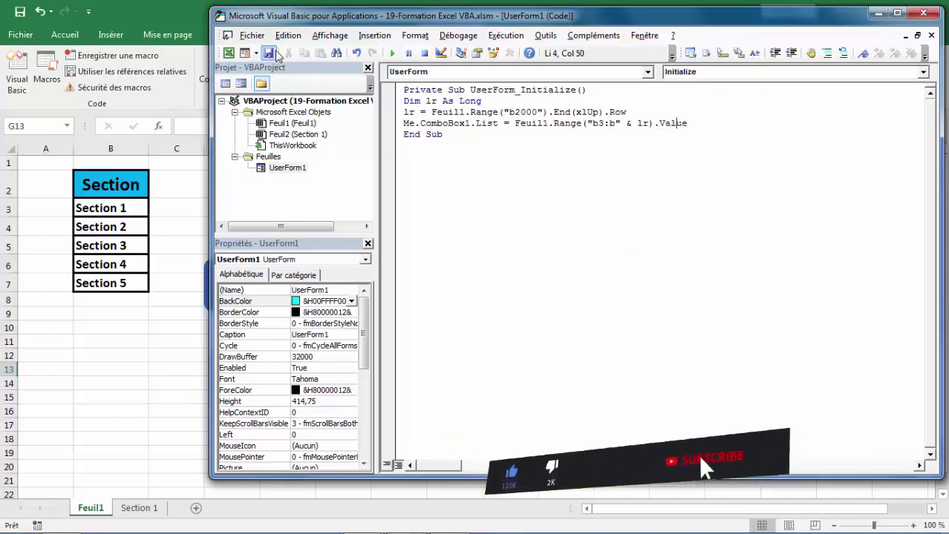
Step: Run the form, confirm the Section drop-down lists Section 1 to Section 5, then close it
left_click(394, 53)
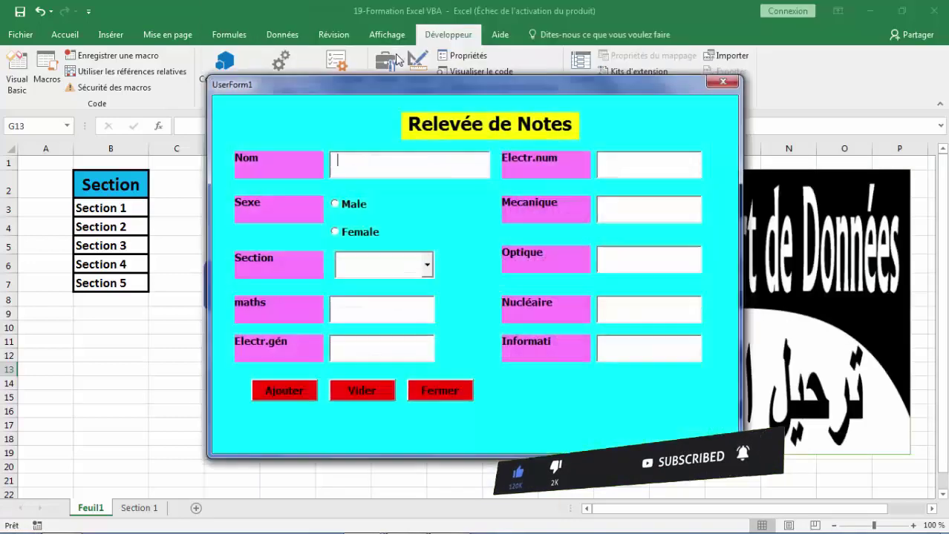
left_click(426, 265)
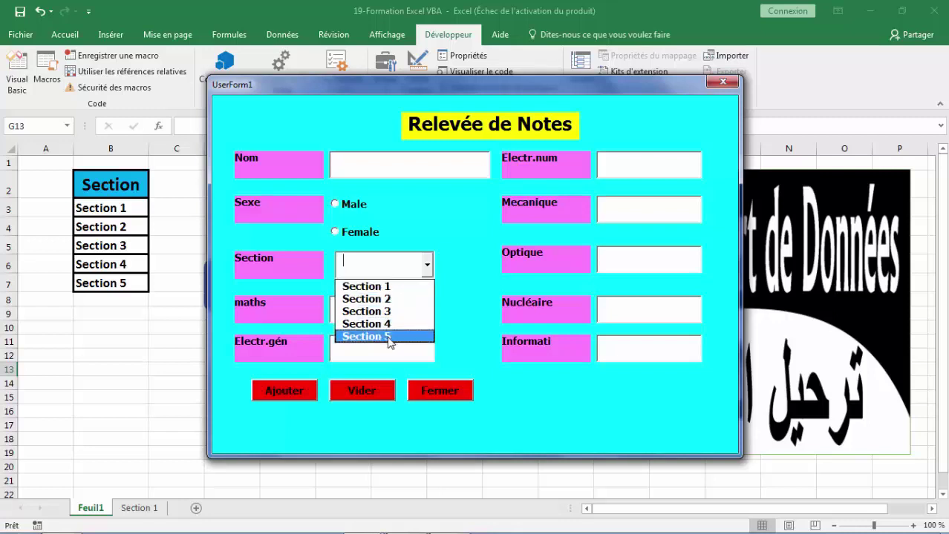
left_click(455, 279)
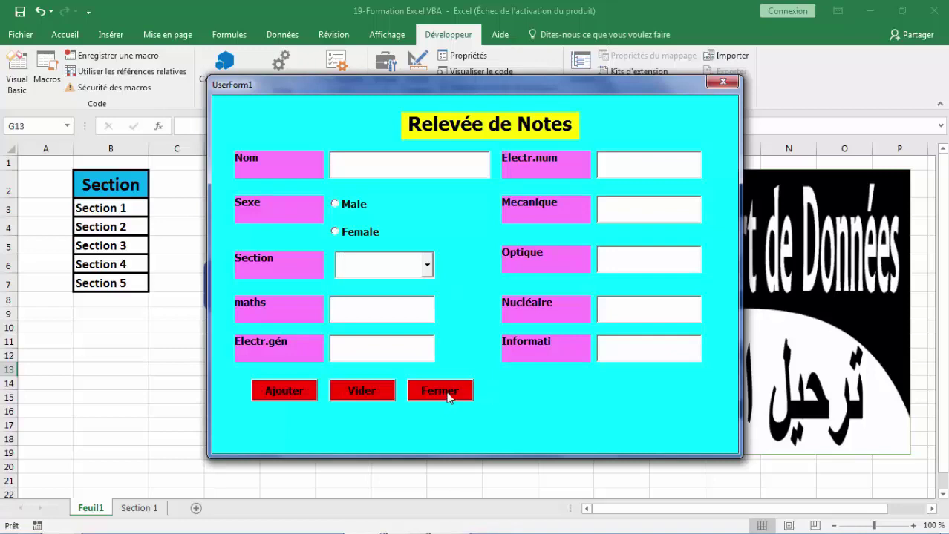
left_click(721, 83)
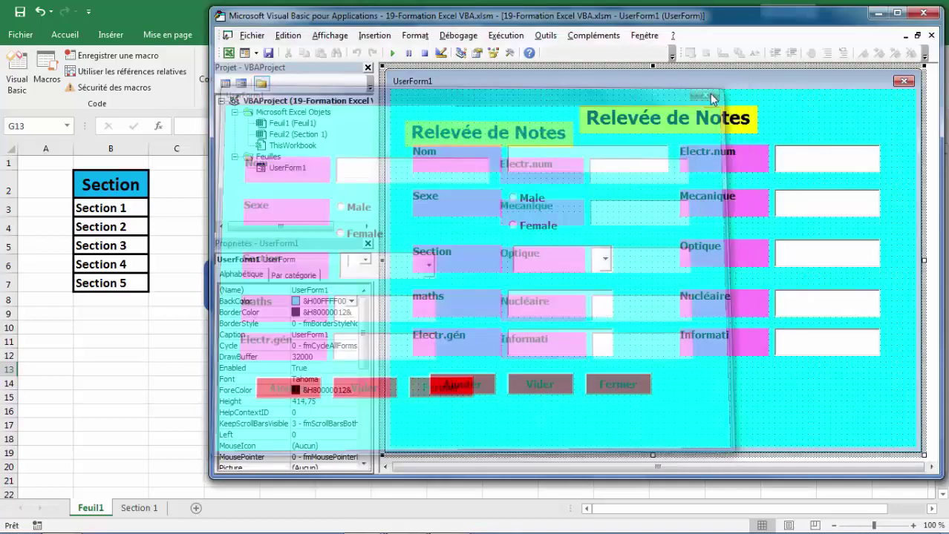
Step: In the Fermer button's Click routine, declare ans As VbMsgBoxResult
double_click(623, 386)
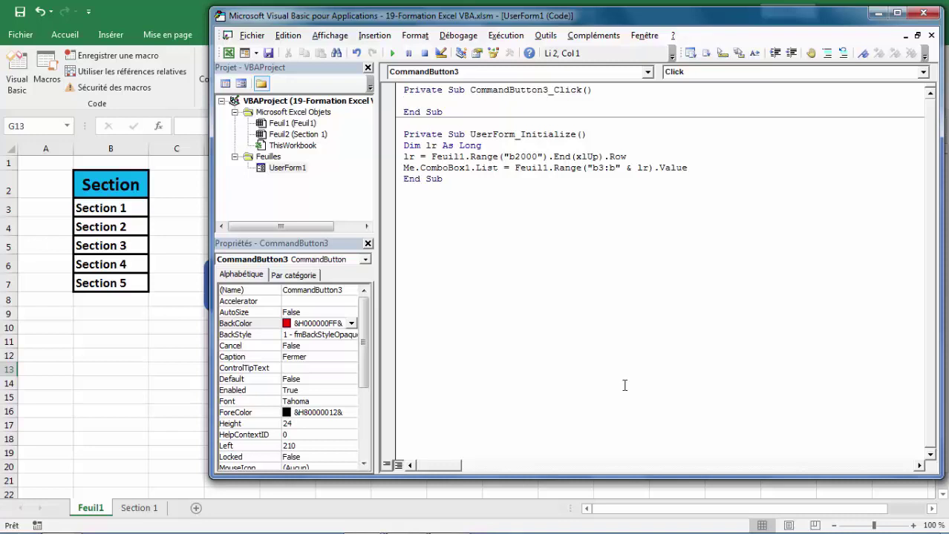
type("dim a")
type("ns")
type(" as")
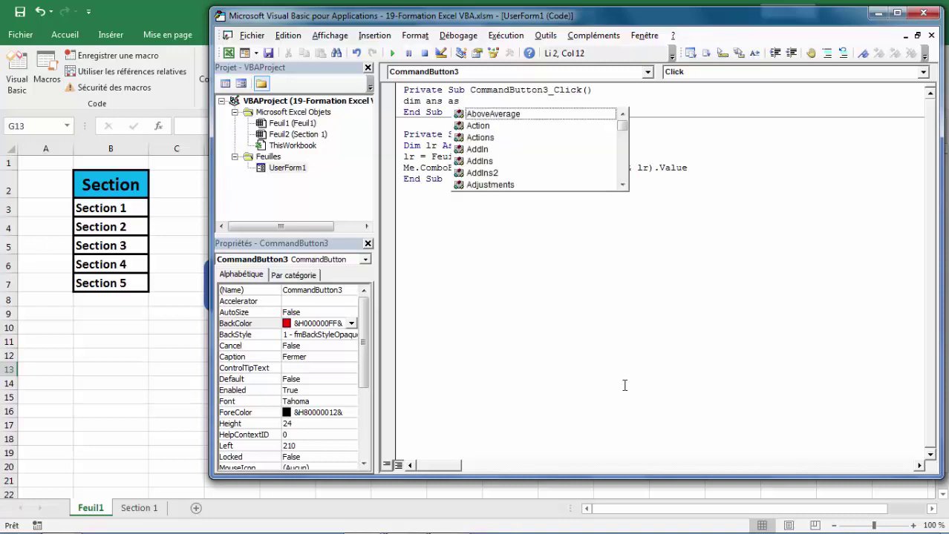
type(" vbm")
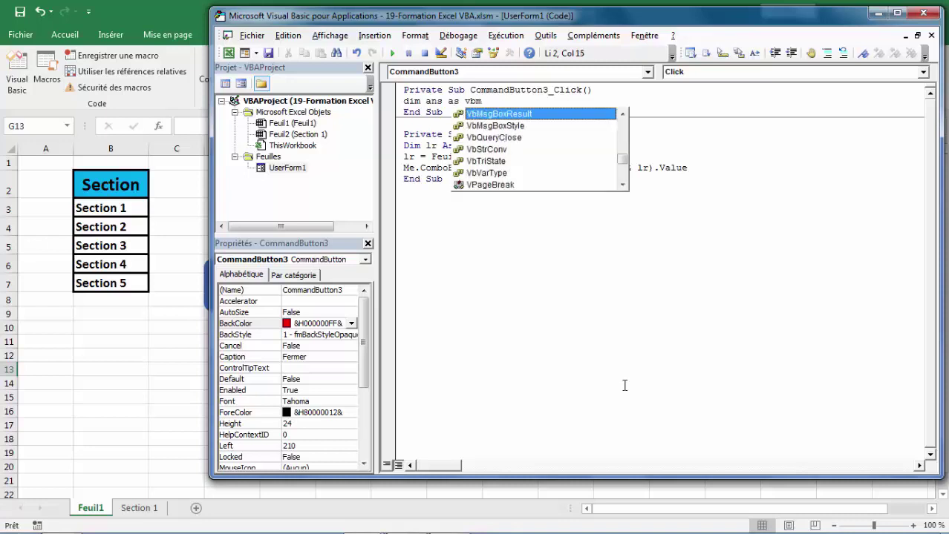
key("Tab")
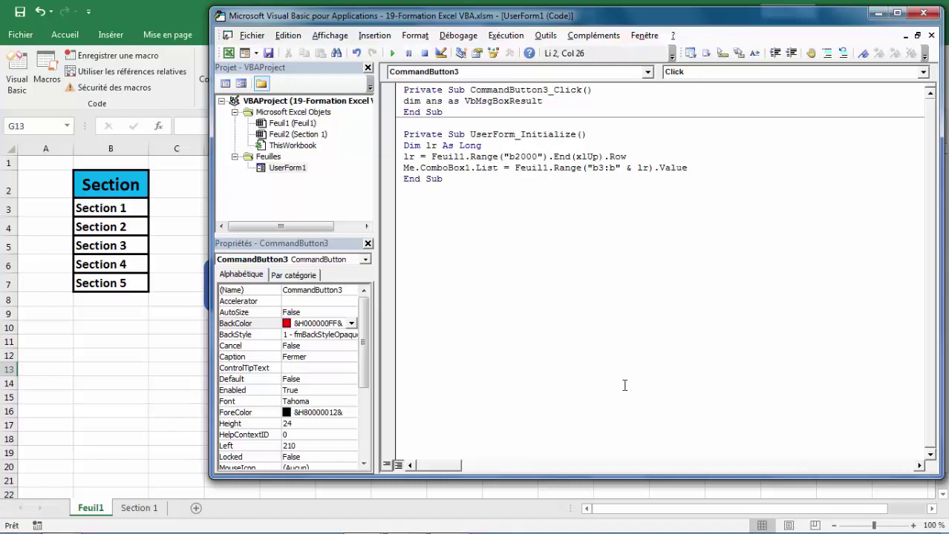
key("Return")
Step: Set ans = MsgBox("Voulez vous Fermer ?", vbYesNo + vbDefaultButton2 + vbQuestion, "confirmer")
type("ans")
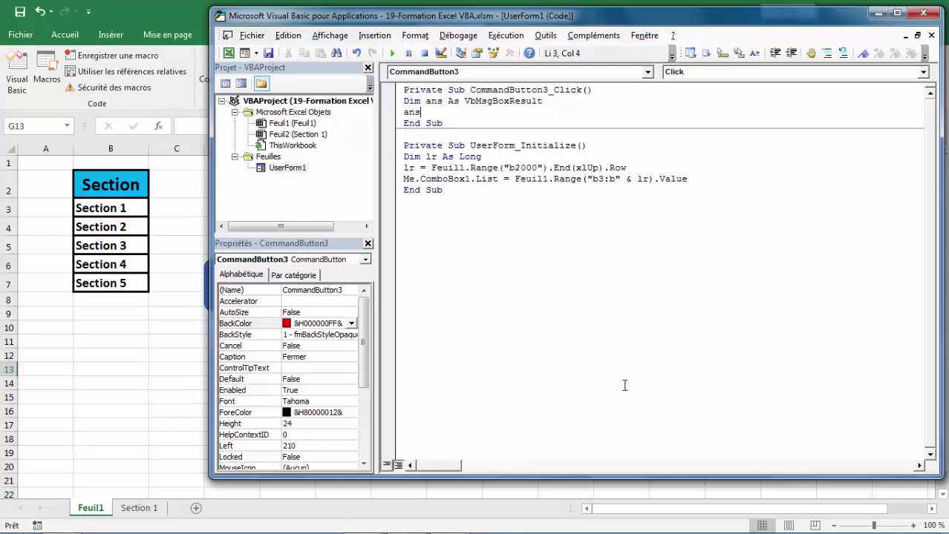
type("=msg")
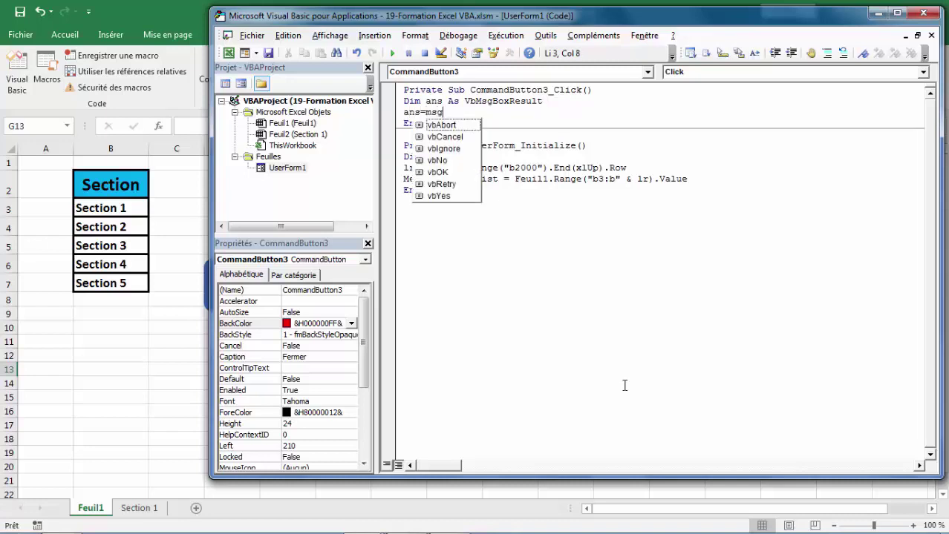
type("box(\"")
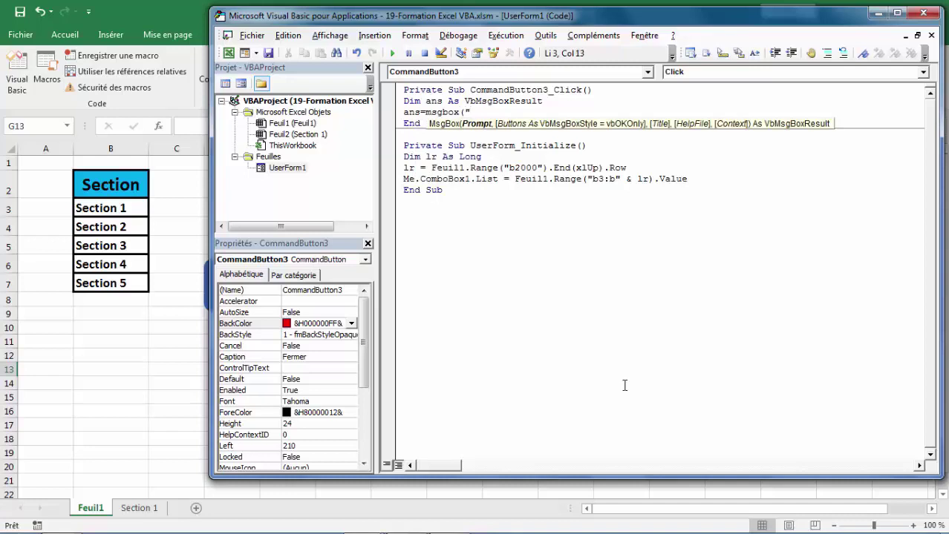
type("Voul")
type("ez vou")
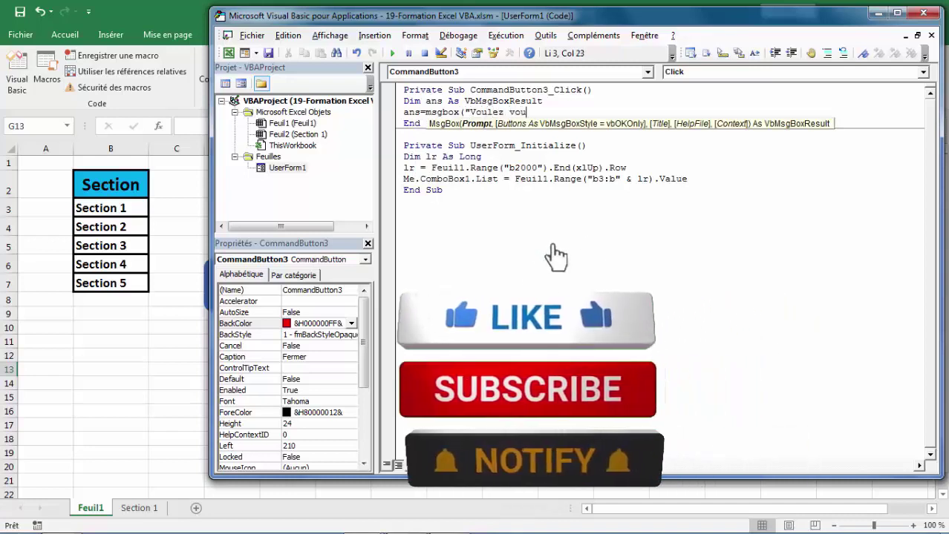
type("s Fer")
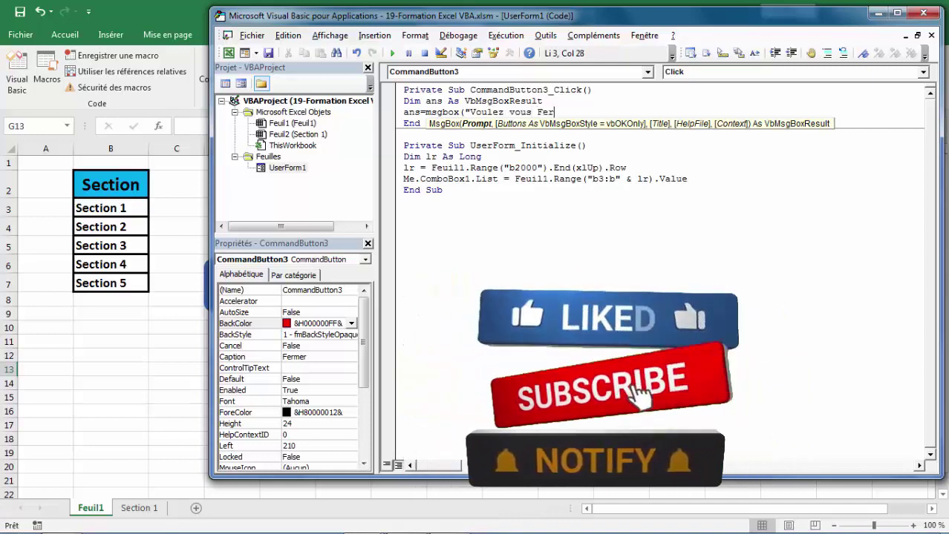
type("mer")
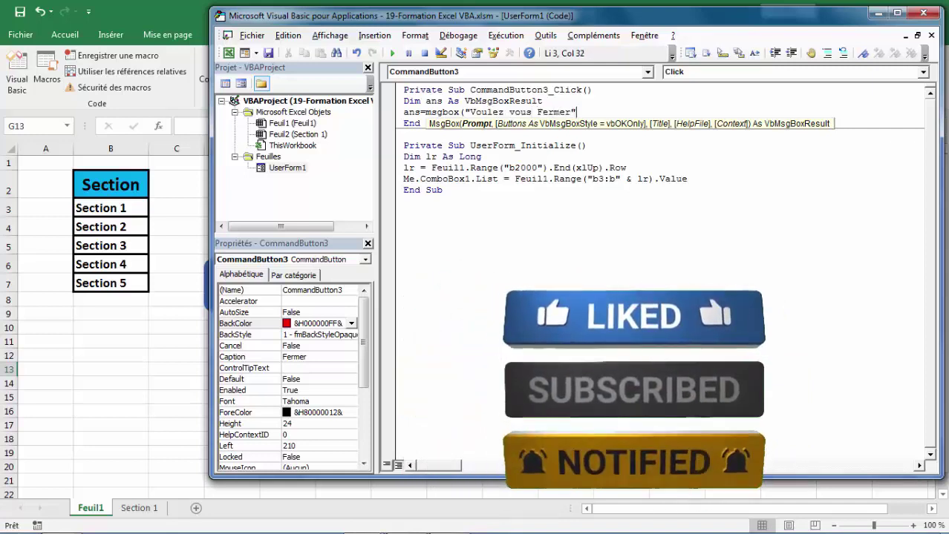
type("\",vb")
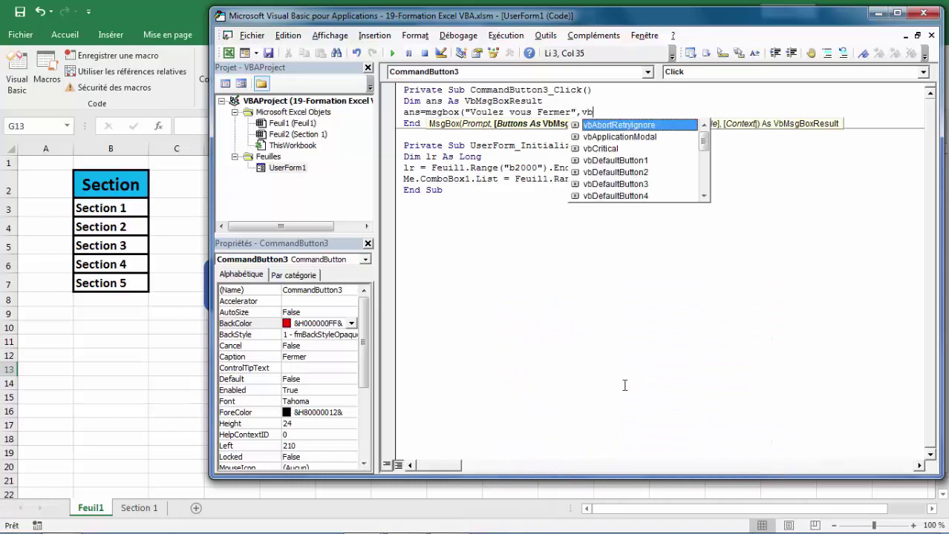
type("y")
key("Tab")
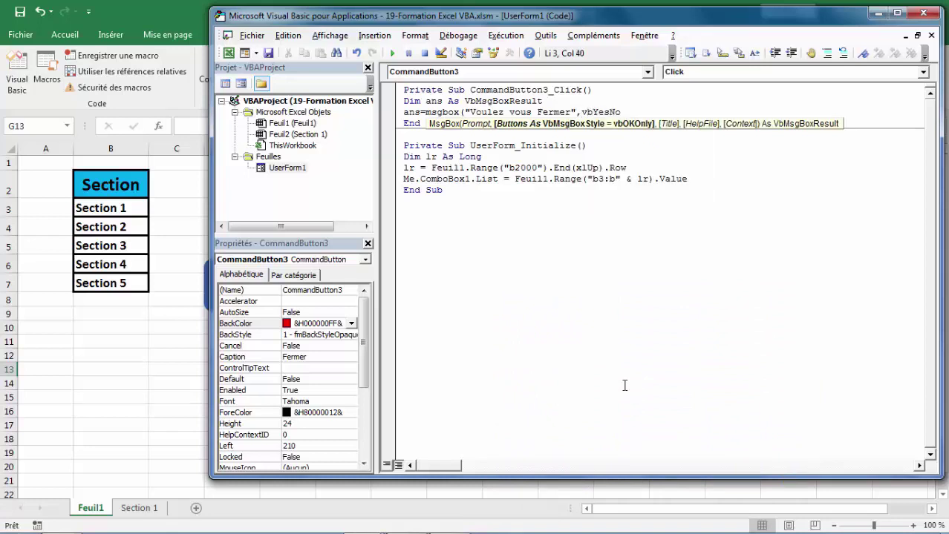
type("+v")
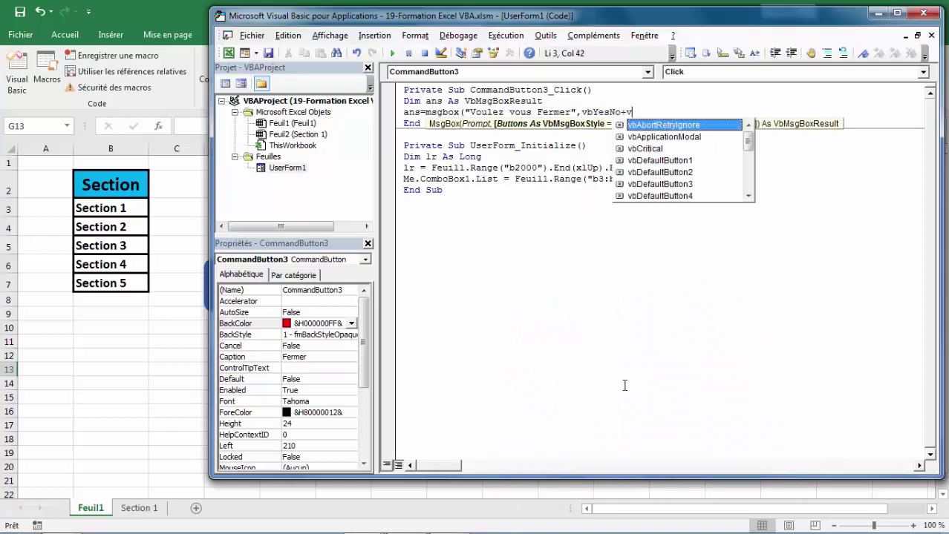
type("bd")
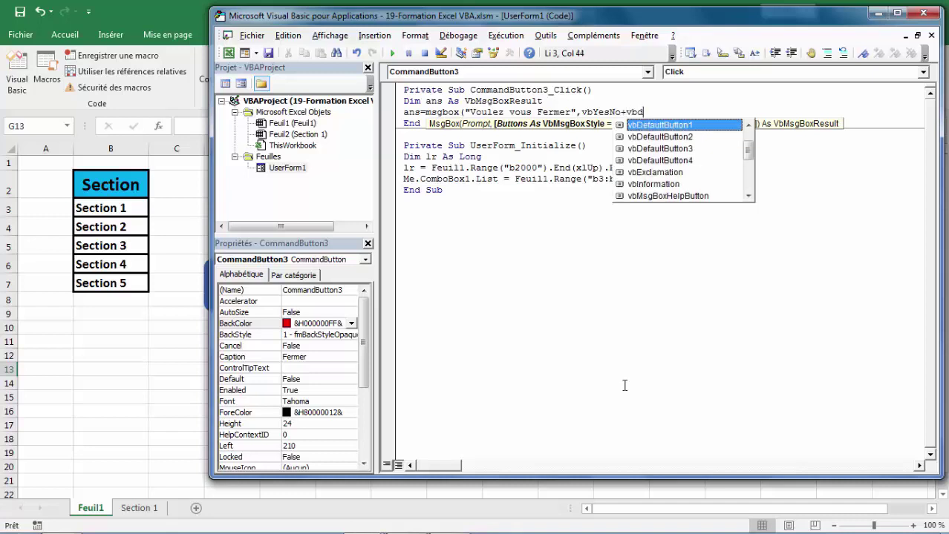
type("e")
key("Down")
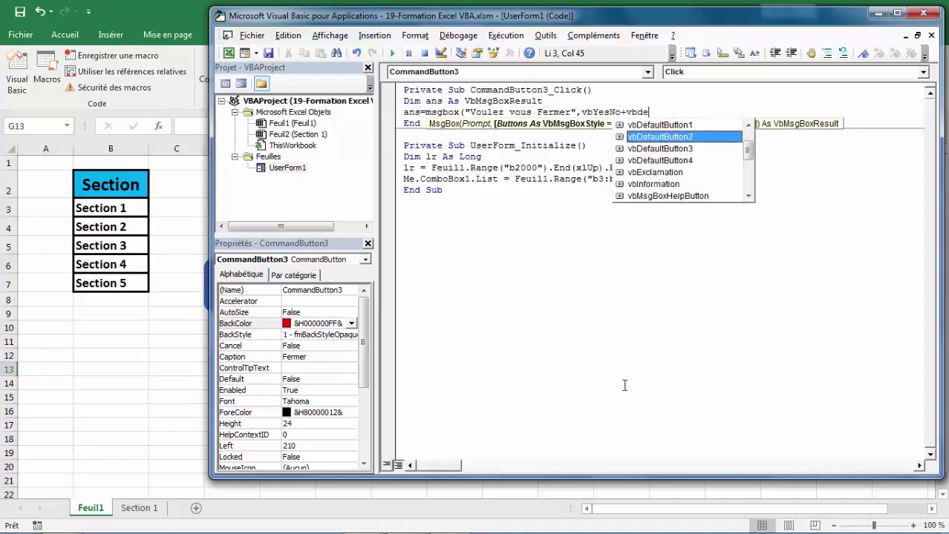
key("Tab")
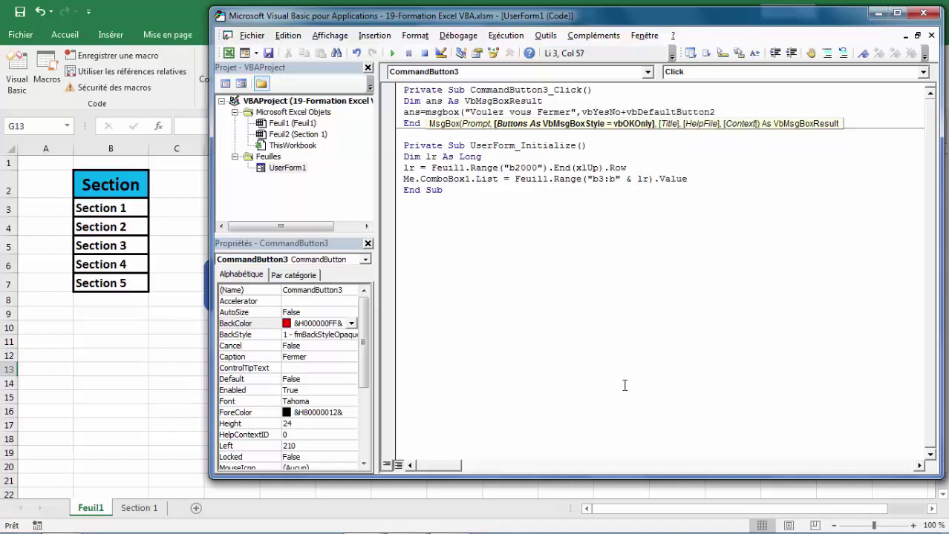
type("+")
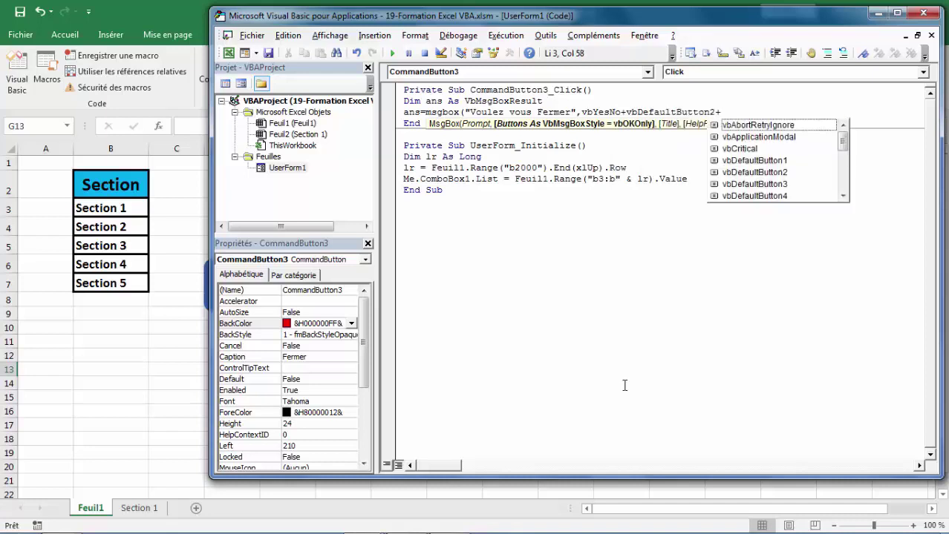
type("vbq")
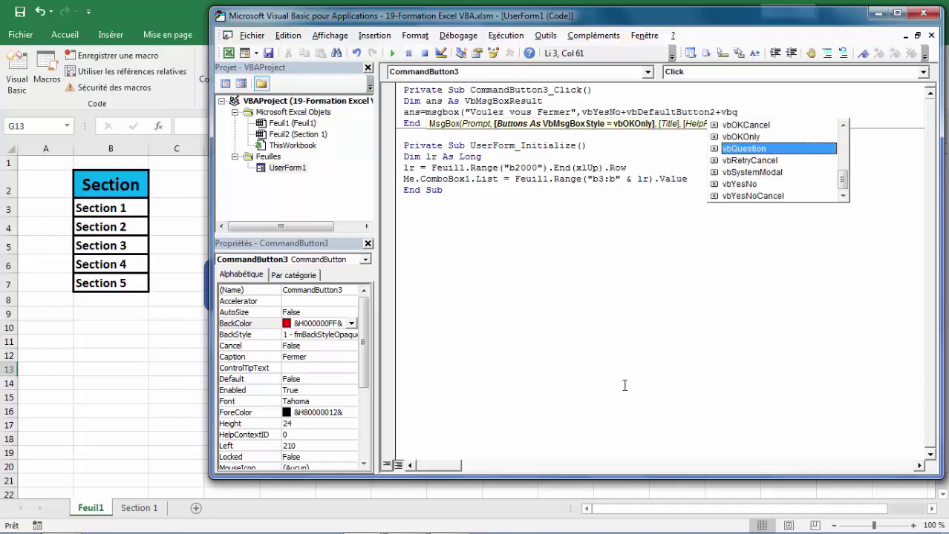
type("u")
key("Tab")
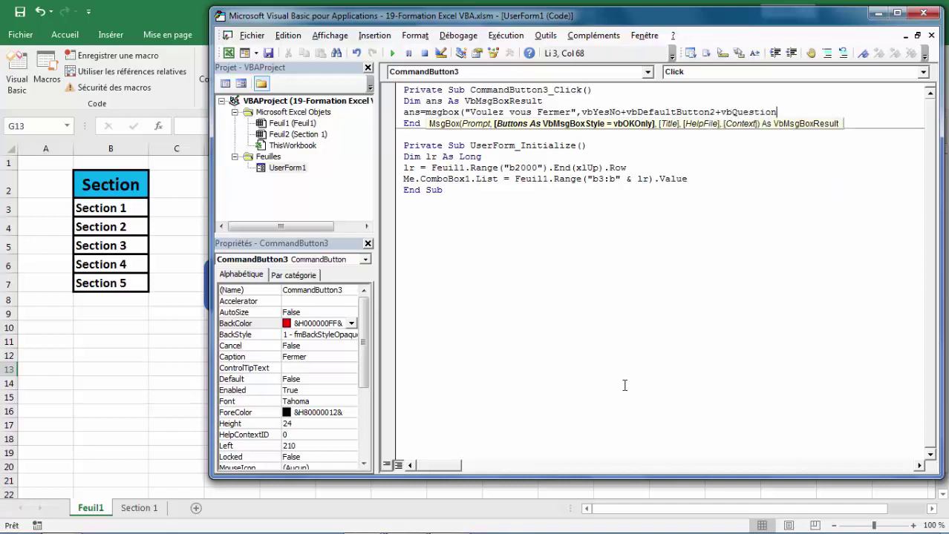
left_click(573, 111)
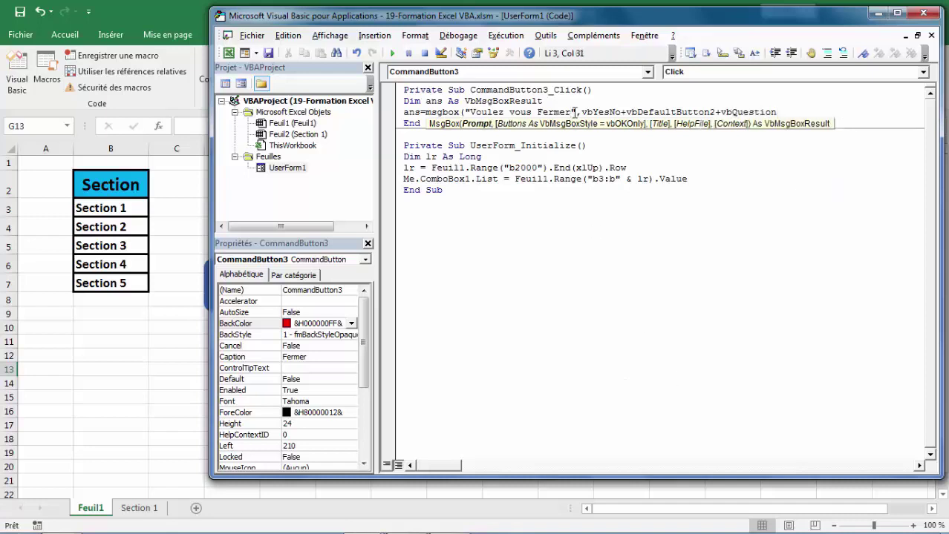
type("?")
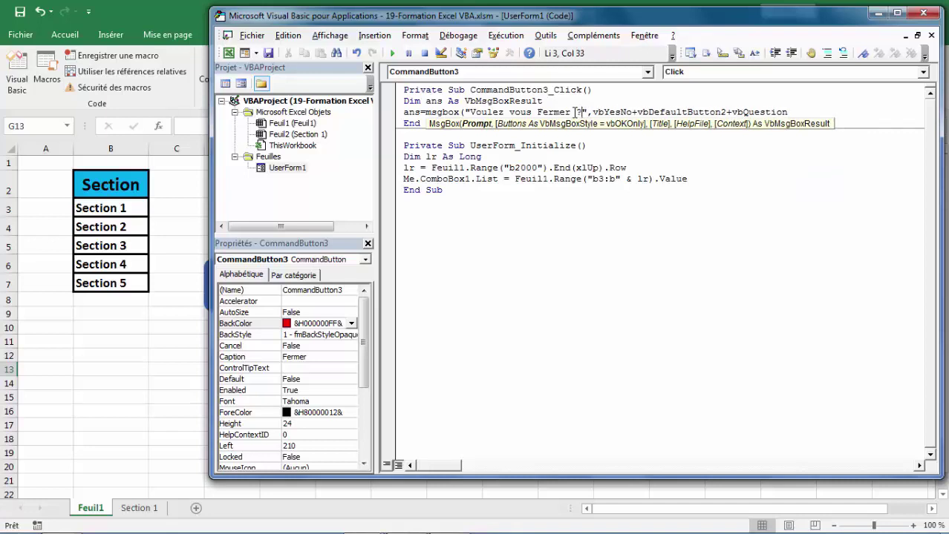
left_click(800, 111)
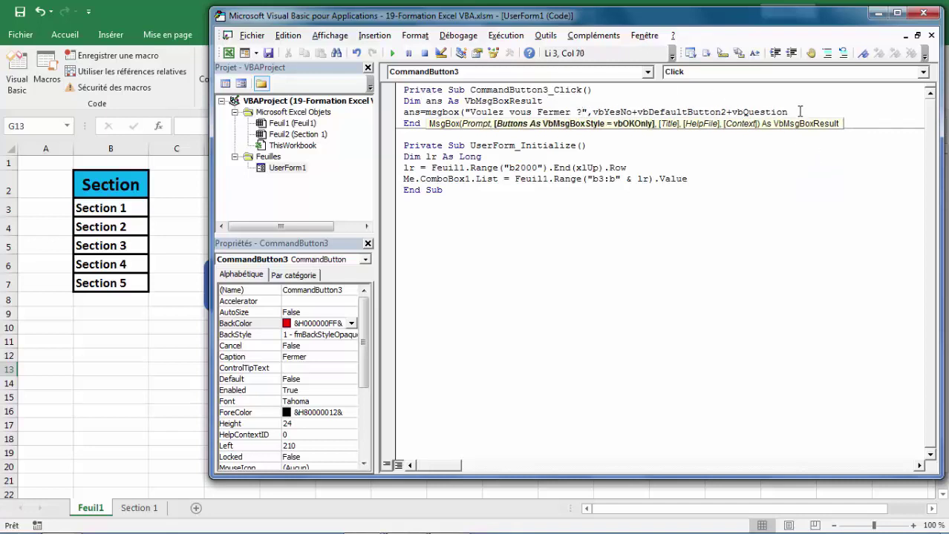
type(",")
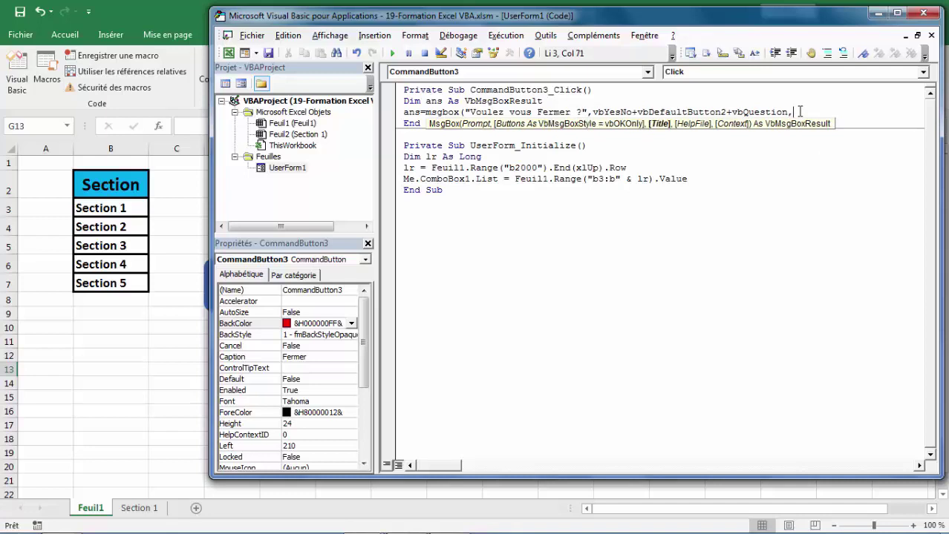
type("\"con")
type("firm")
type("er\"")
type(")")
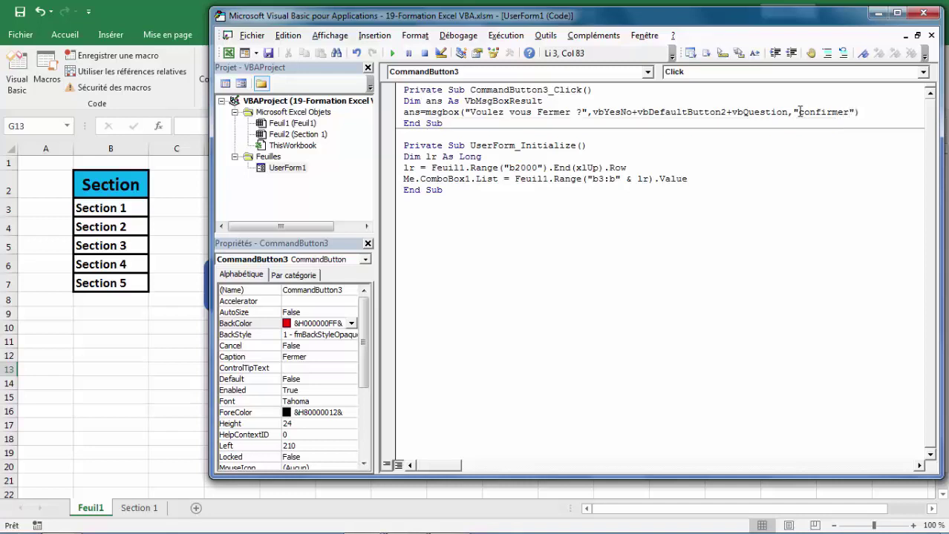
key("Return")
type("if ans=")
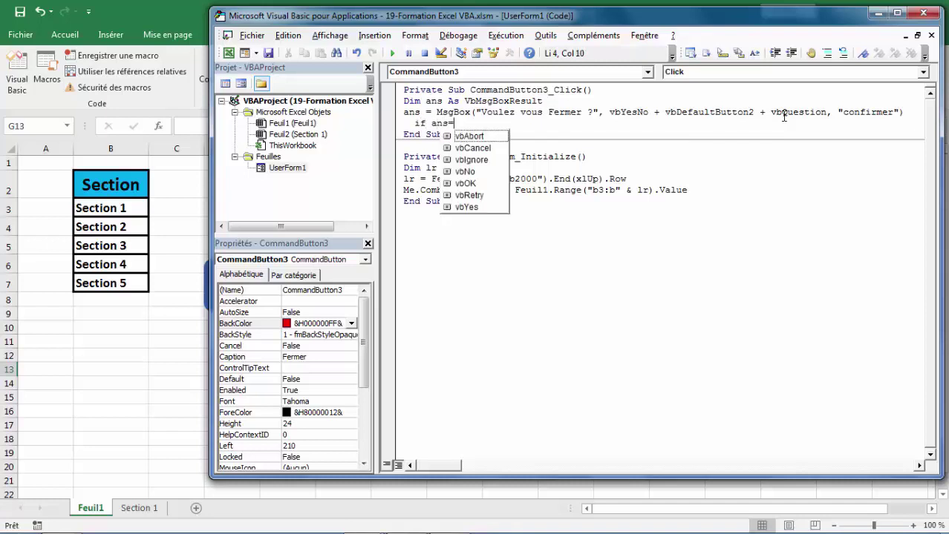
Step: Add If ans = vbYes Then Unload Me, Else Load Me, End If below the MsgBox line
type("vb")
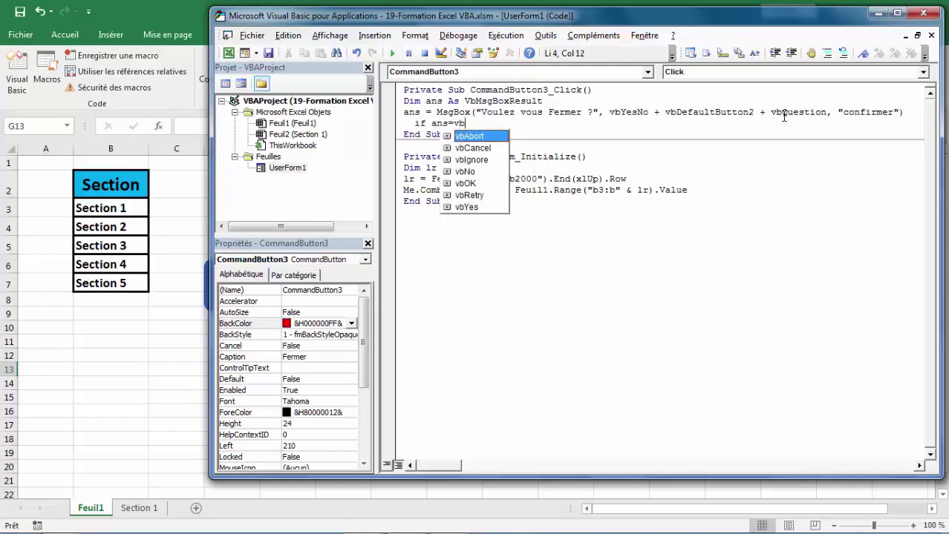
type("y")
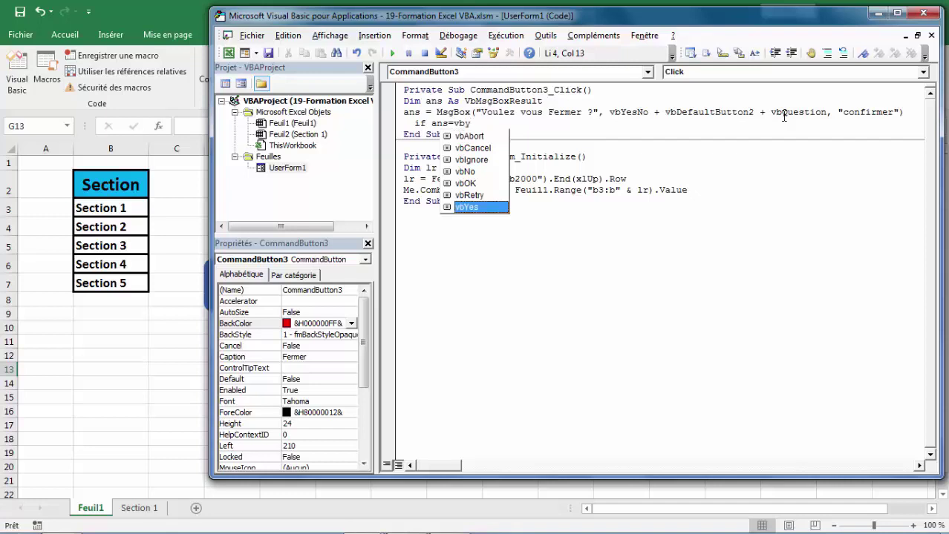
key("Tab")
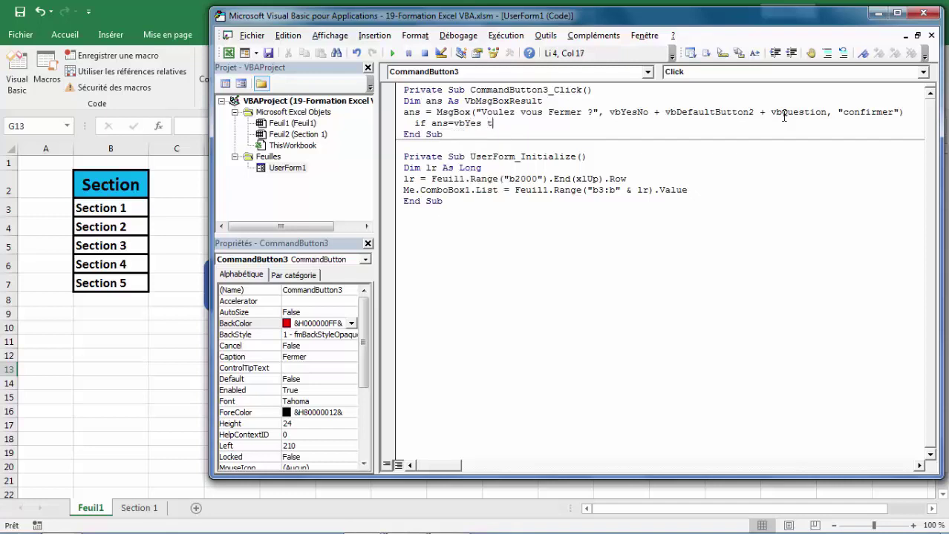
key("Return")
type("unload")
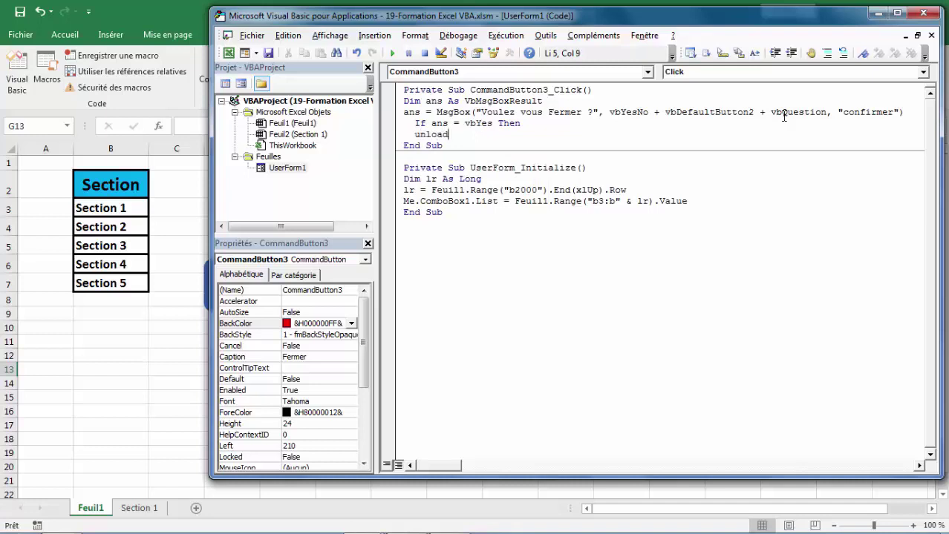
type(" me")
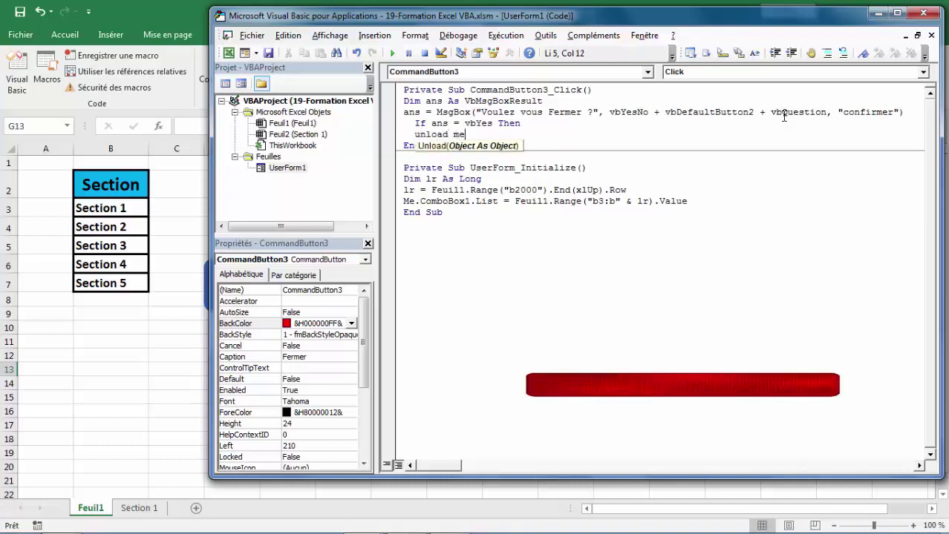
key("Return")
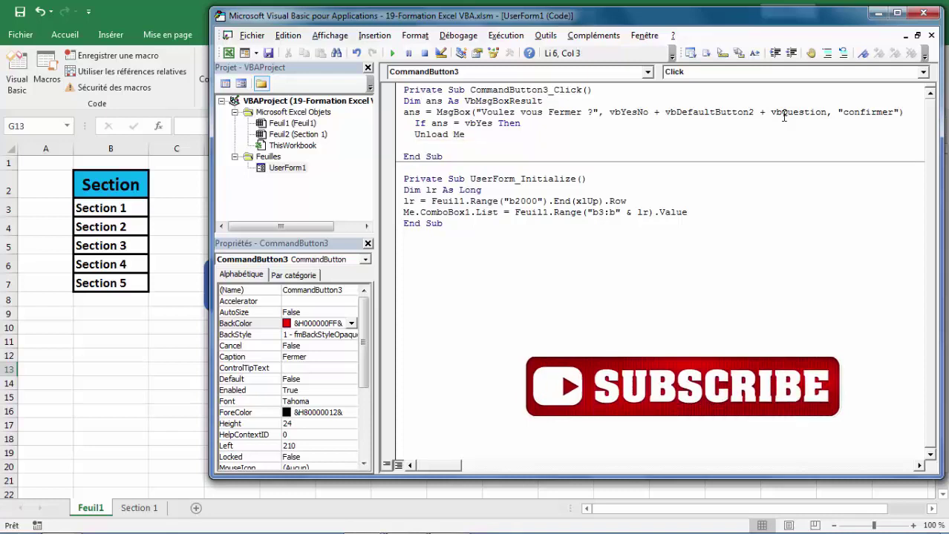
type("el")
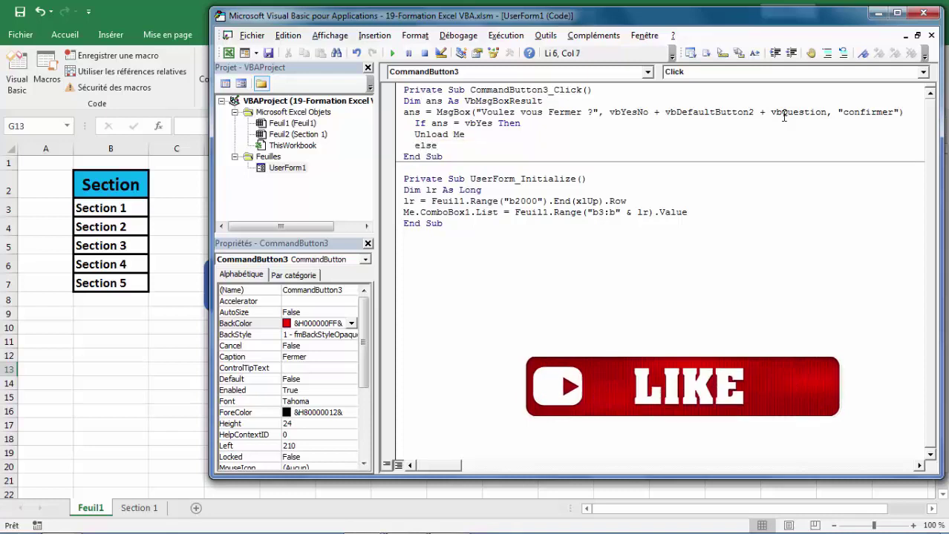
type("se")
key("Return")
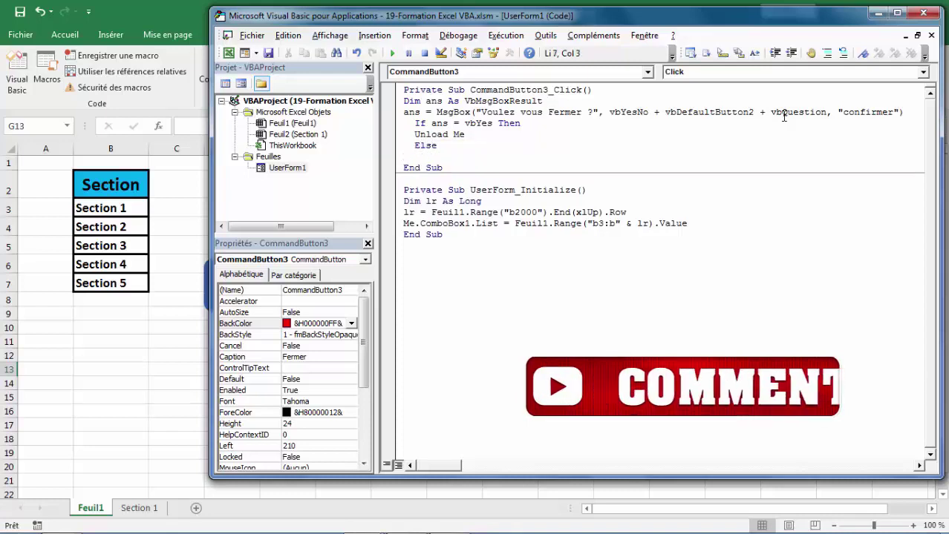
type("load")
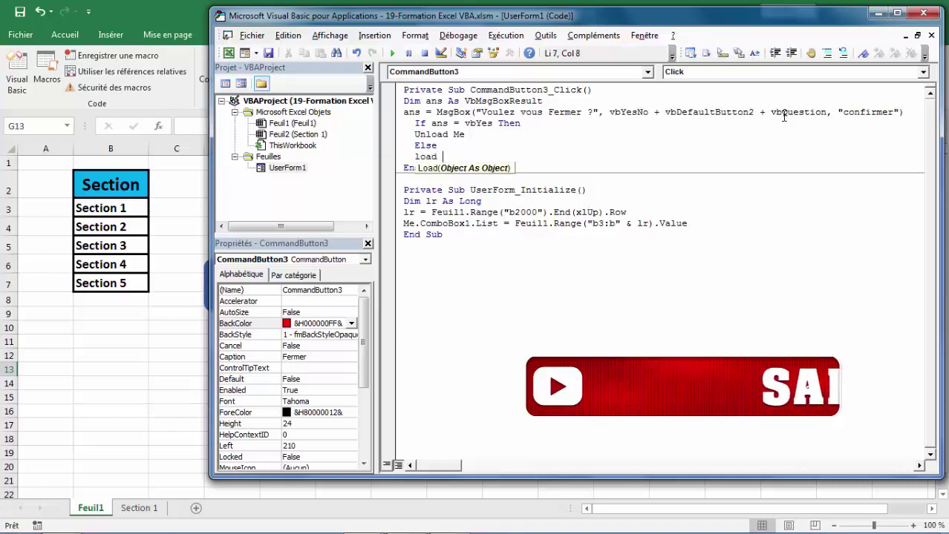
type(" me")
key("Return")
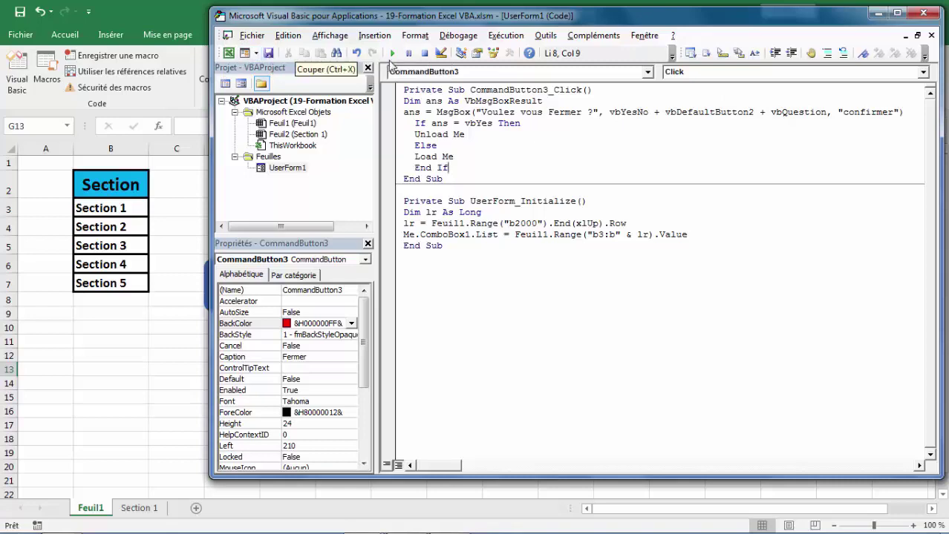
Step: Run the form and test Fermer: answering Non keeps it open, answering Oui closes it
left_click(393, 55)
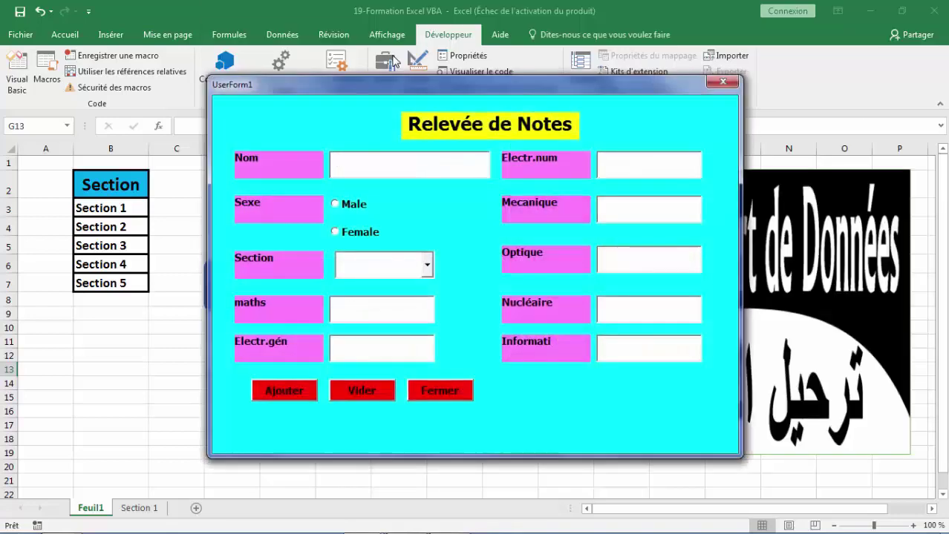
left_click(441, 394)
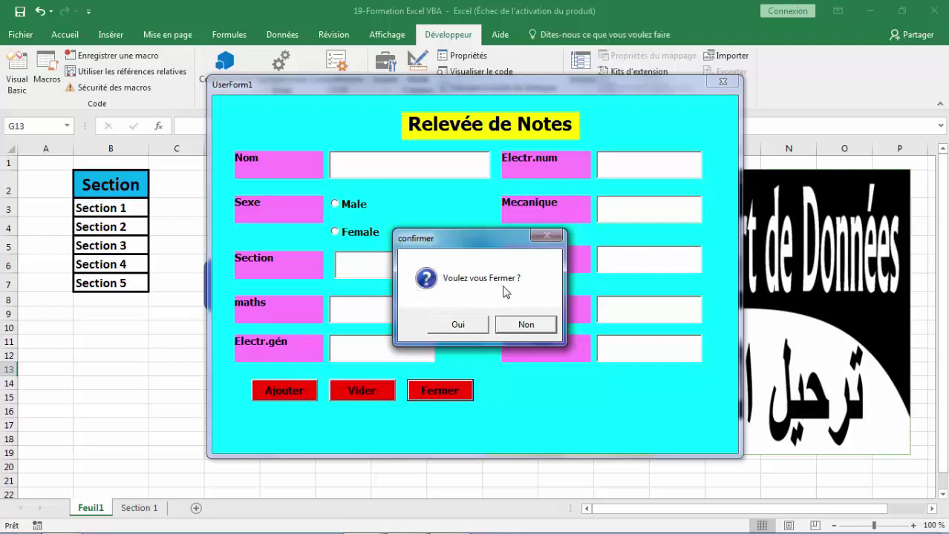
left_click(523, 327)
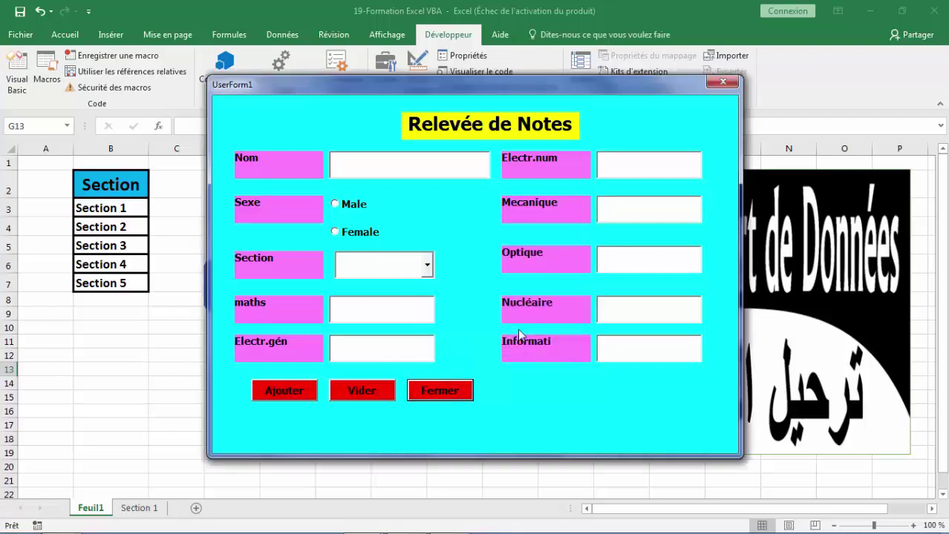
left_click(438, 392)
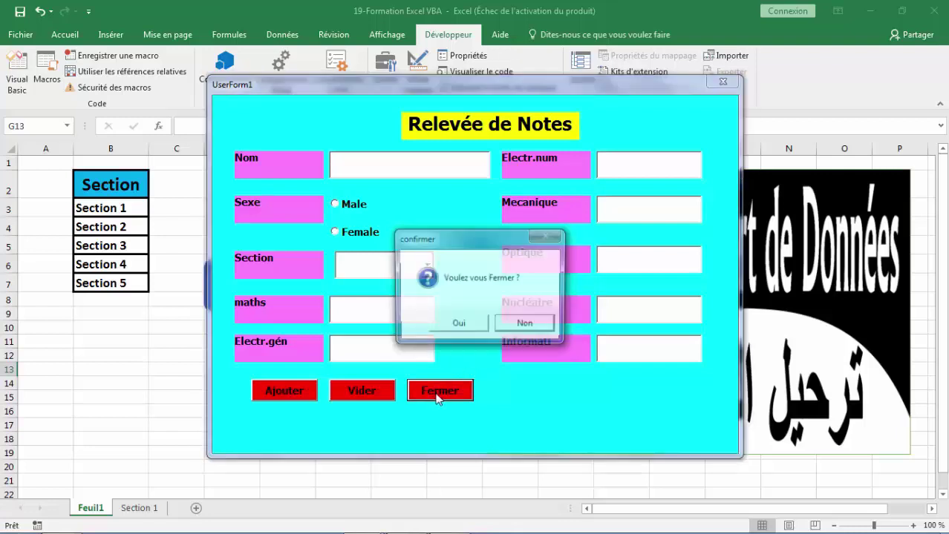
left_click(464, 326)
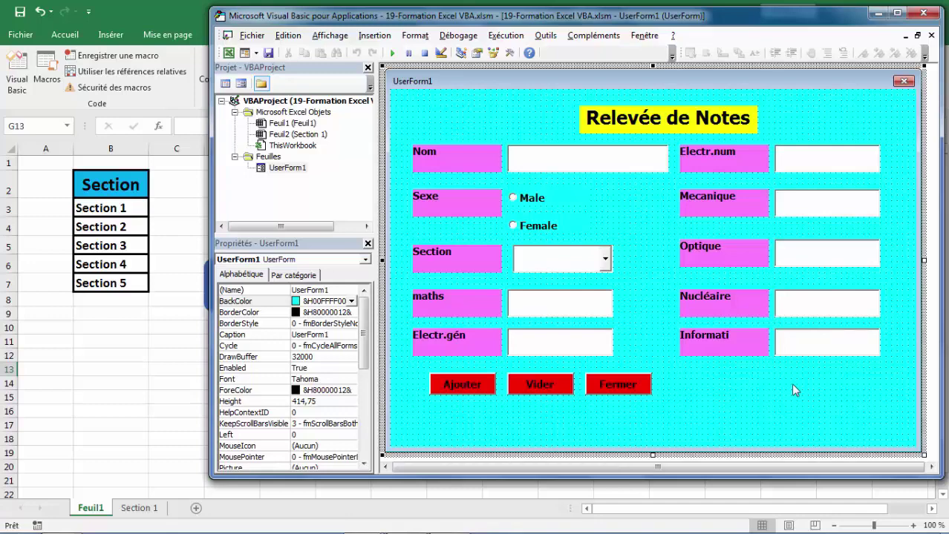
Step: Add a new sheet named Section 2 and move it after Section 1
left_click(201, 514)
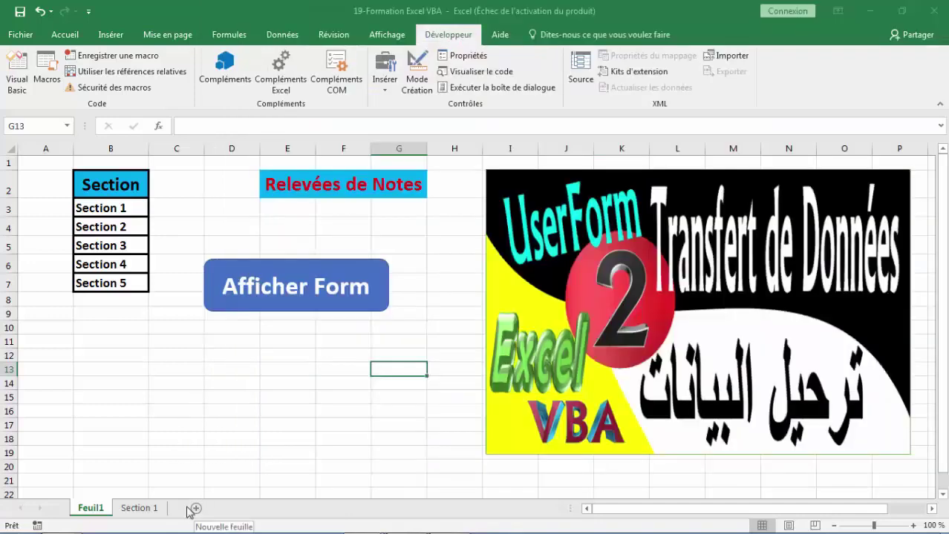
left_click(140, 508)
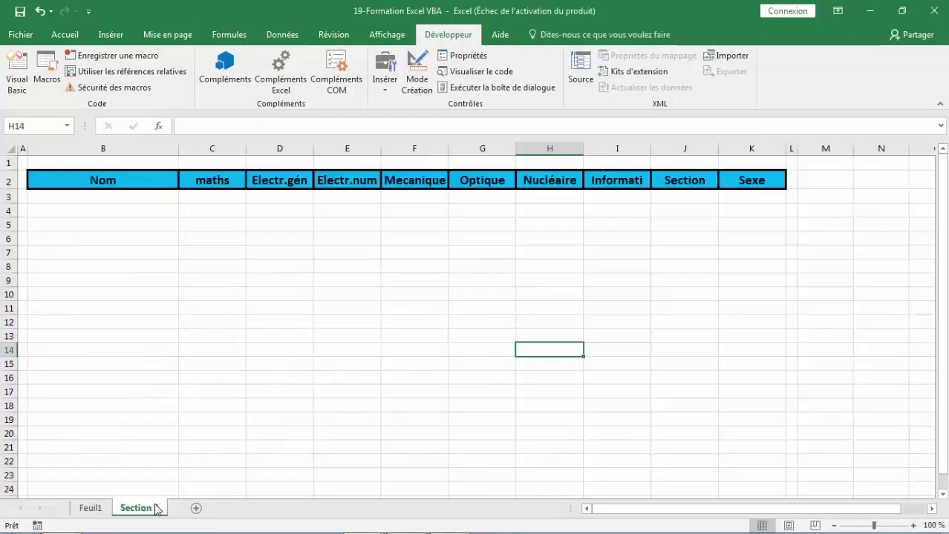
left_click(93, 508)
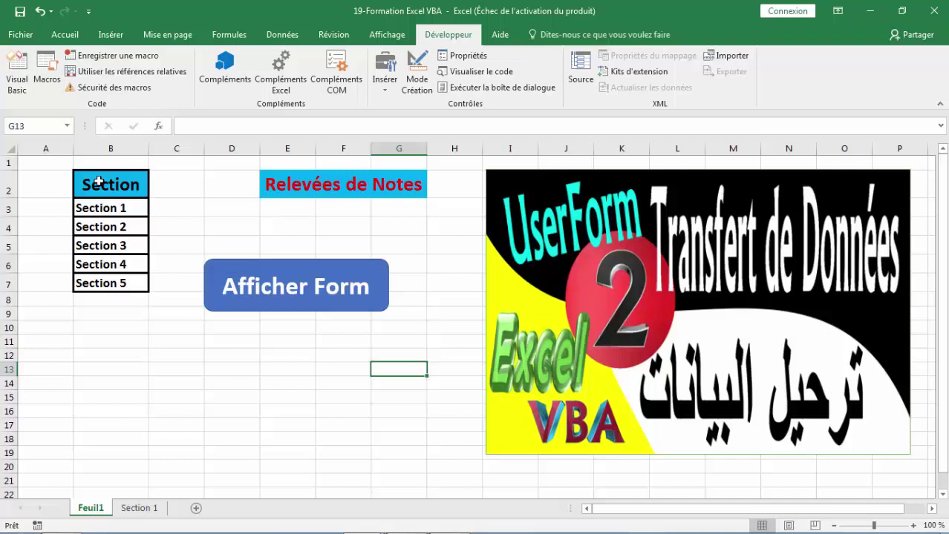
left_click(131, 227)
right_click(130, 227)
left_click(169, 252)
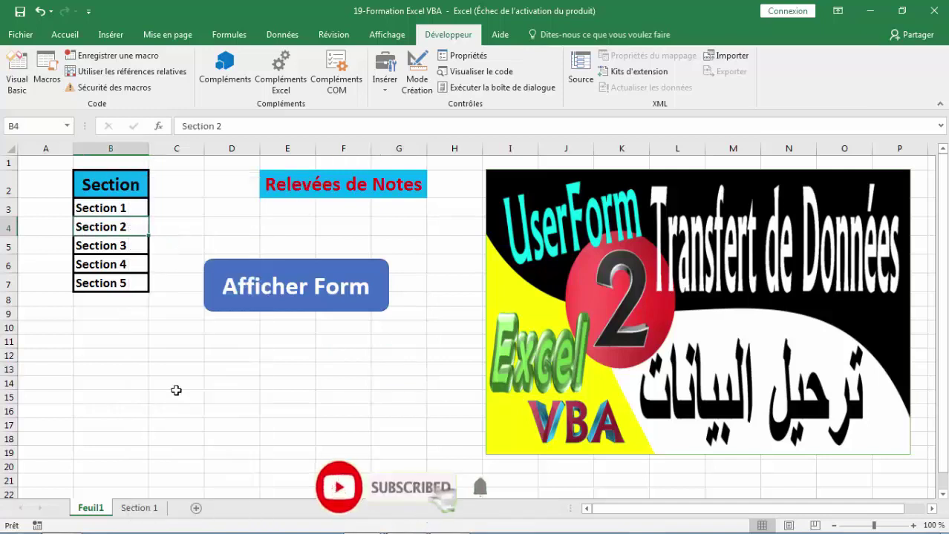
left_click(197, 508)
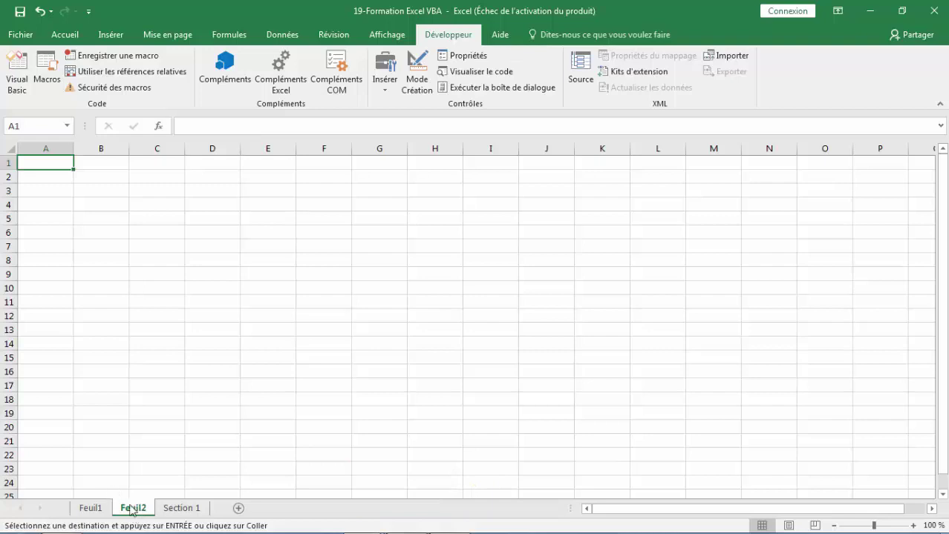
right_click(131, 510)
left_click(174, 376)
type("Section 2")
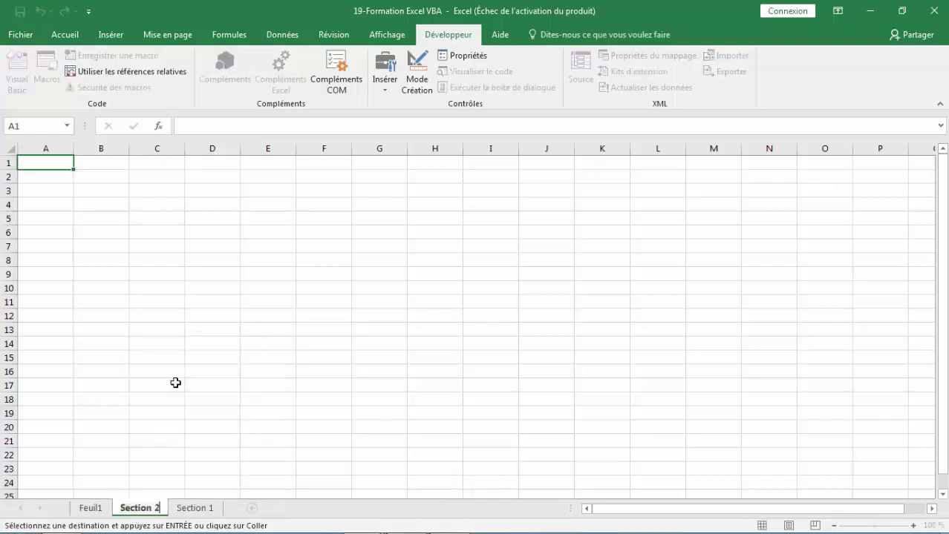
left_click(195, 508)
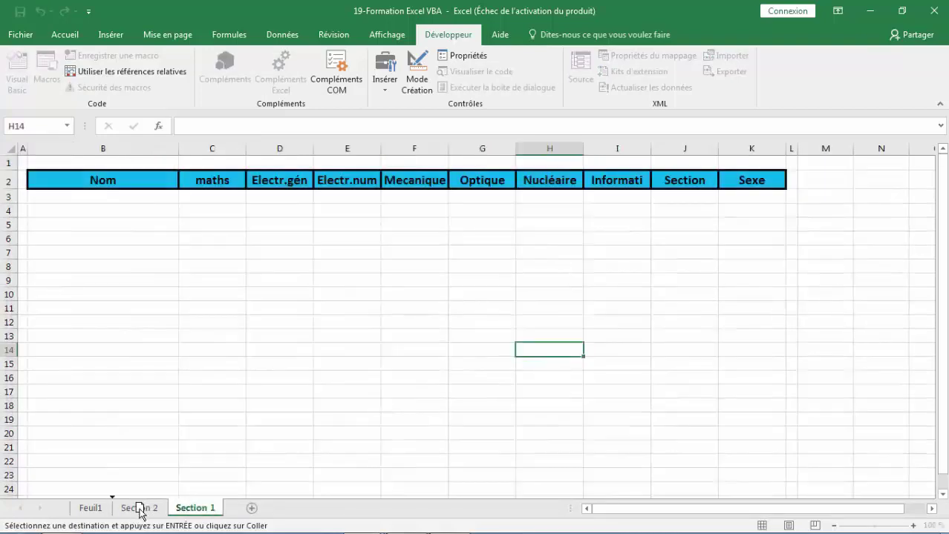
left_click_drag(140, 513, 227, 509)
Step: Add a sheet named Section 3, using the name copied from Feuil1, and place it after Section 2
left_click(91, 509)
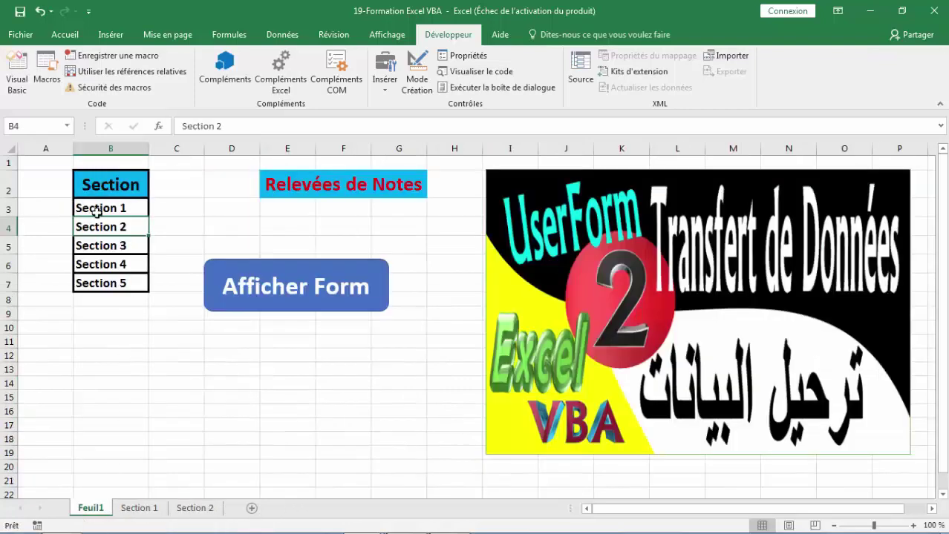
left_click(117, 245)
right_click(119, 239)
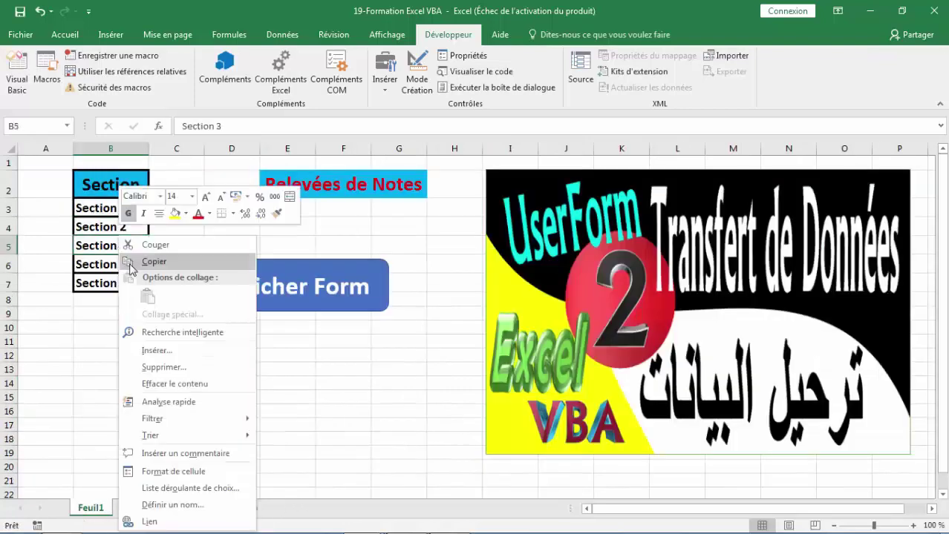
left_click(165, 262)
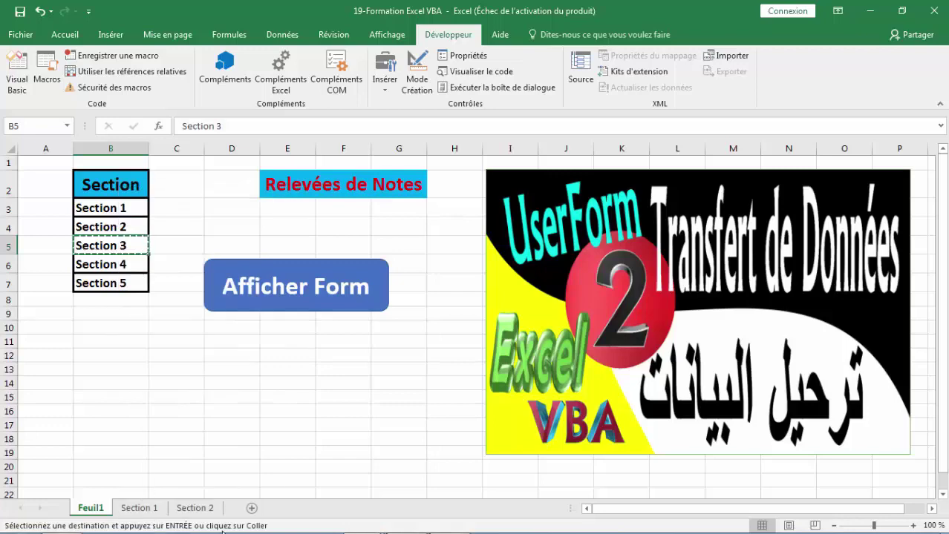
left_click(252, 509)
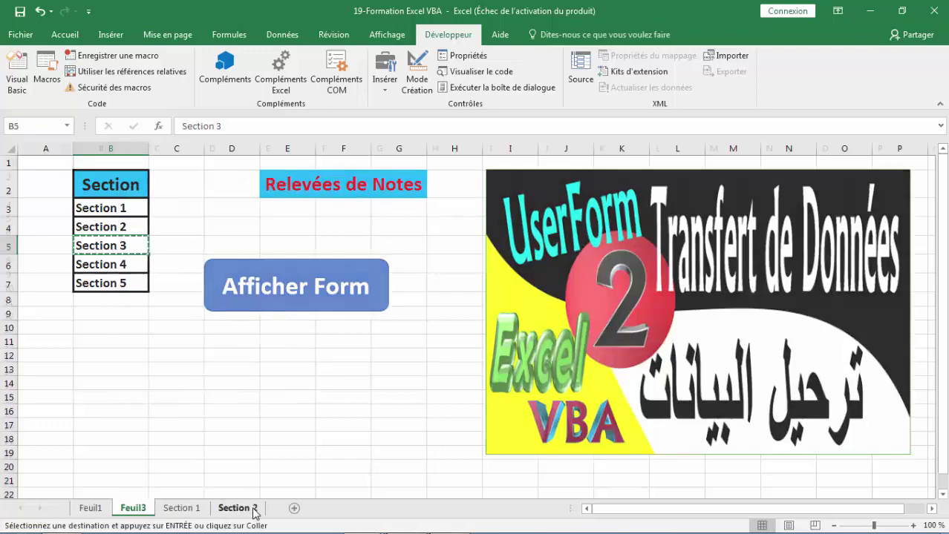
right_click(142, 511)
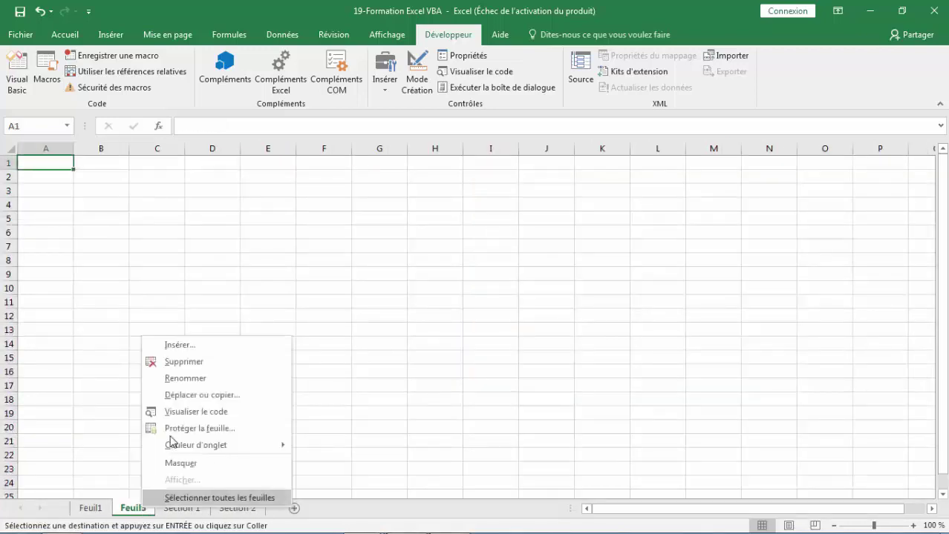
left_click(188, 378)
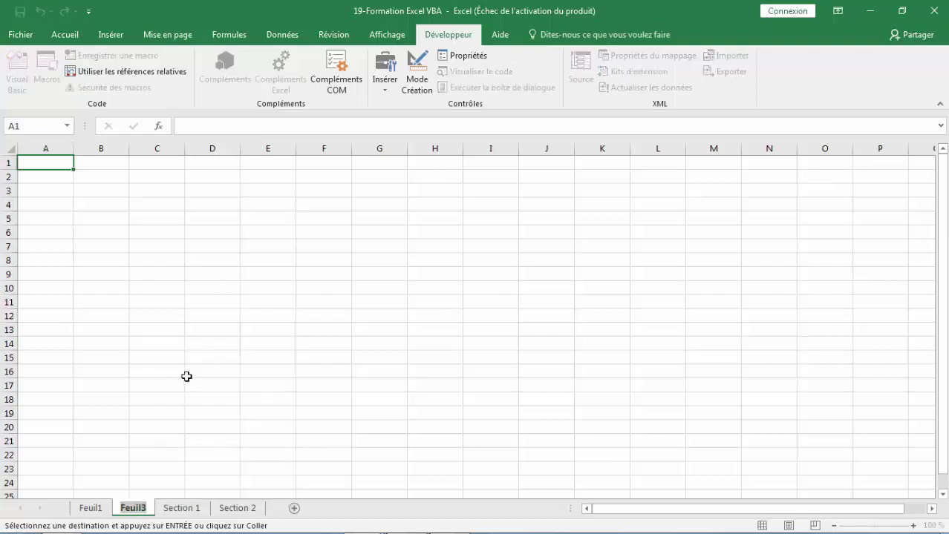
type("Section 3")
left_click(165, 511)
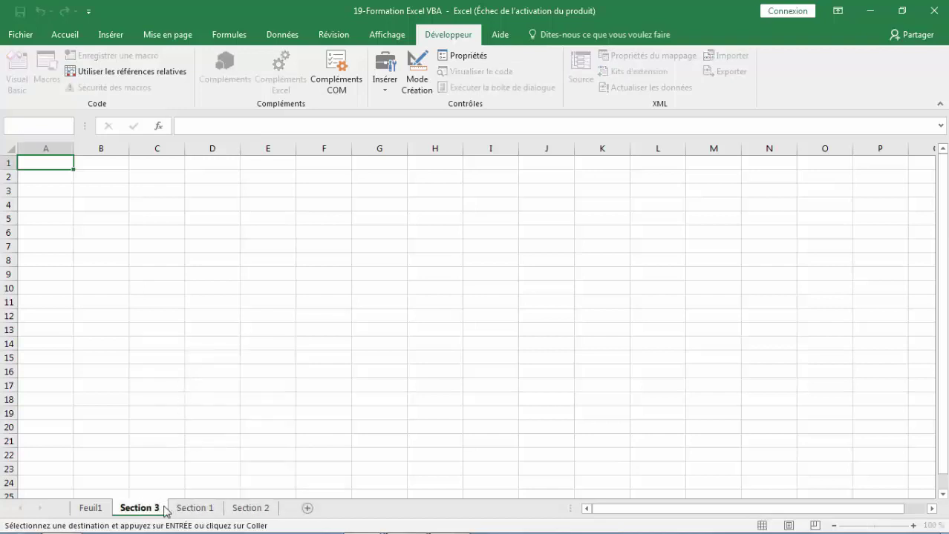
left_click_drag(164, 511, 285, 513)
Step: Add another sheet and rename it Section 4, using the name copied from Feuil1
left_click(306, 509)
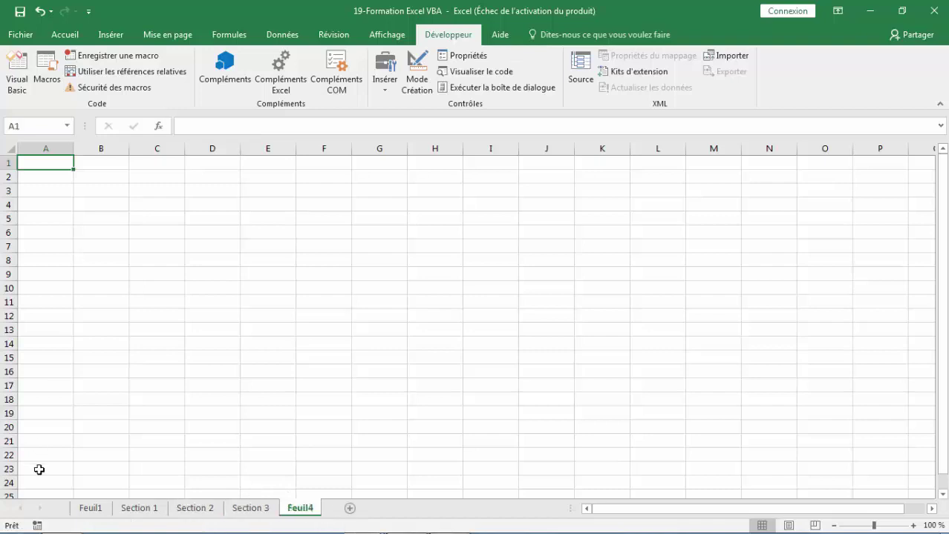
left_click(90, 511)
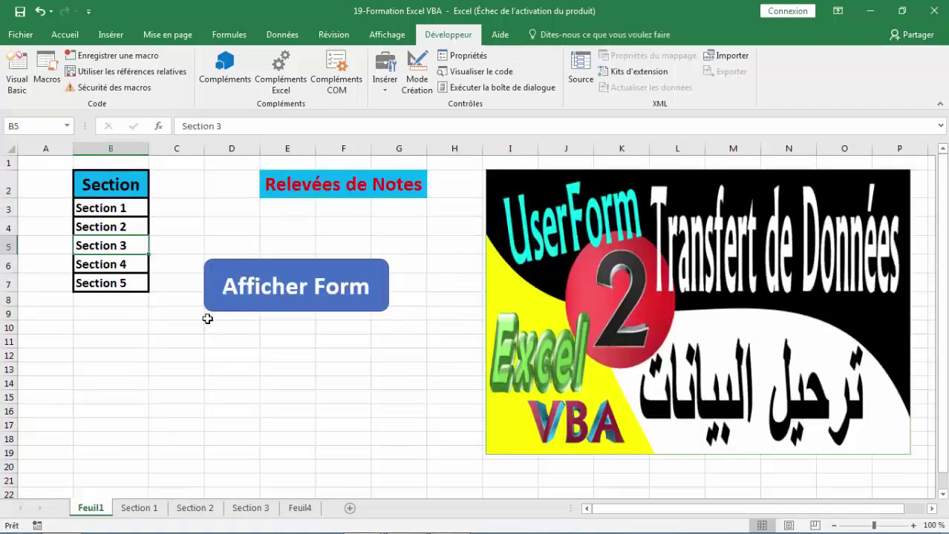
right_click(126, 271)
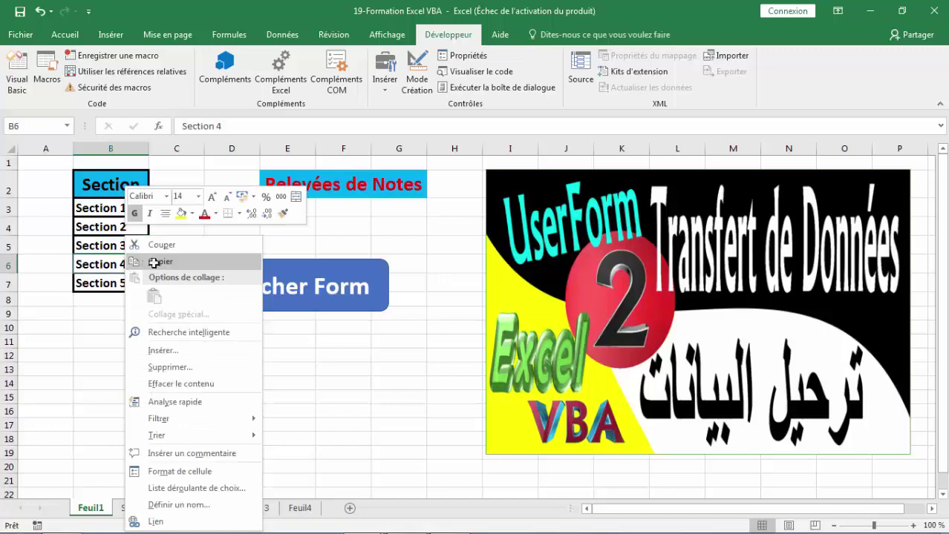
left_click(155, 262)
left_click(306, 511)
right_click(306, 511)
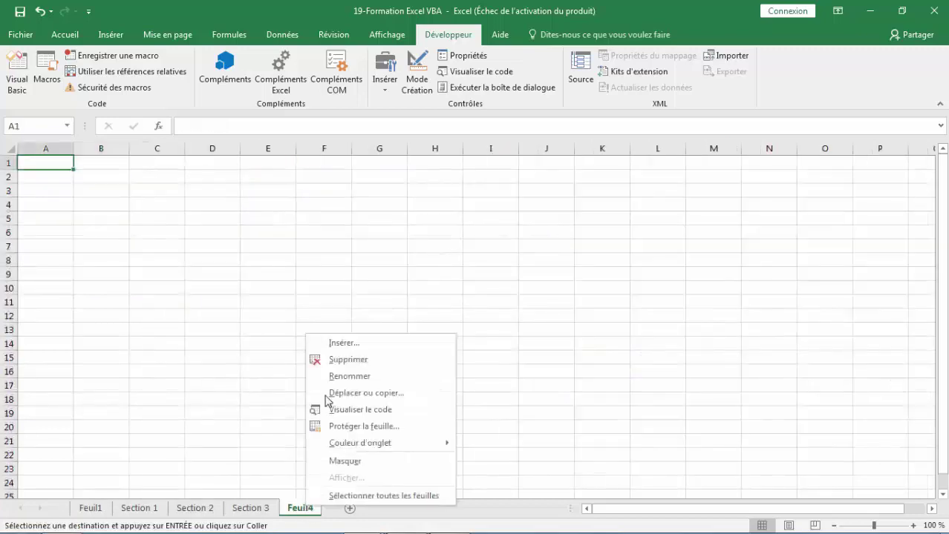
left_click(363, 377)
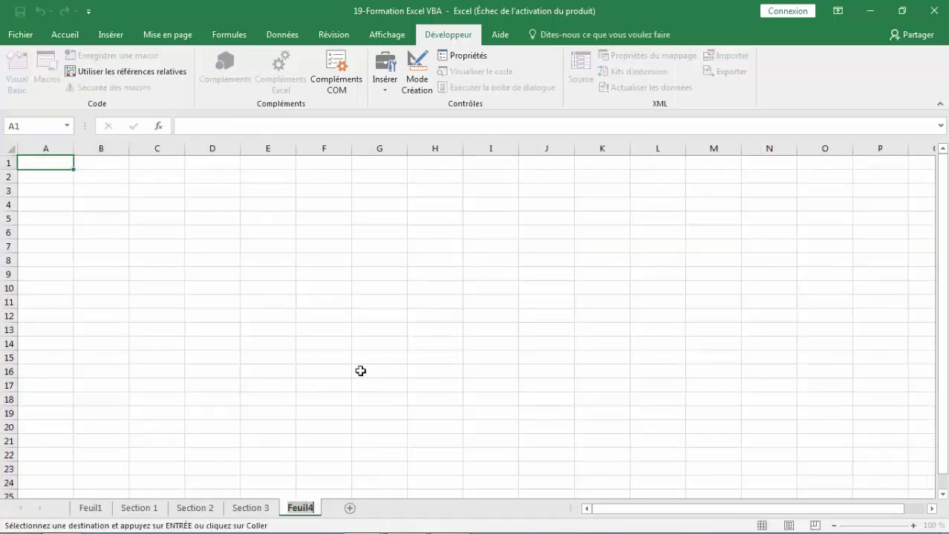
type("Section 4")
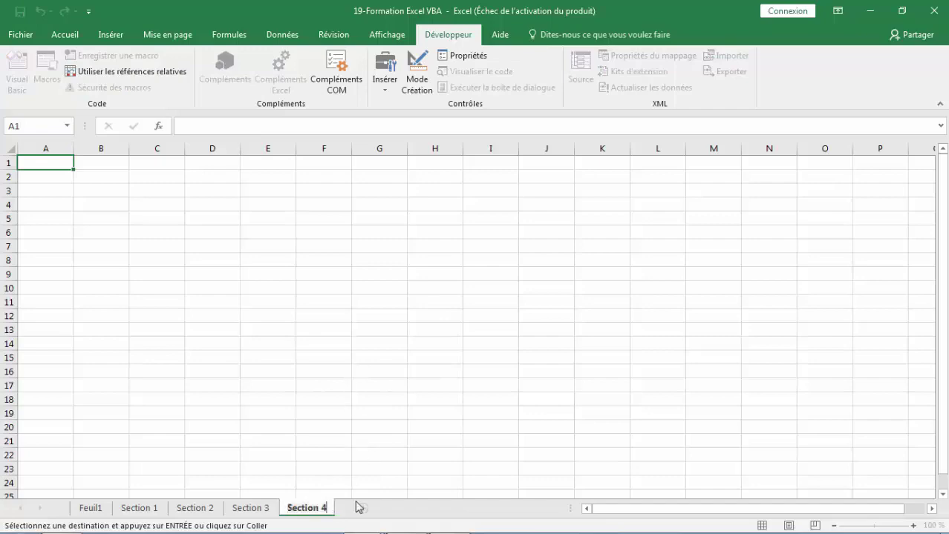
key("Return")
Step: Add a fifth sheet and paste Section 5, copied from cell B7, as its name
left_click(364, 508)
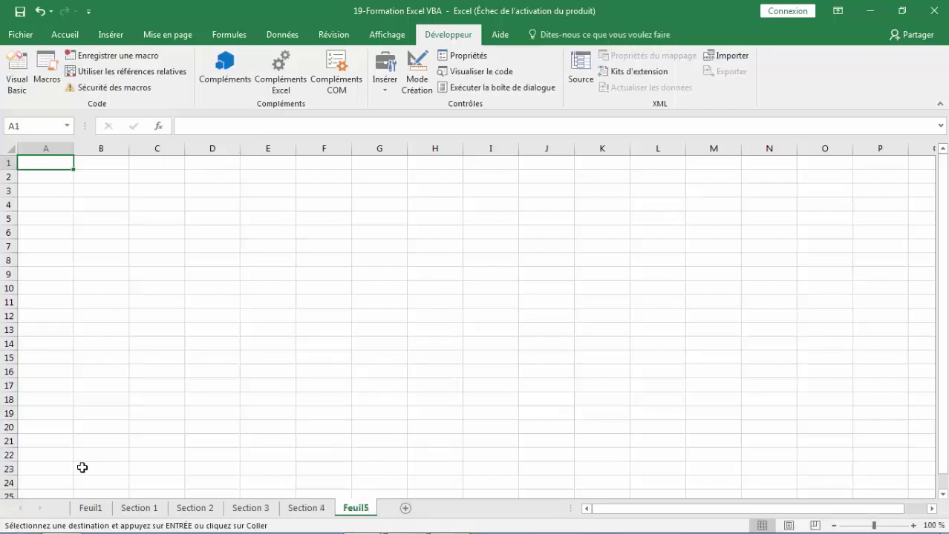
left_click(90, 510)
left_click(123, 283)
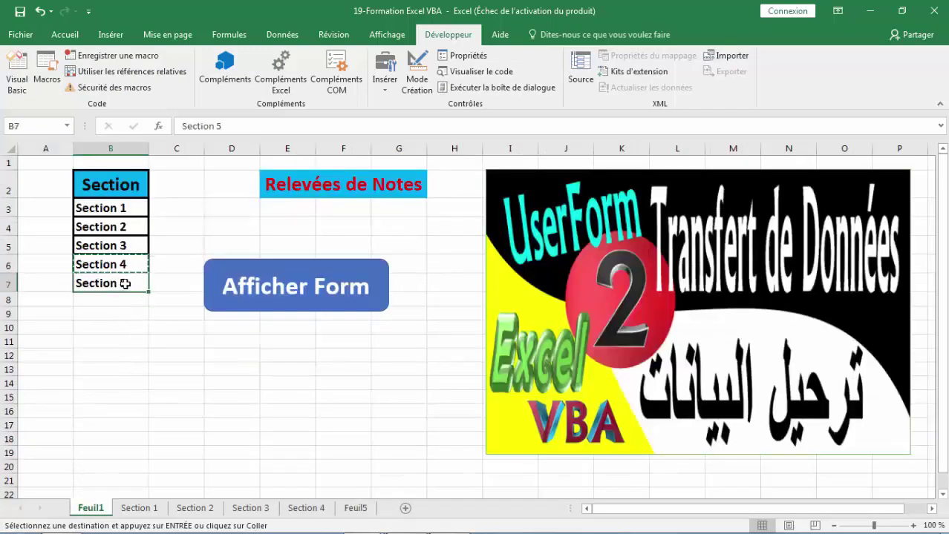
right_click(126, 282)
left_click(161, 261)
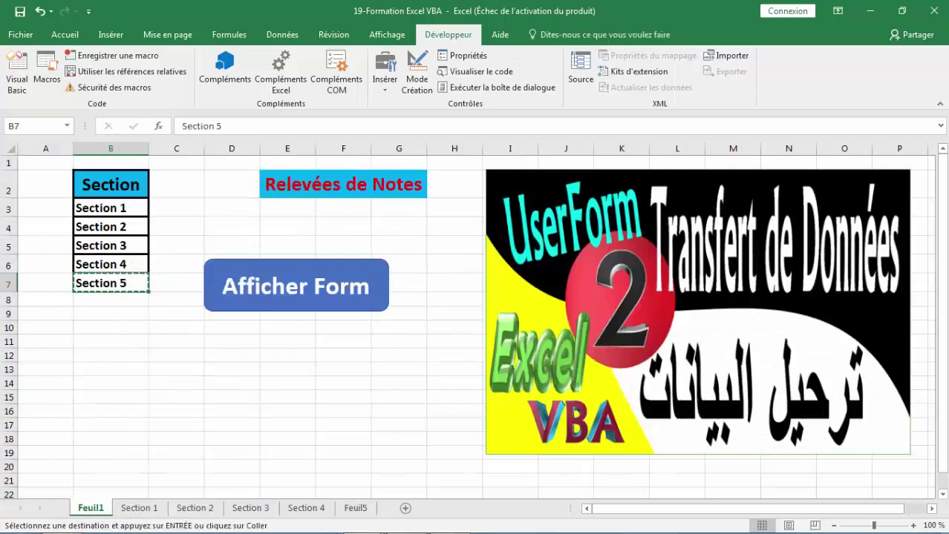
right_click(367, 511)
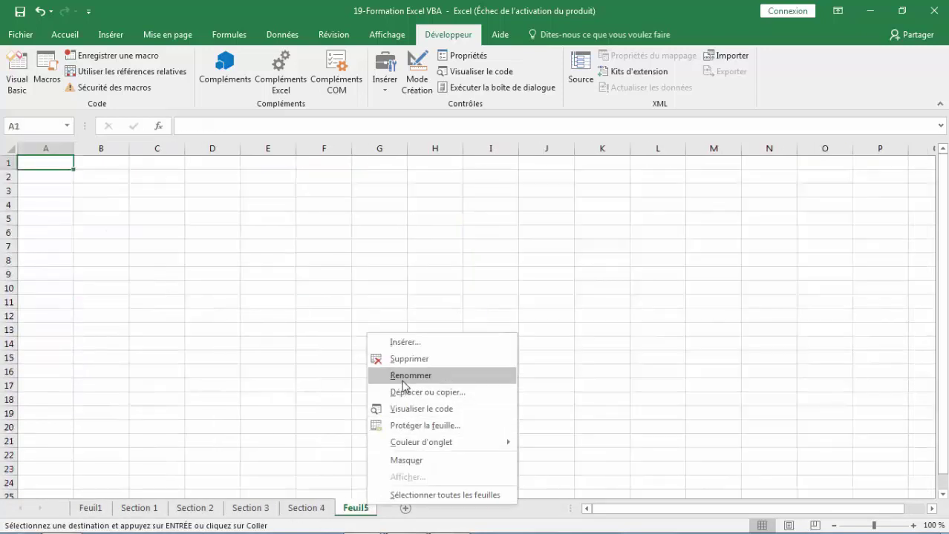
left_click(401, 377)
key("ctrl+v")
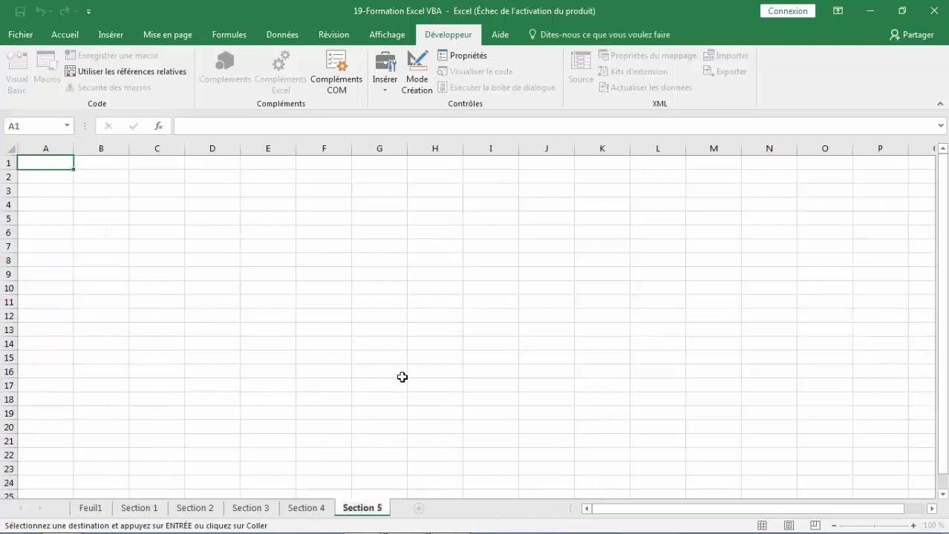
right_click(102, 510)
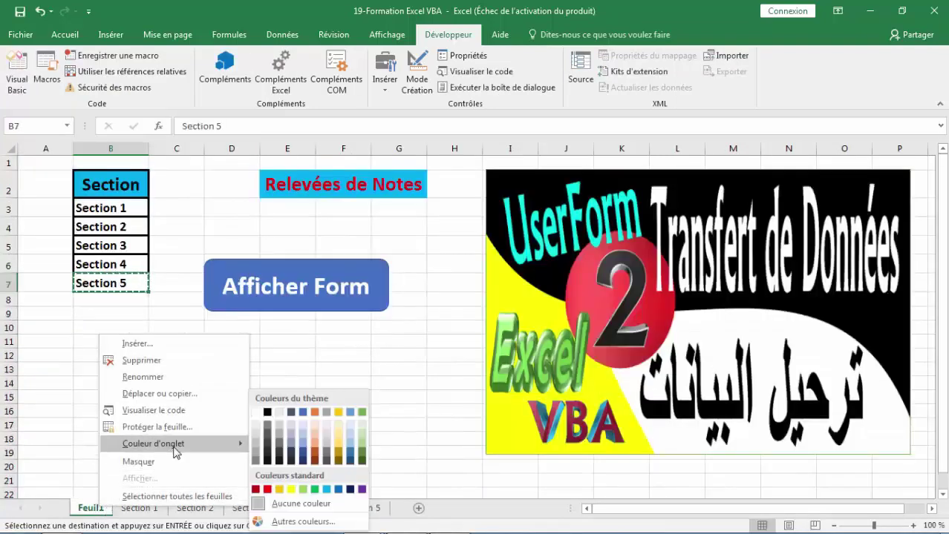
mouse_move(153, 444)
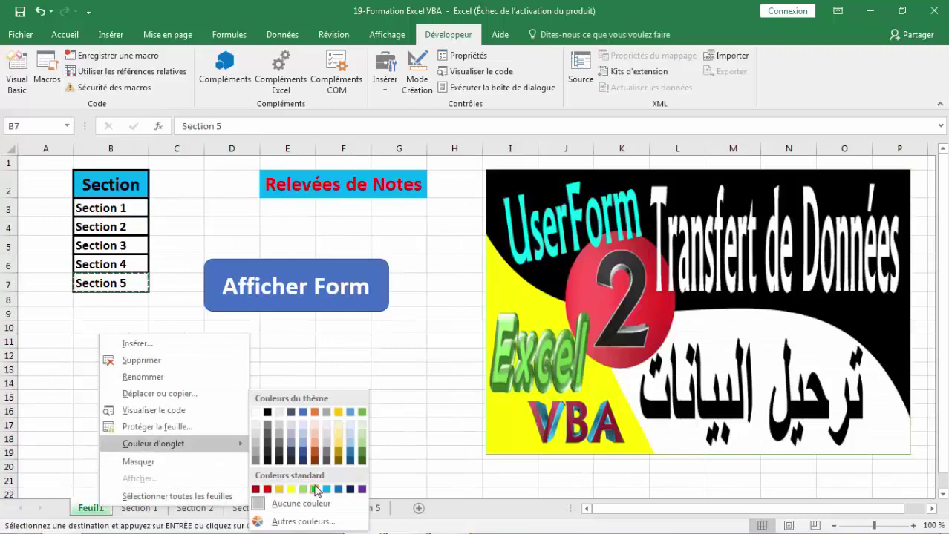
Step: Colour the Feuil1 tab green, Section 1 red and Section 2 light blue
left_click(315, 490)
left_click(152, 508)
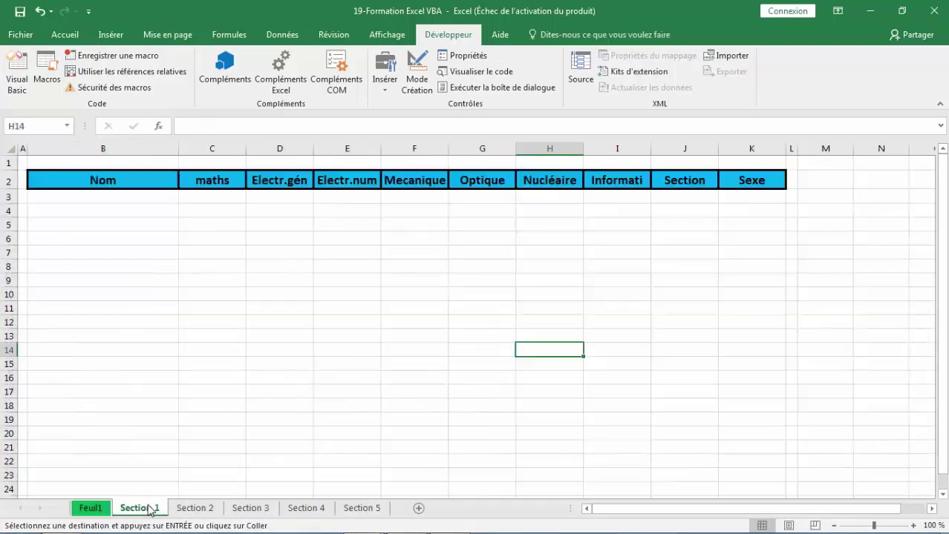
right_click(153, 509)
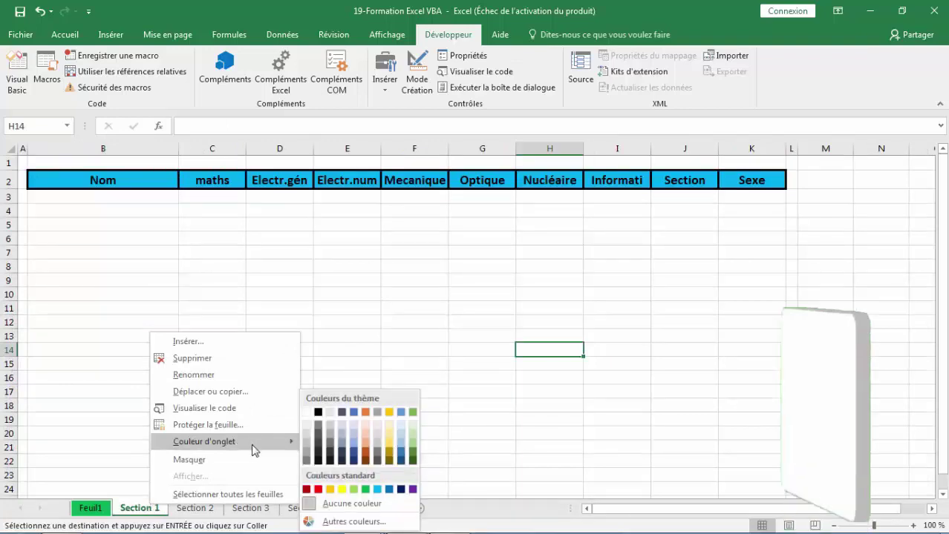
mouse_move(205, 442)
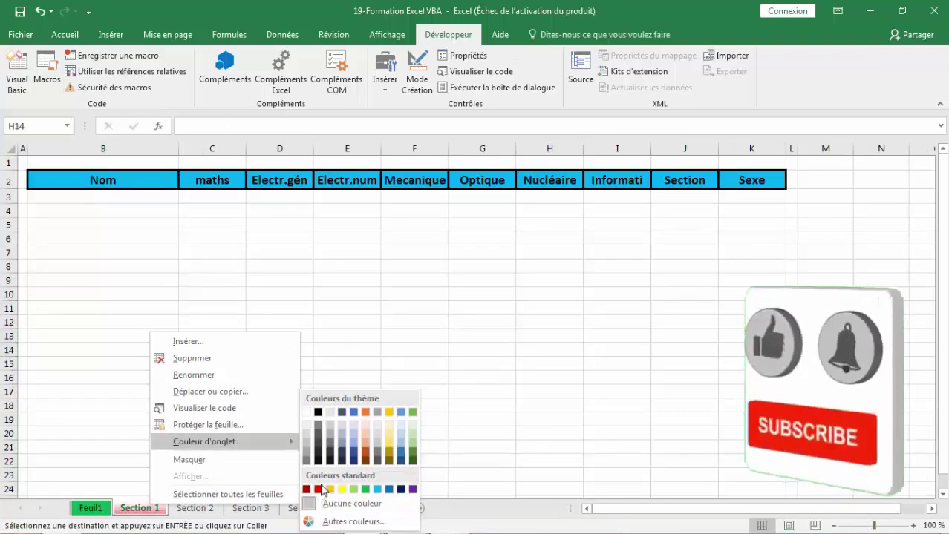
left_click(317, 489)
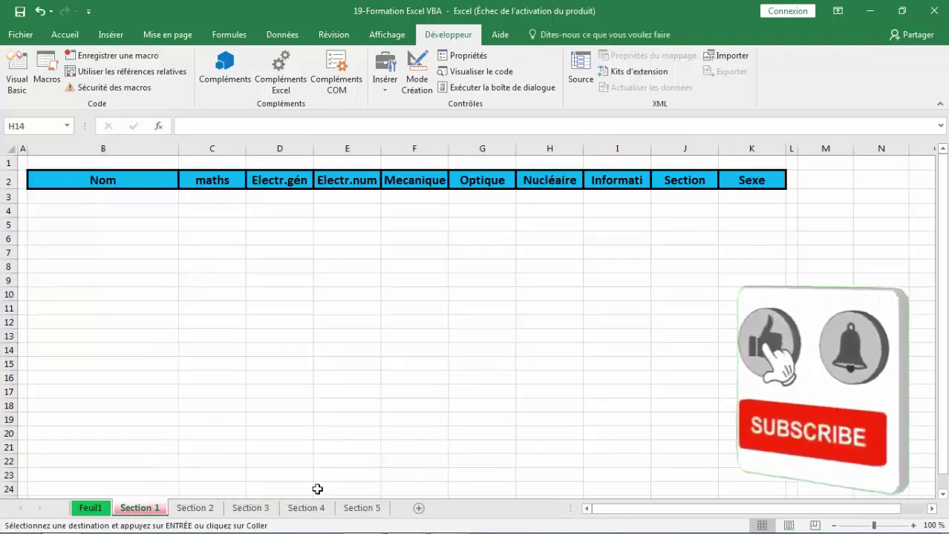
left_click(211, 512)
right_click(211, 512)
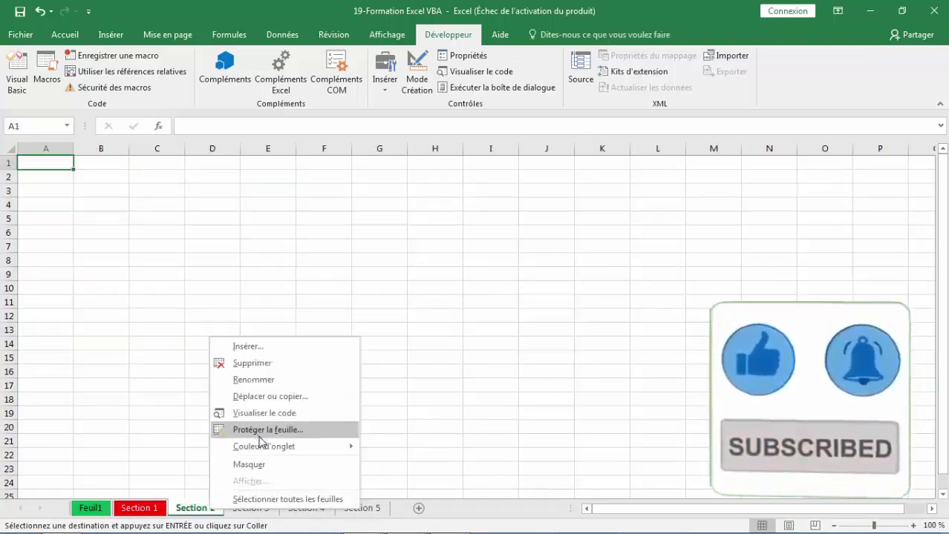
mouse_move(264, 446)
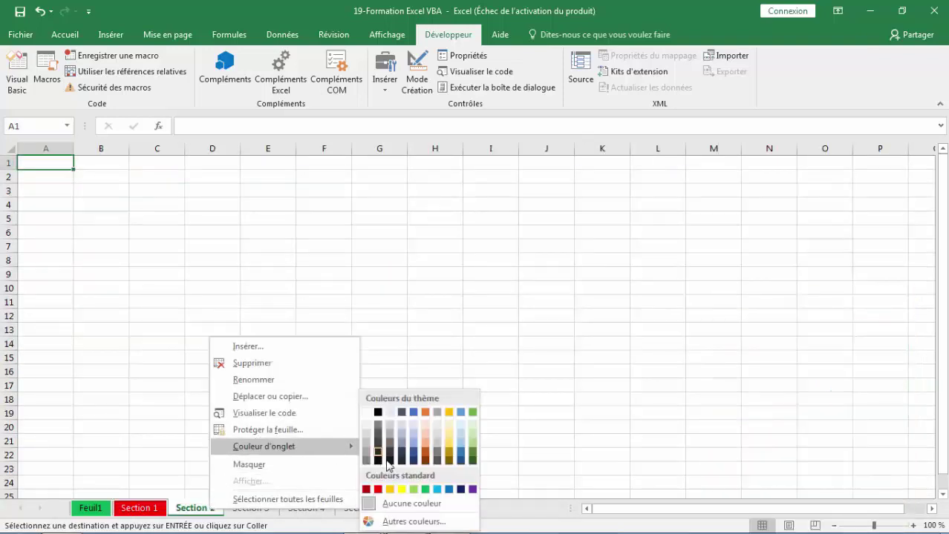
left_click(438, 489)
Step: Colour the Section 3 tab purple, Section 4 yellow and Section 5 red
left_click(248, 509)
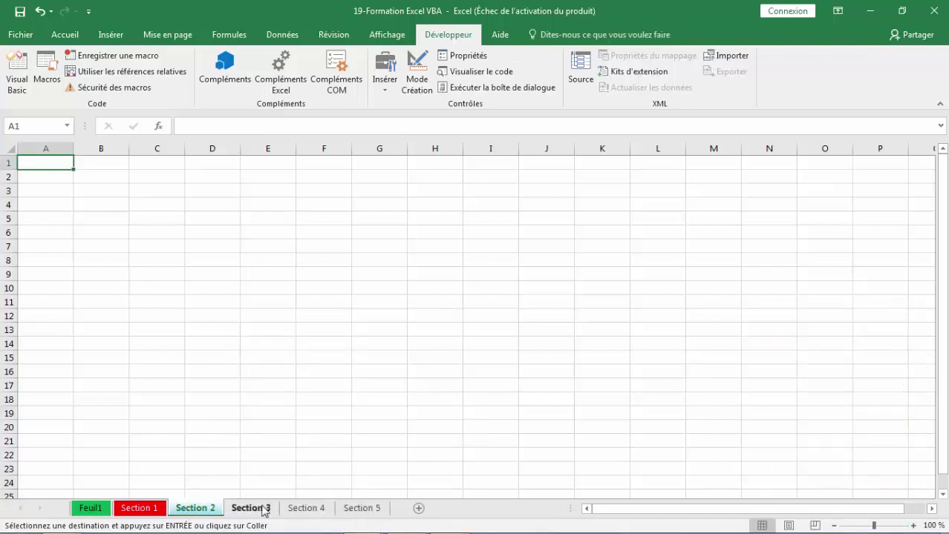
right_click(263, 507)
mouse_move(317, 443)
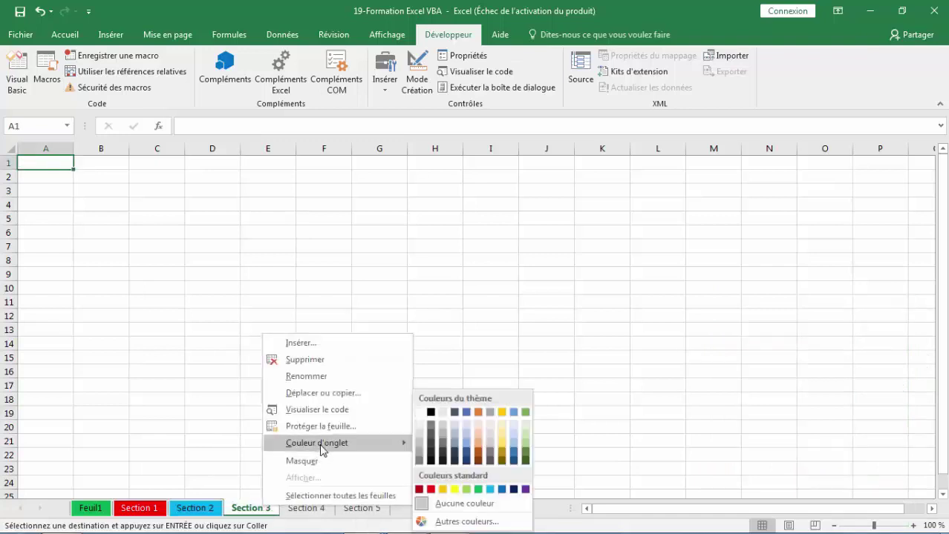
left_click(524, 490)
left_click(324, 514)
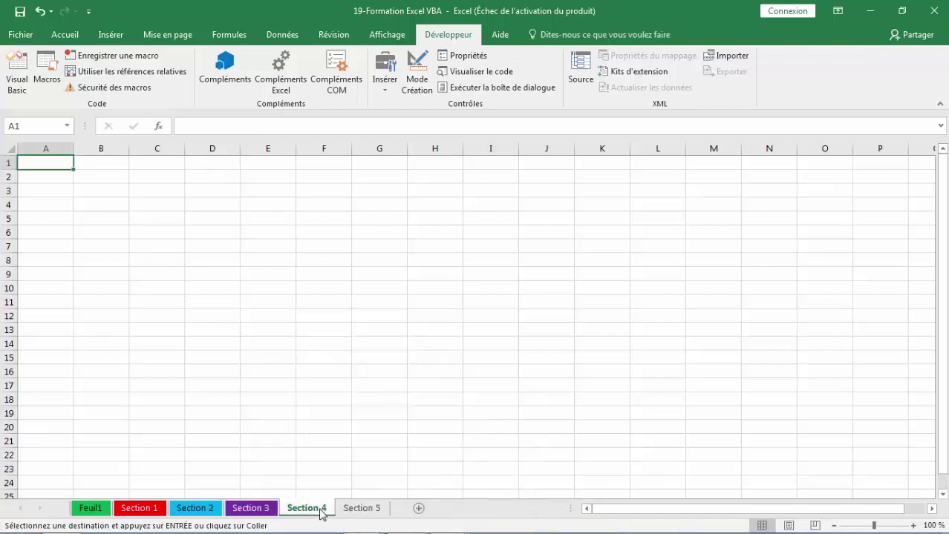
right_click(323, 514)
mouse_move(374, 447)
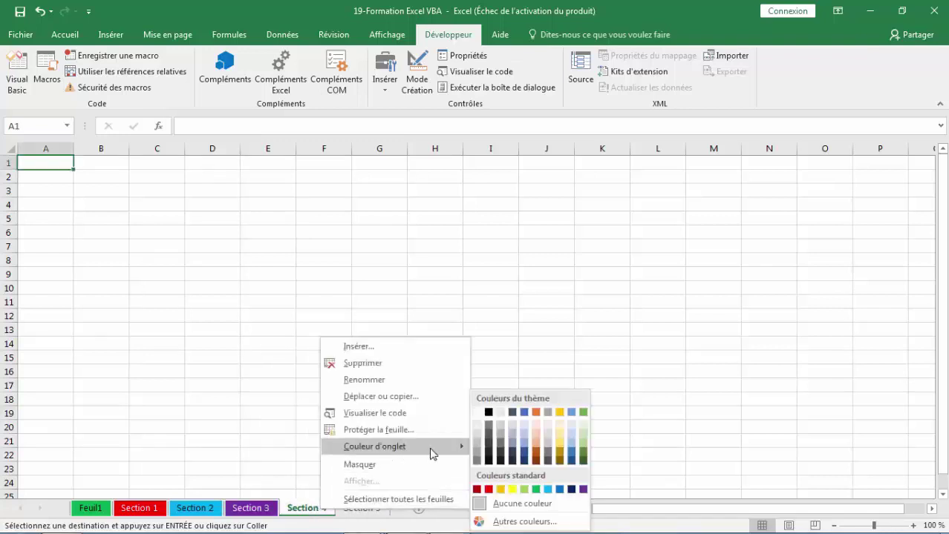
left_click(512, 490)
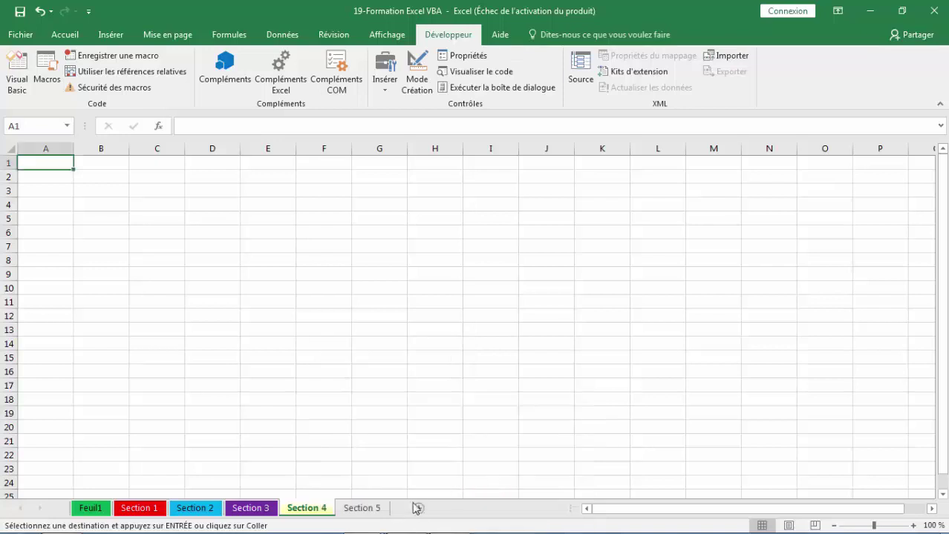
left_click(374, 508)
right_click(373, 508)
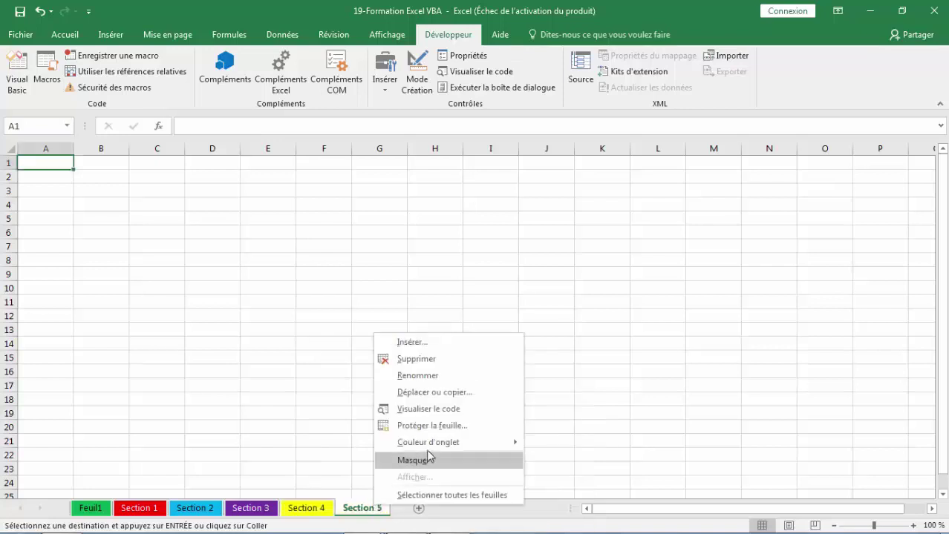
mouse_move(434, 442)
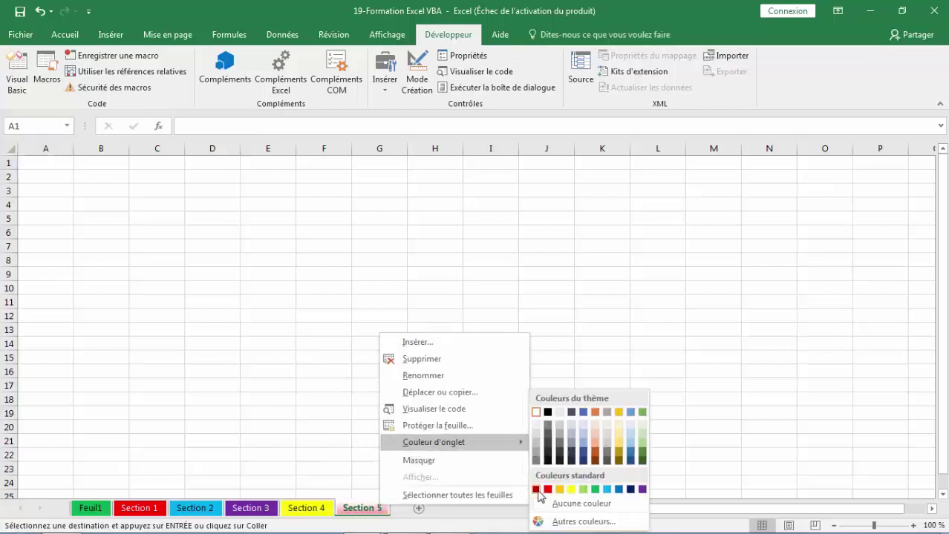
left_click(542, 490)
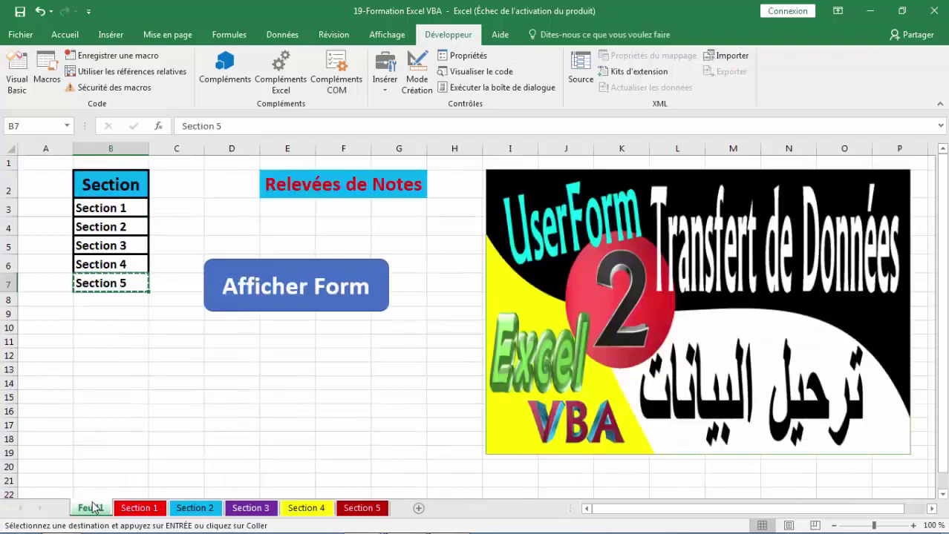
left_click(91, 508)
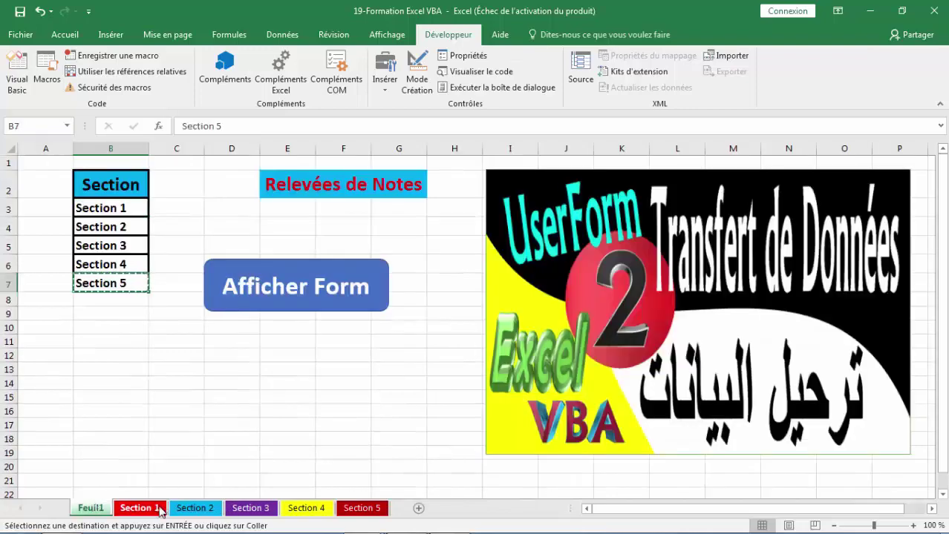
Step: Switch to the Section 1 sheet to show its Nom-to-Sexe header row
left_click(161, 509)
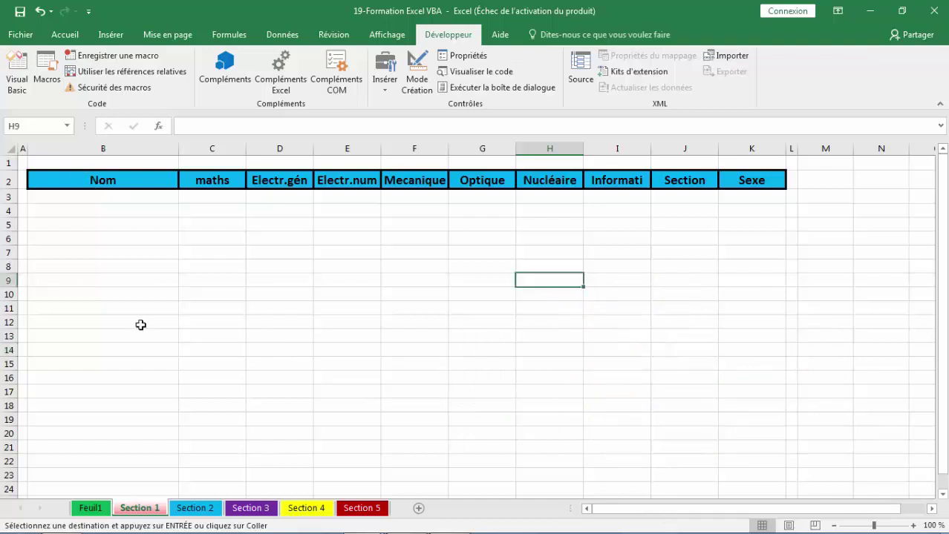
Step: Copy the entire Section 1 sheet
left_click(9, 150)
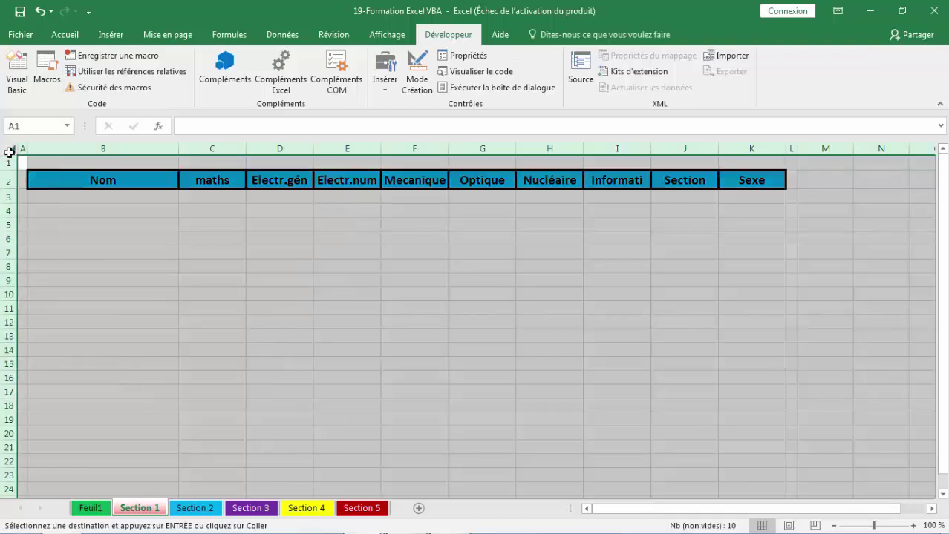
right_click(107, 205)
left_click(144, 231)
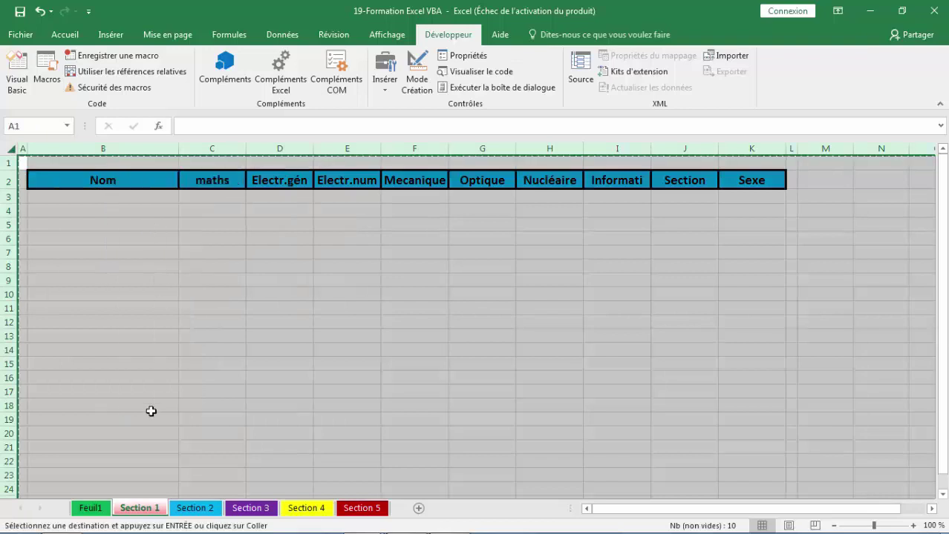
left_click(102, 224)
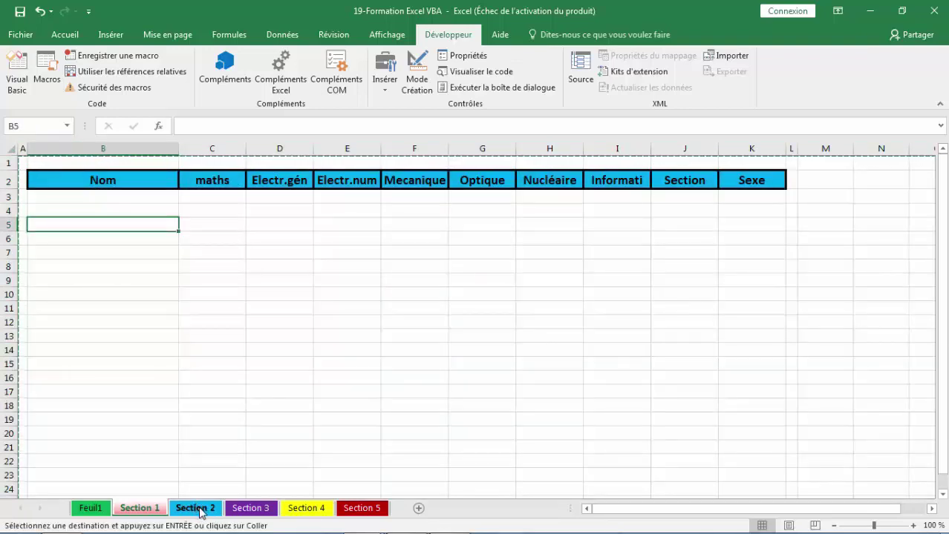
Step: Group Section 2 through Section 5 and paste the header into all of them
left_click(198, 509)
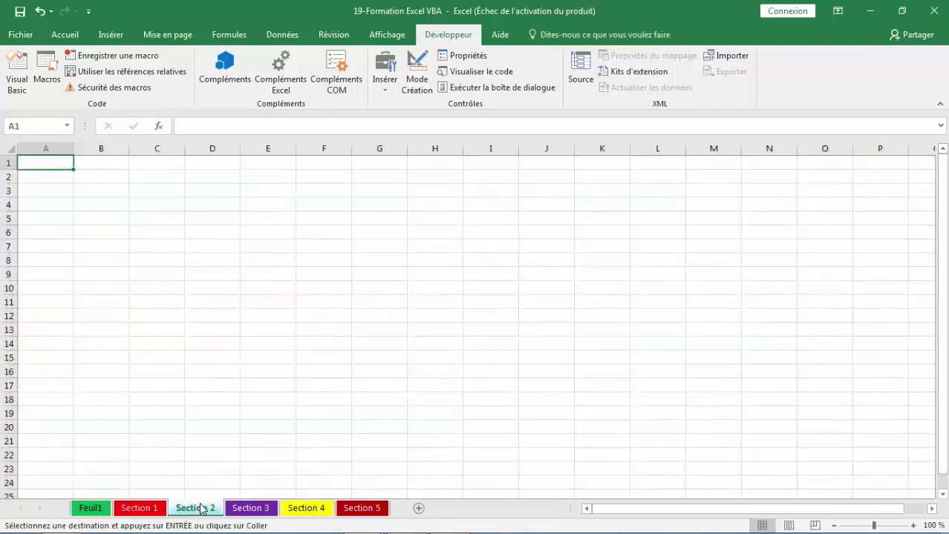
left_click(353, 510, "shift")
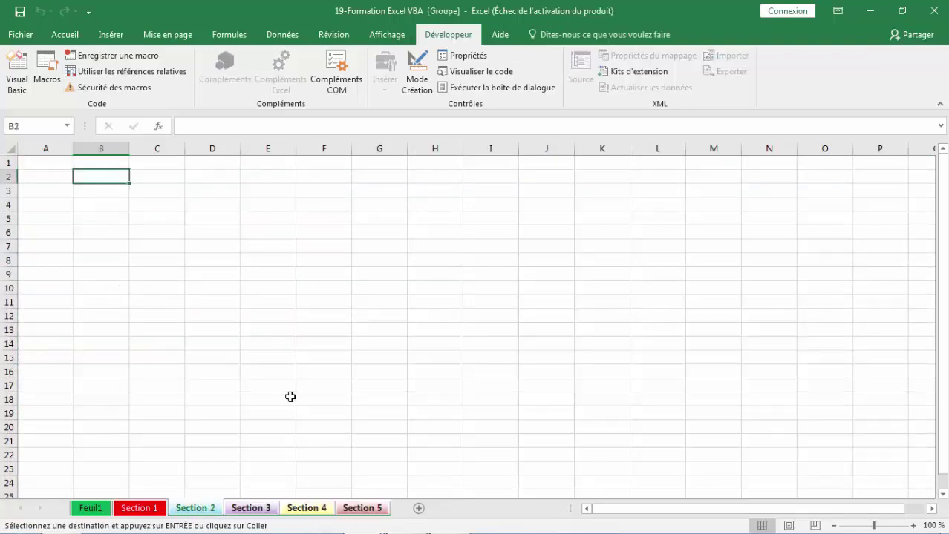
left_click(9, 149)
right_click(54, 176)
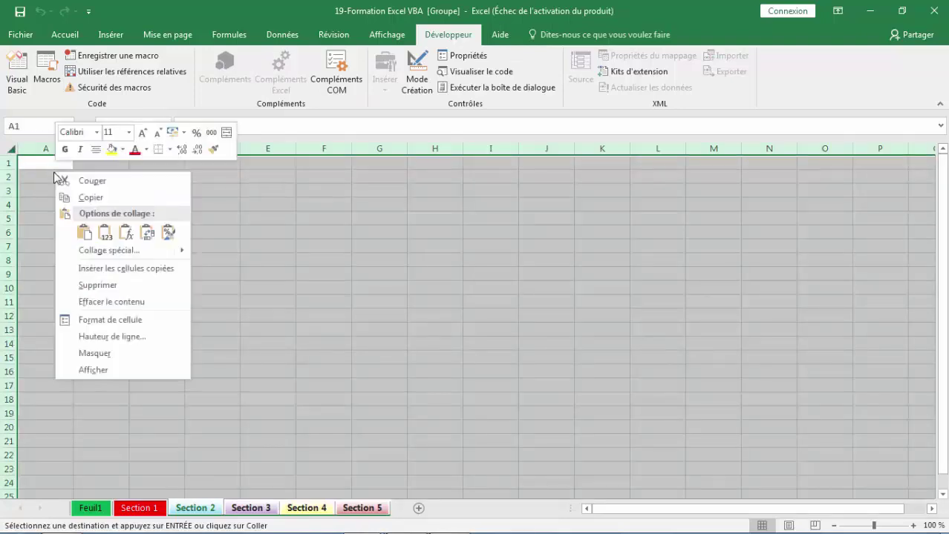
left_click(84, 233)
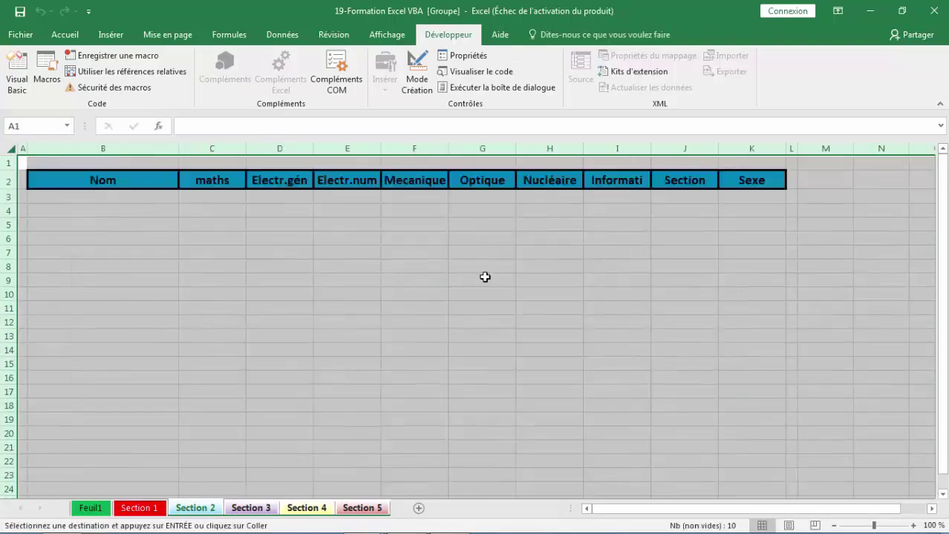
left_click(540, 278)
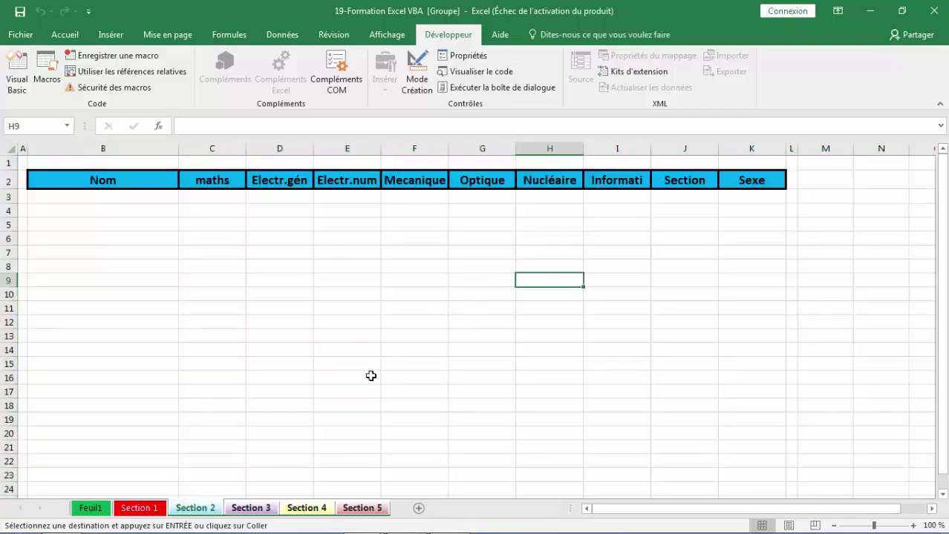
Step: Ungroup the sheets, confirm the header on Sections 2–5, and return to Section 1
left_click(193, 462)
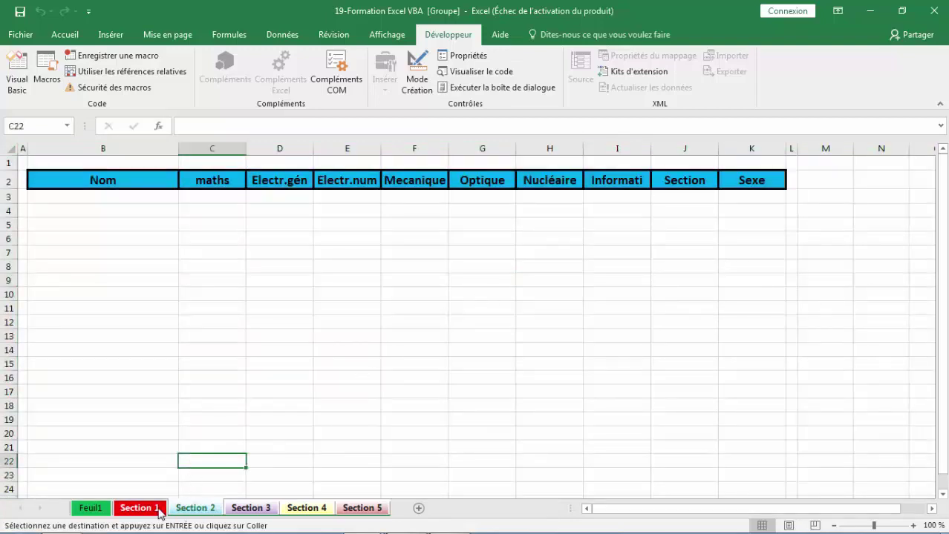
left_click(157, 509)
left_click(186, 511)
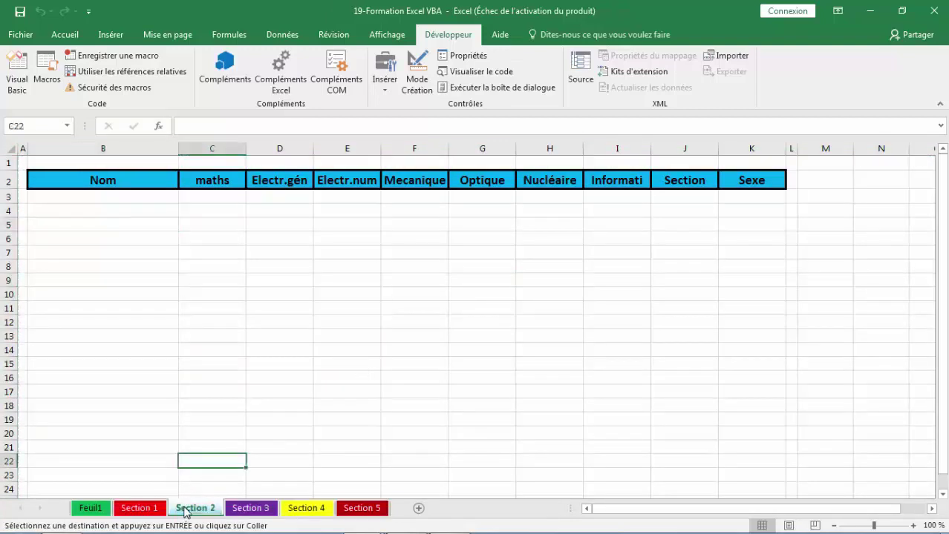
left_click(247, 511)
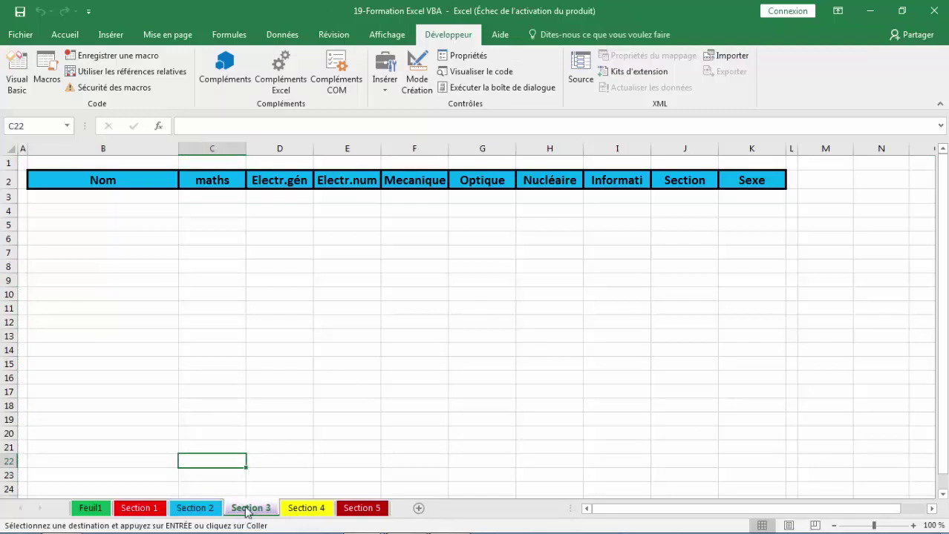
left_click(305, 510)
left_click(363, 508)
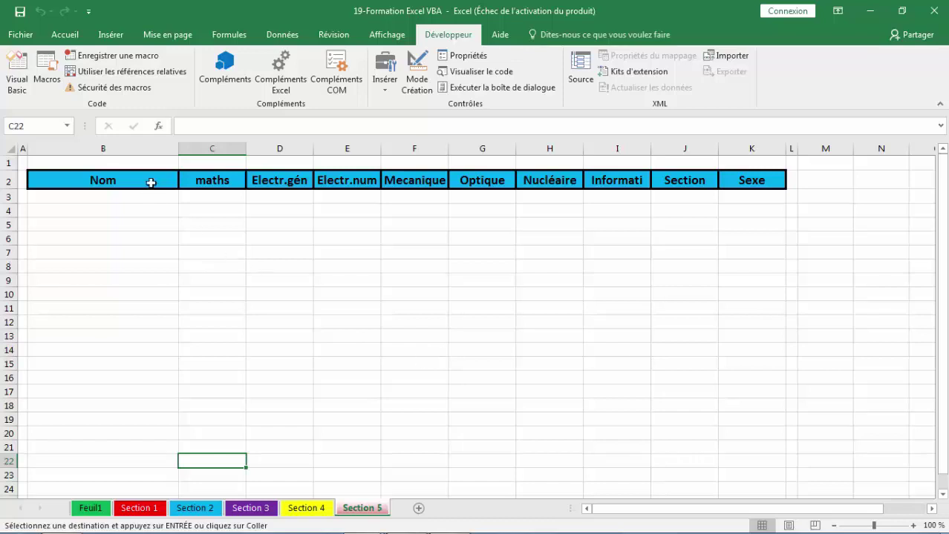
left_click(141, 510)
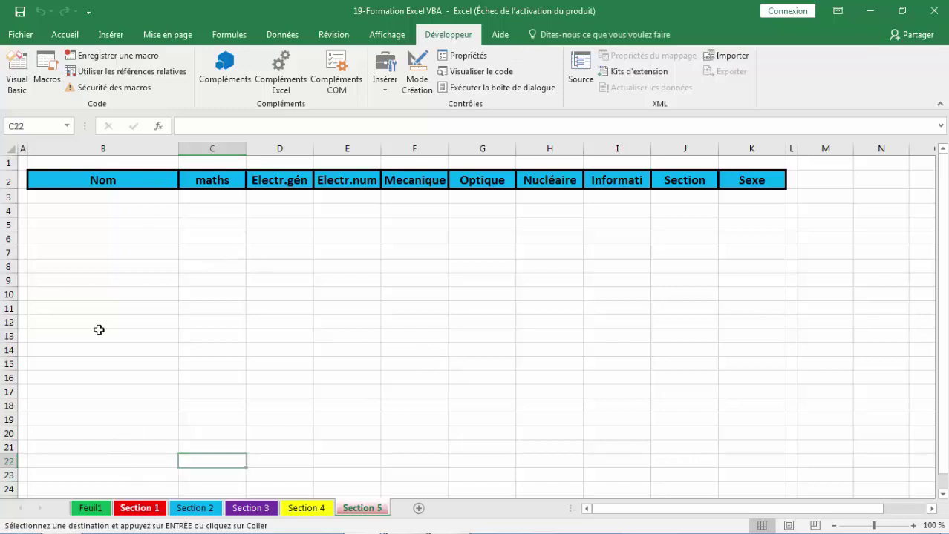
double_click(156, 294)
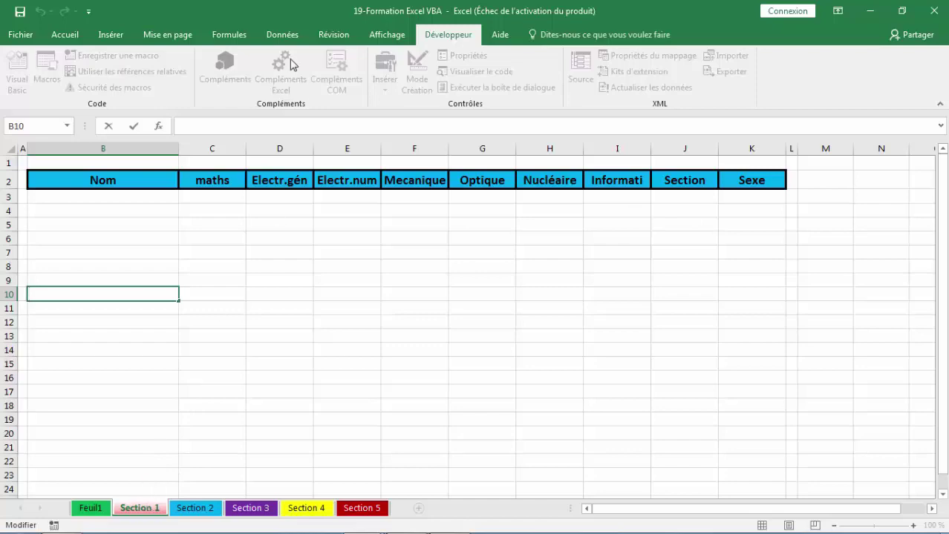
left_click(277, 280)
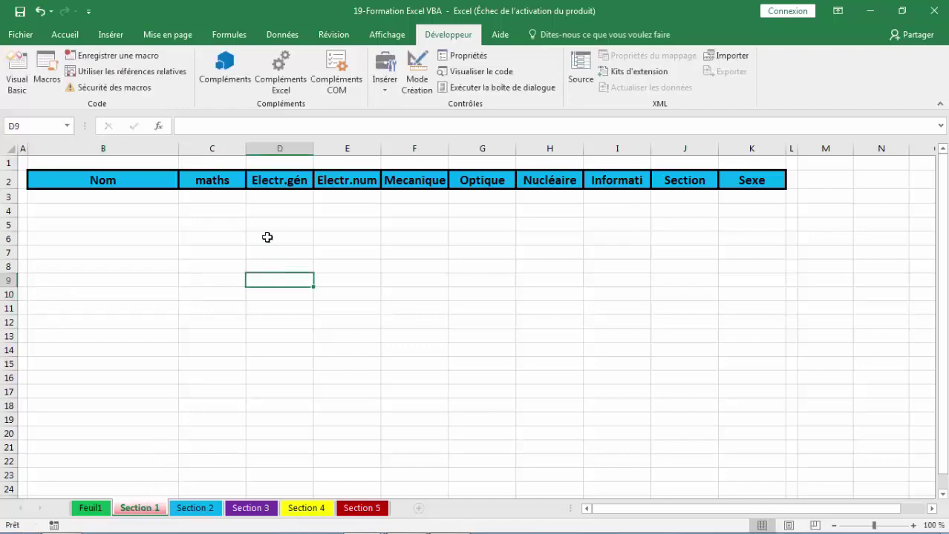
Step: Open the Ajouter button's click code and declare lr, i As Long
left_click(22, 82)
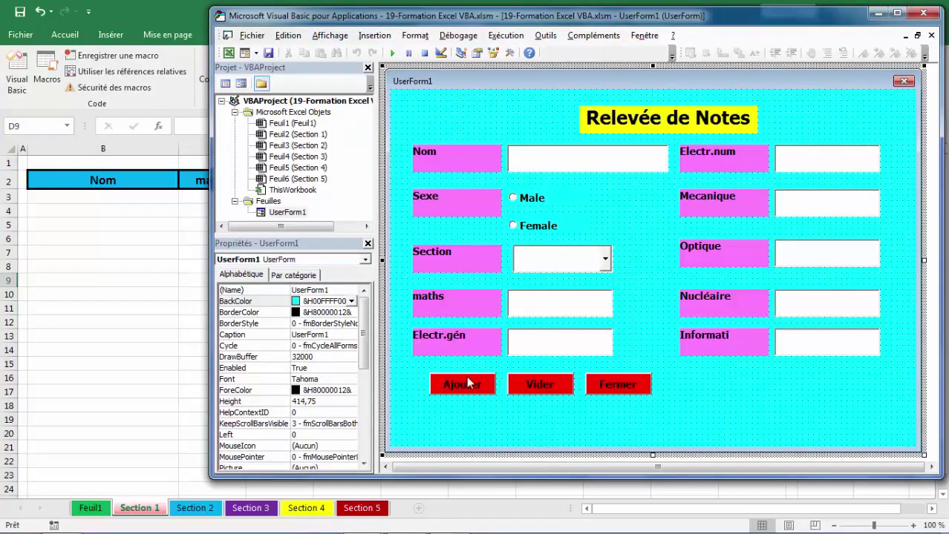
double_click(467, 383)
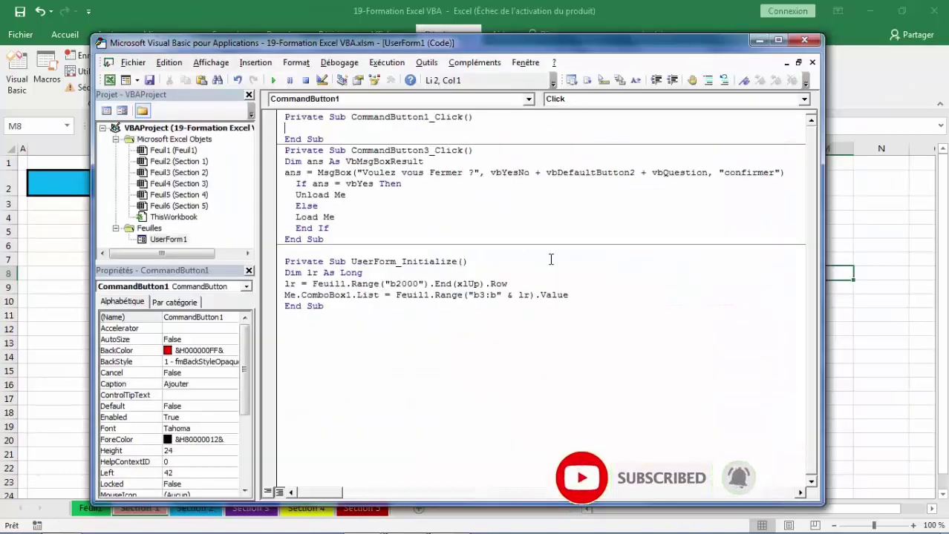
type("dim lr")
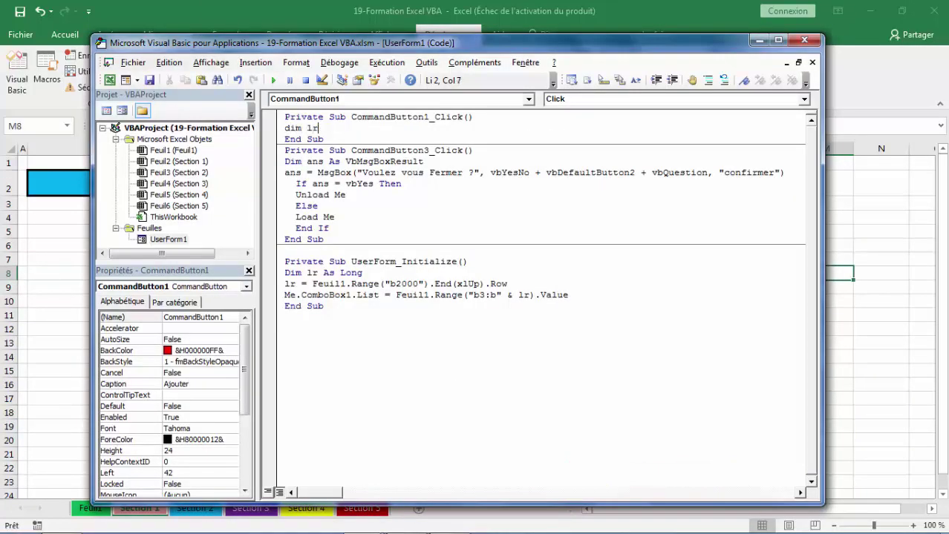
type(" ,")
type("i as ")
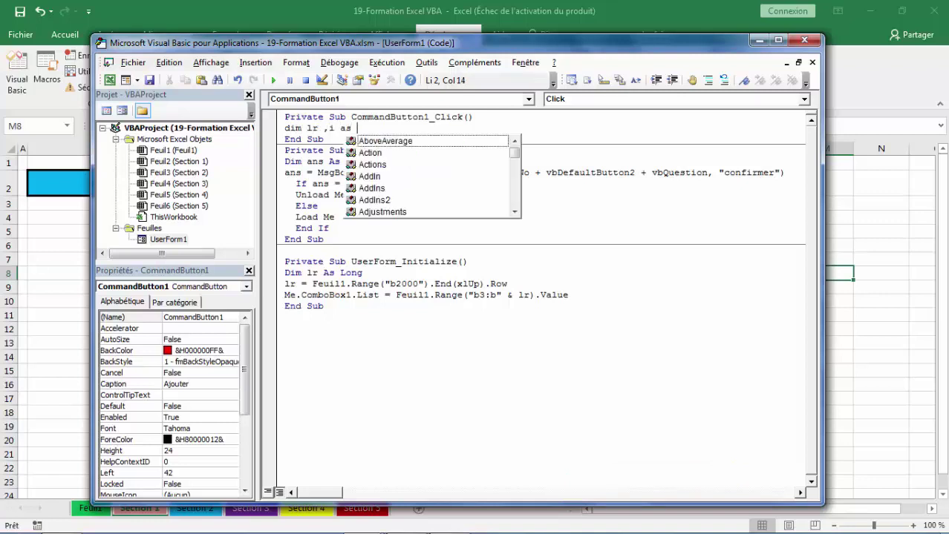
type("lon")
key("Tab")
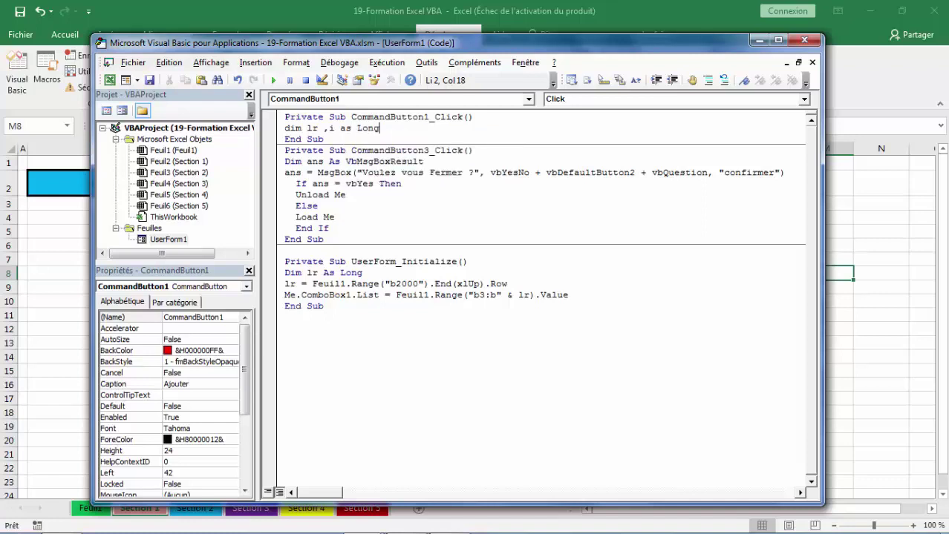
key("Return")
type("d")
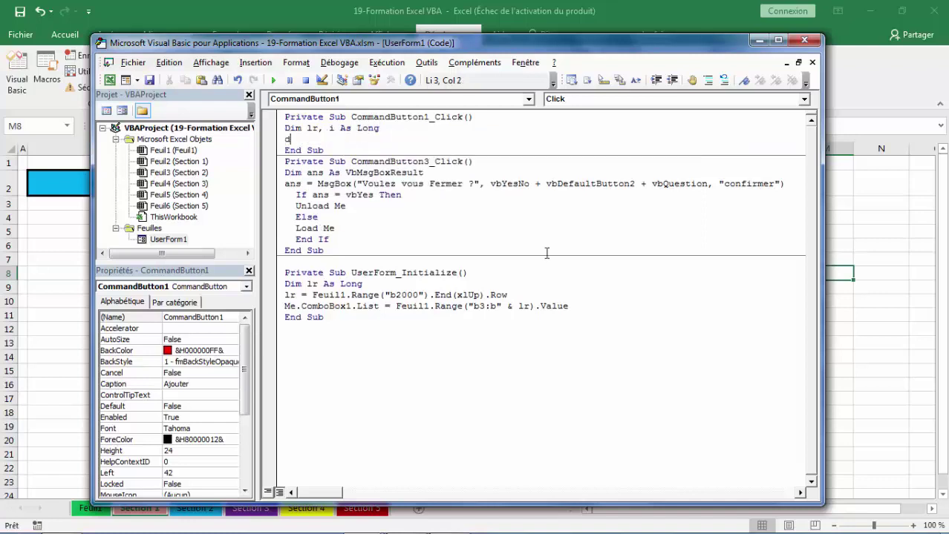
Step: Declare nsh As String and trsh As Worksheet on the following lines
type("im ns")
type("h ")
type("as")
type(" stri")
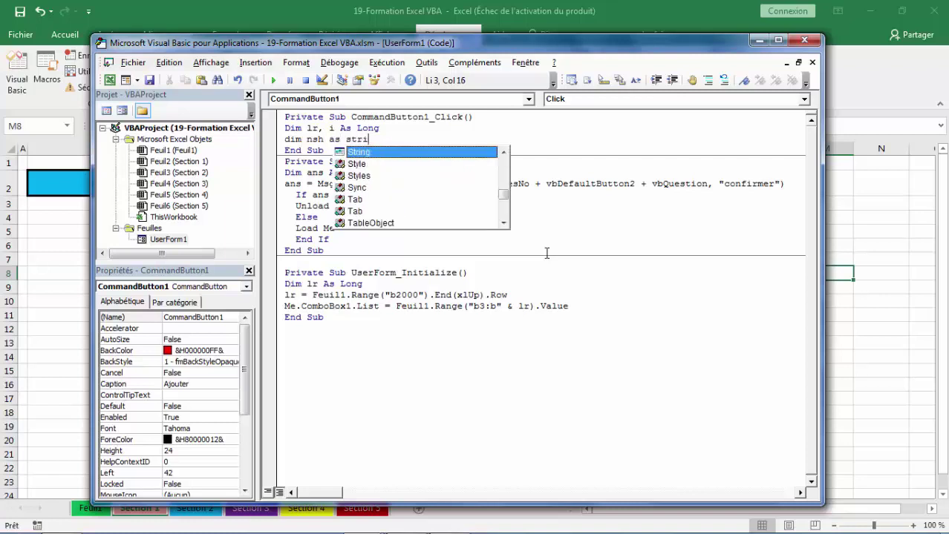
type("ng")
key("Tab")
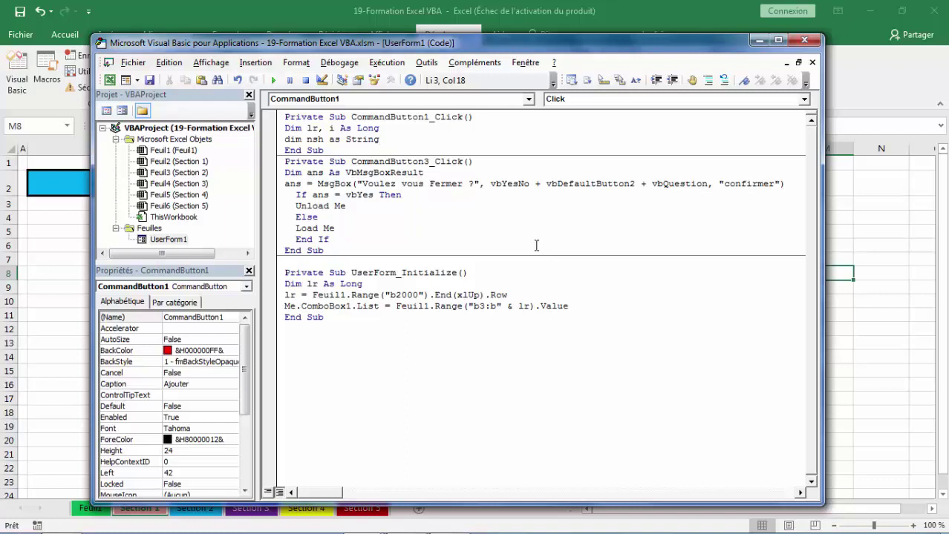
key("Return")
type("dim ")
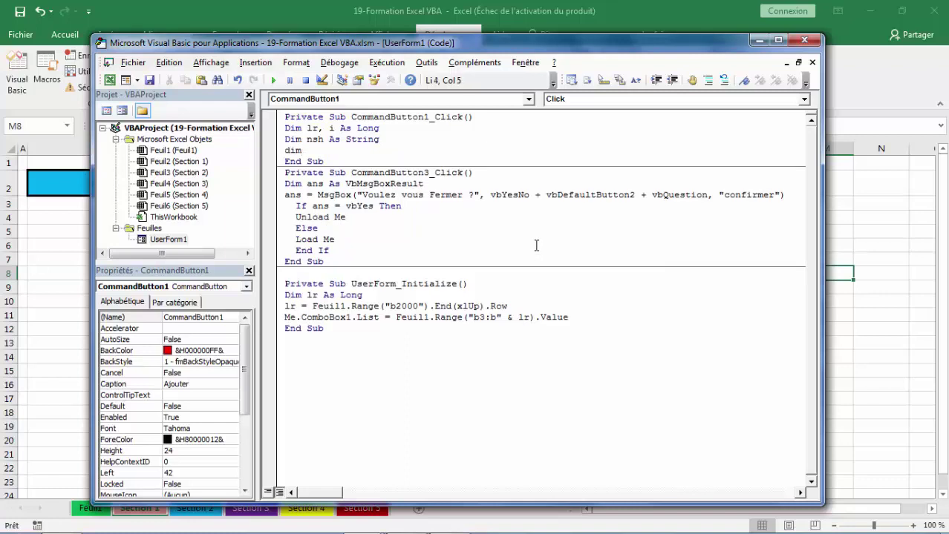
type("trsd")
key("BackSpace")
key("BackSpace")
type("sh")
type(" as ")
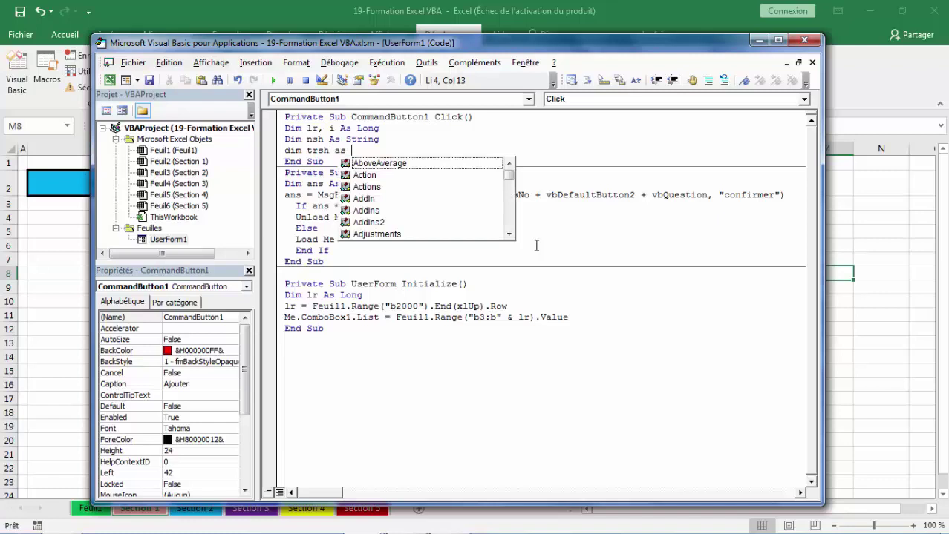
type("work")
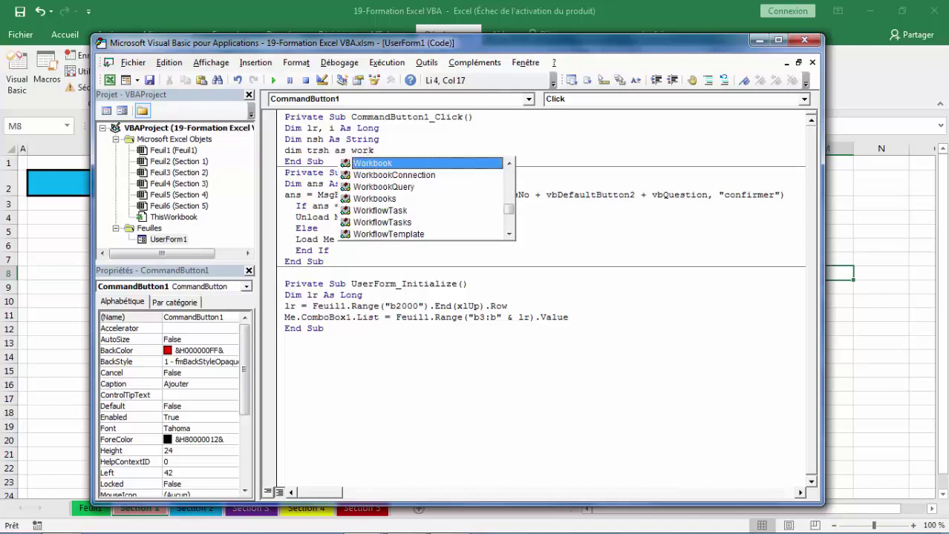
type("s")
key("Tab")
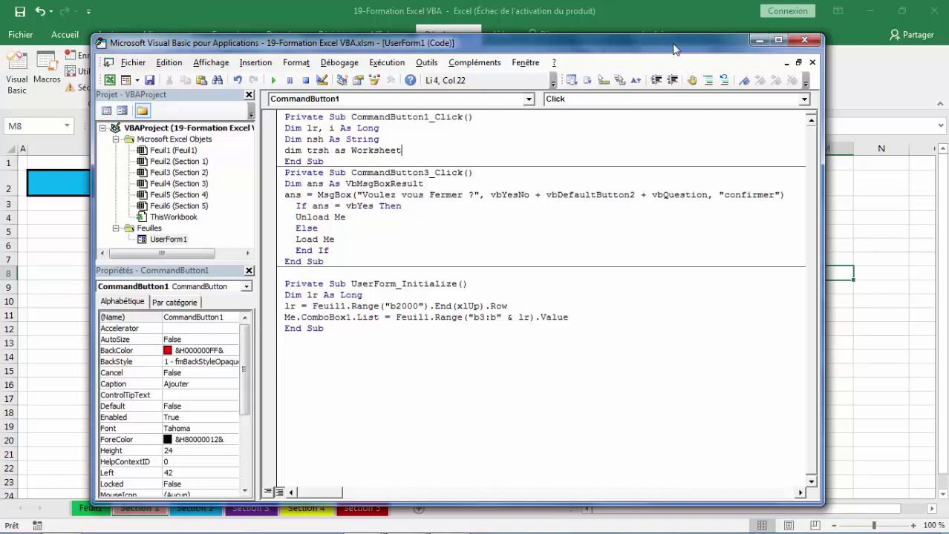
left_click_drag(674, 49, 675, 37)
key("Return")
Step: Add the line nsh = ComboBox1.Value
type("sh")
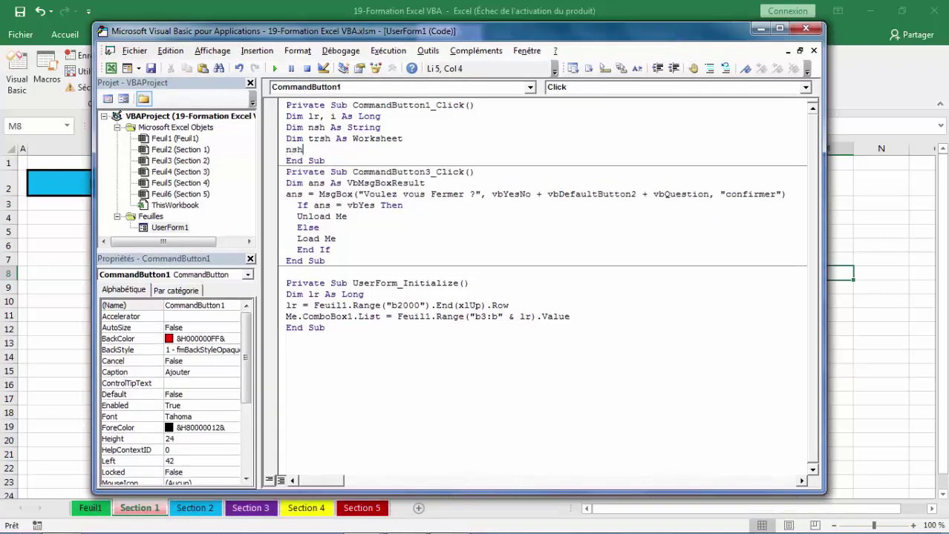
type("=com")
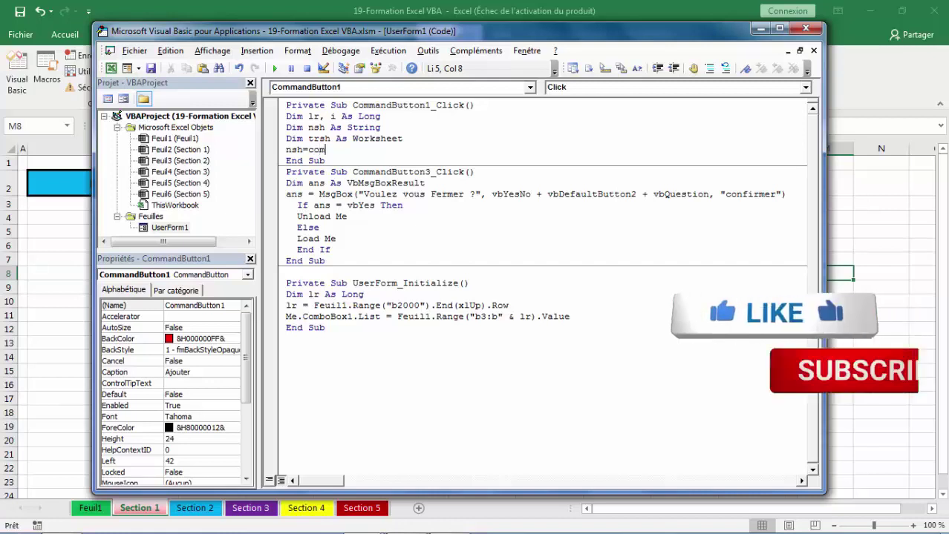
type("bob")
key("ctrl+space")
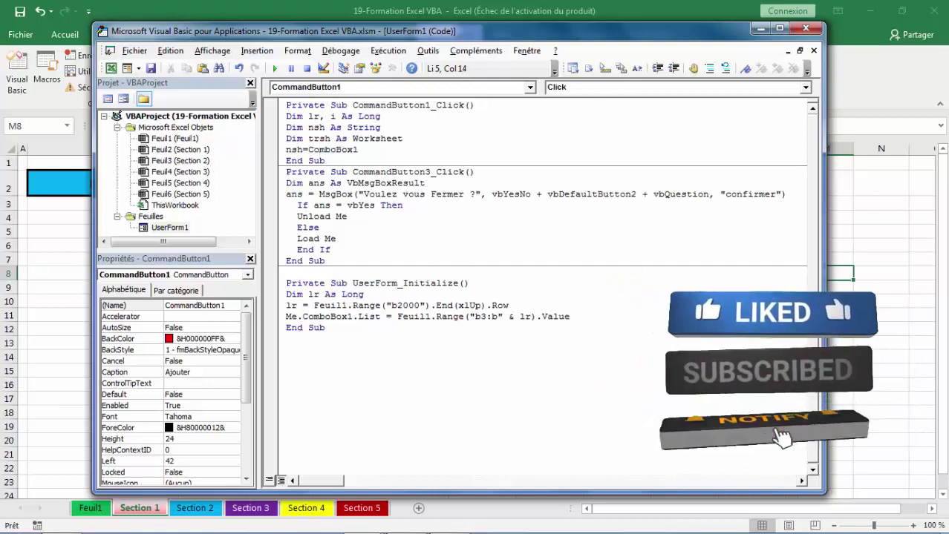
type(".va")
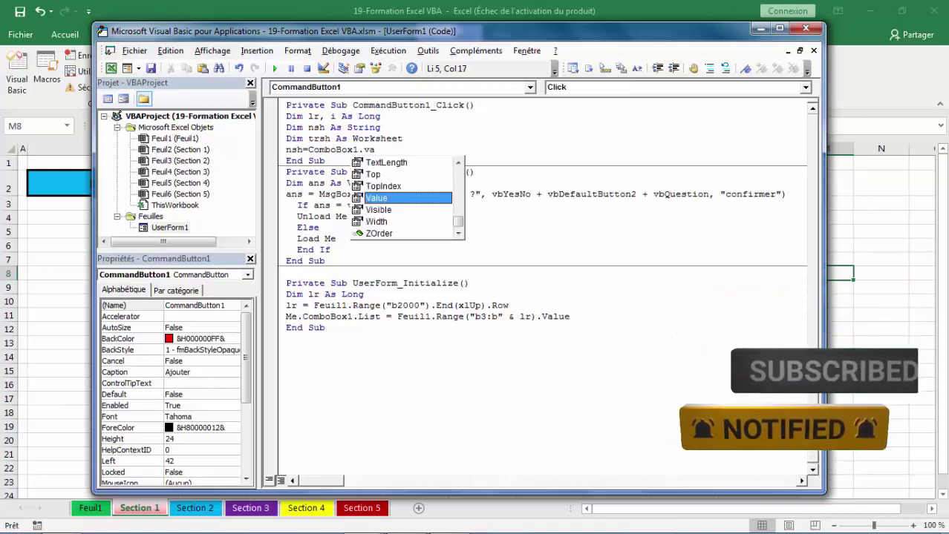
key("Tab")
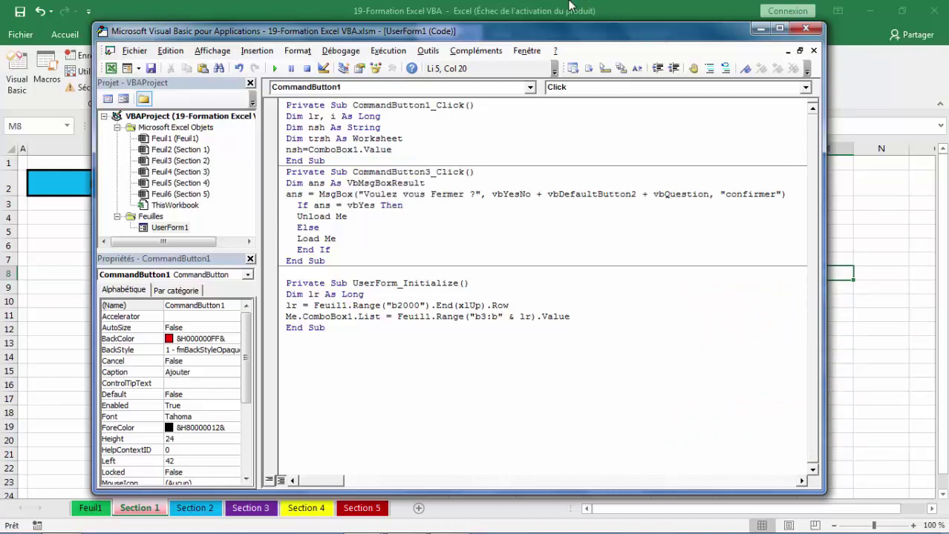
key("Return")
Step: Add the line Set trsh = ThisWorkbook.Sheets(nsh)
type("set ")
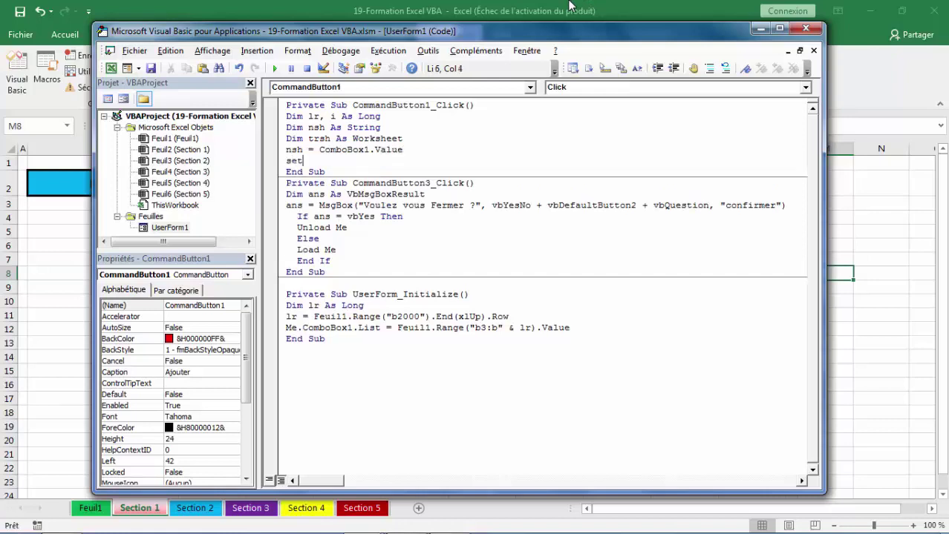
type("trsh")
type("=t")
type("hi")
key("ctrl+space")
key("Tab")
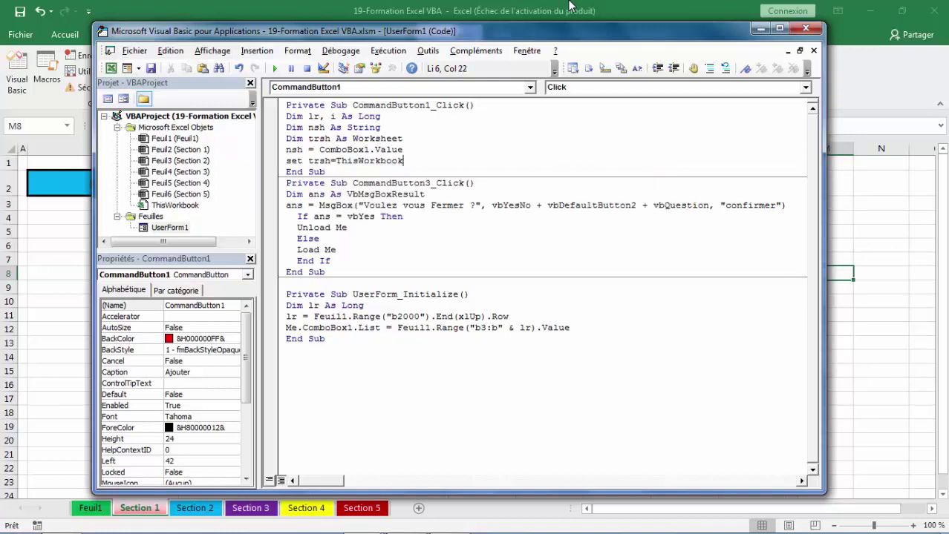
type(".")
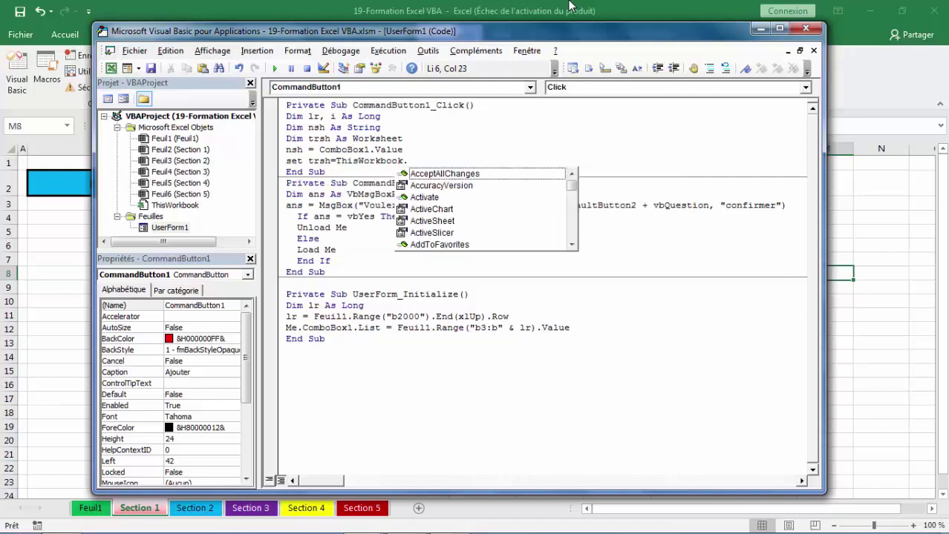
type("sh")
type("e")
key("Tab")
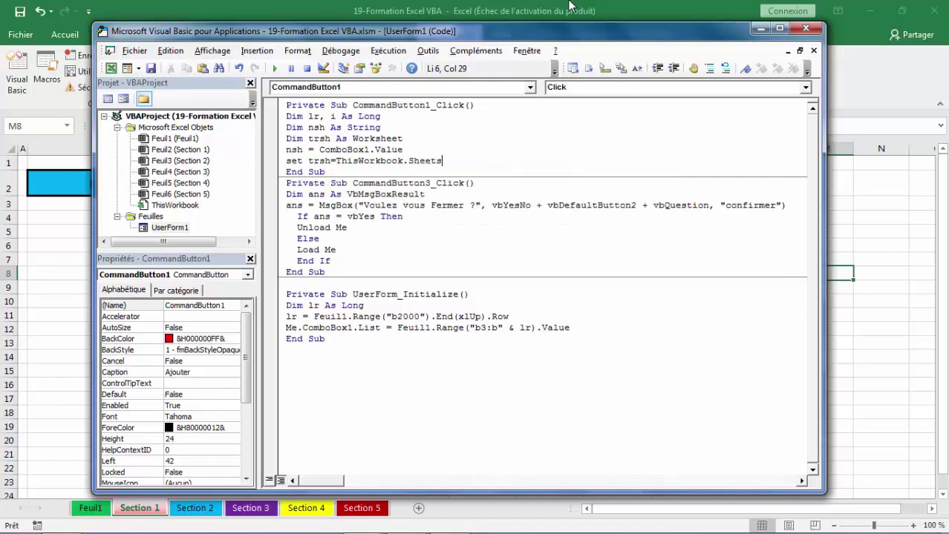
type("(nsh")
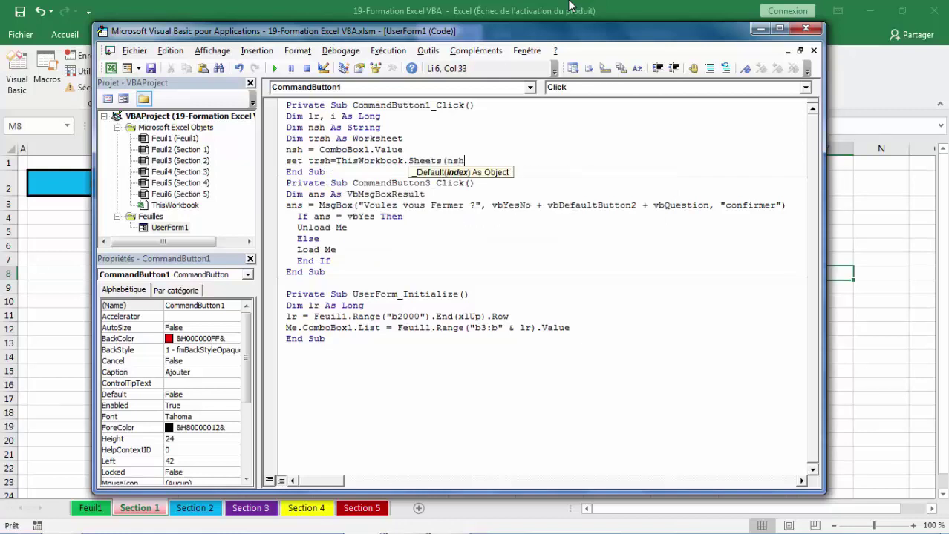
type(")")
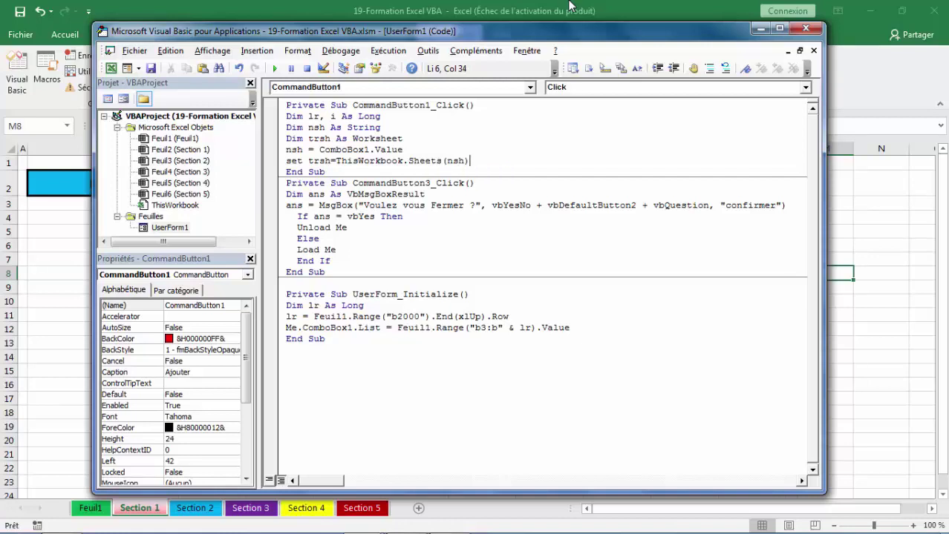
key("Return")
type("l")
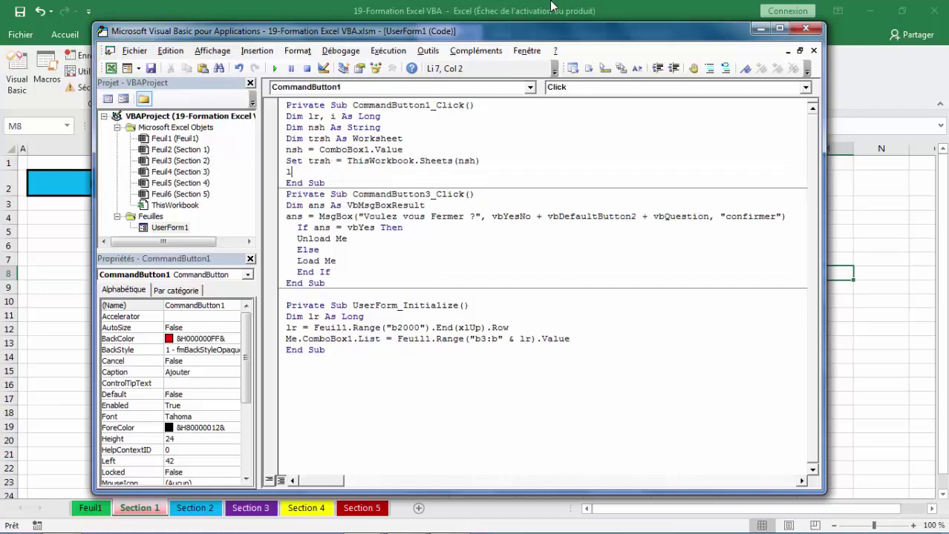
Step: Write lr = trsh.Range("b2000").End(xlUp).Row to get column B's last used row
type("r")
type("=trsh")
type(".ra")
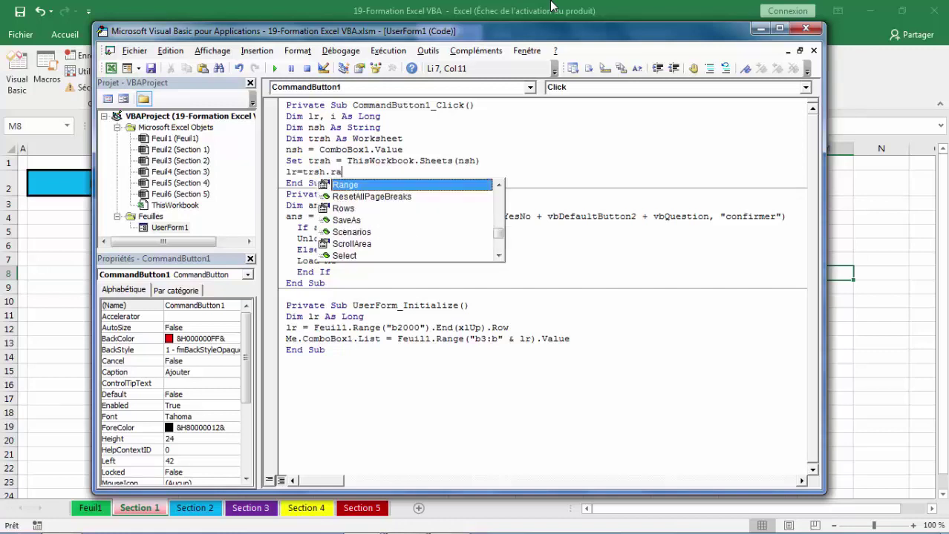
key("Tab")
type("(")
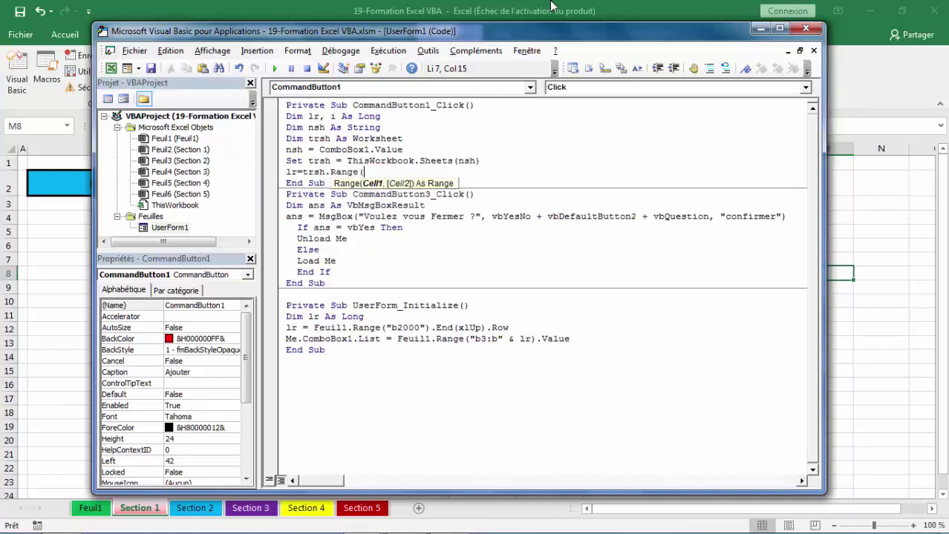
type("b2")
type("000")
type("\"")
key("Left")
key("Left")
key("Left")
type("\"")
key("Right")
key("Right")
key("Right")
key("Right")
key("Right")
key("Right")
type(").")
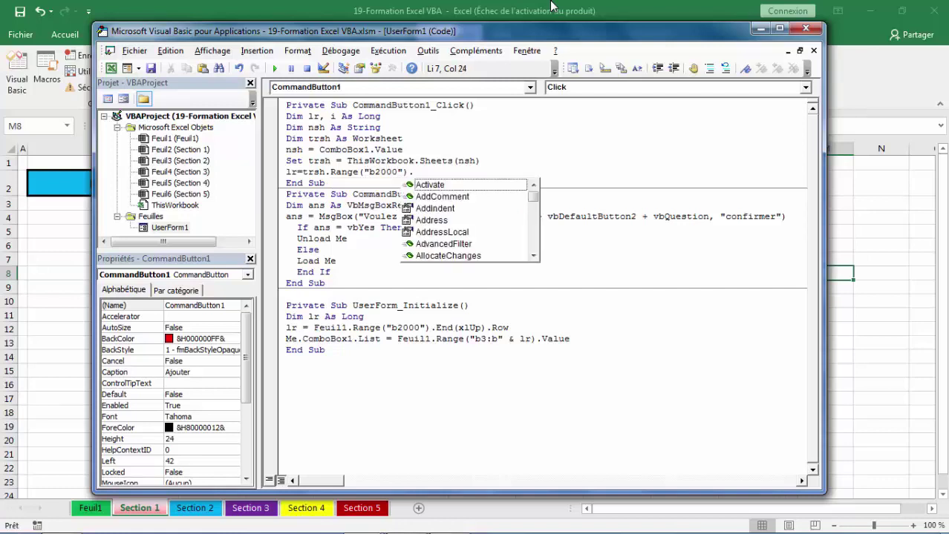
type("end")
key("Tab")
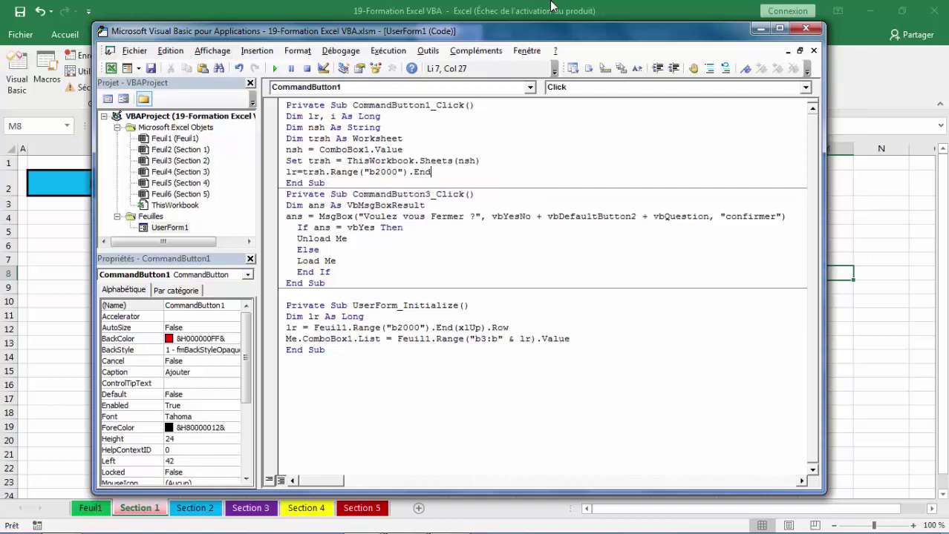
type("(")
key("Down")
key("Down")
key("Down")
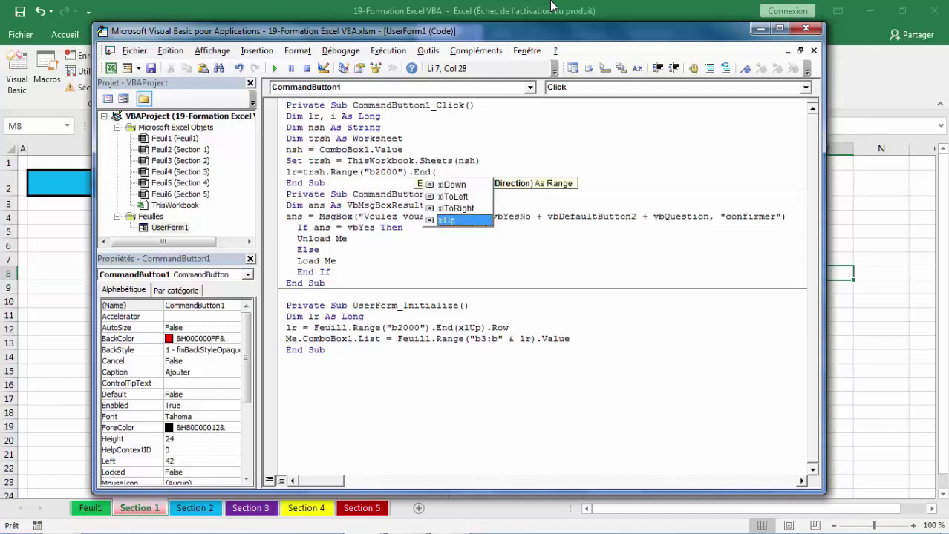
key("Tab")
type(").")
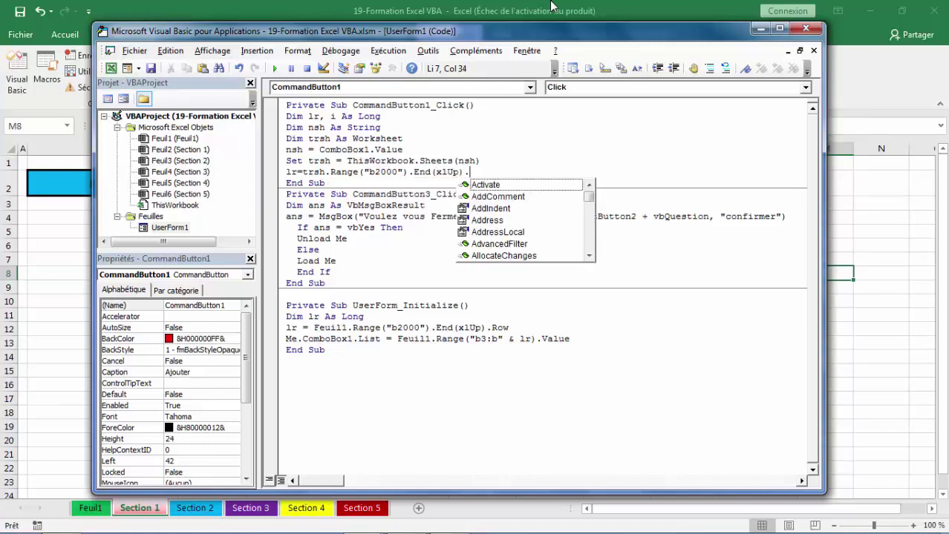
type("ro")
key("Tab")
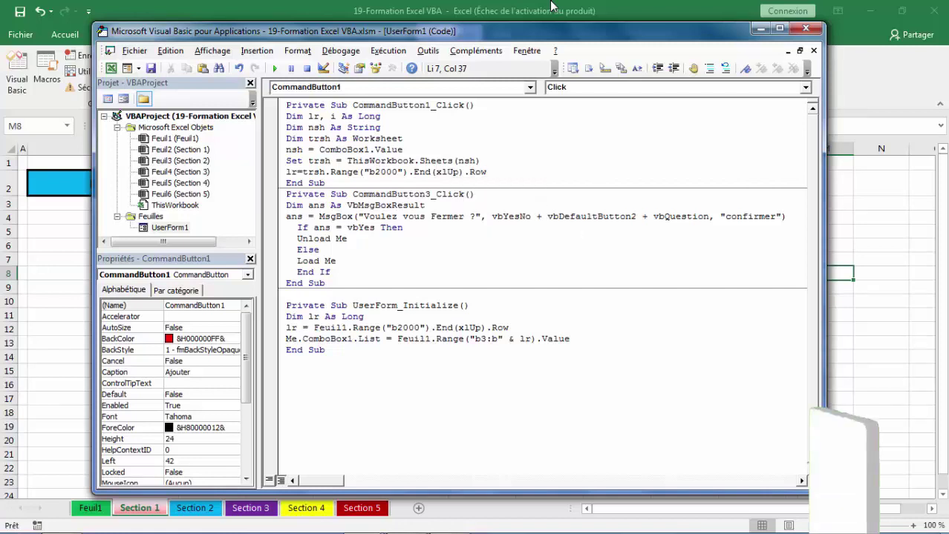
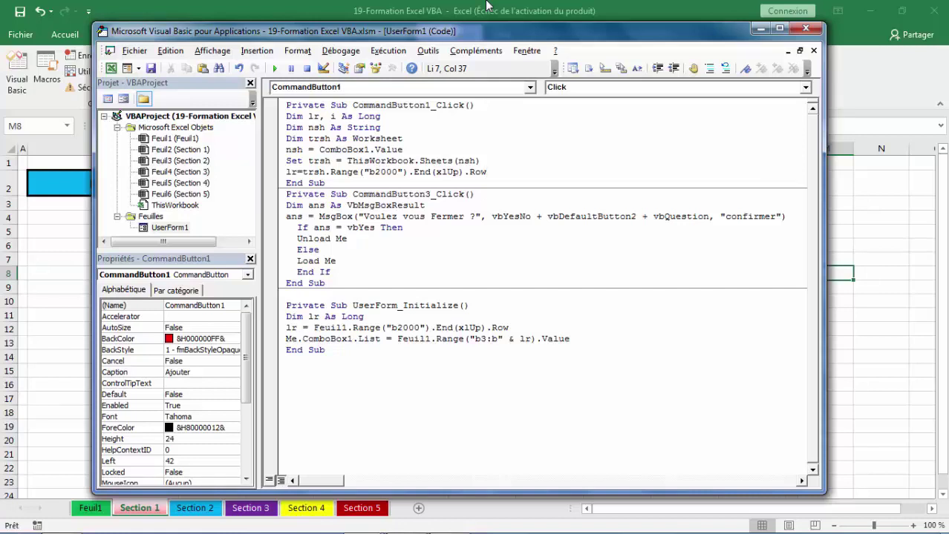
Step: Add a 'For i = 1 To 8' loop line directly below the lr last-row calculation
key("Return")
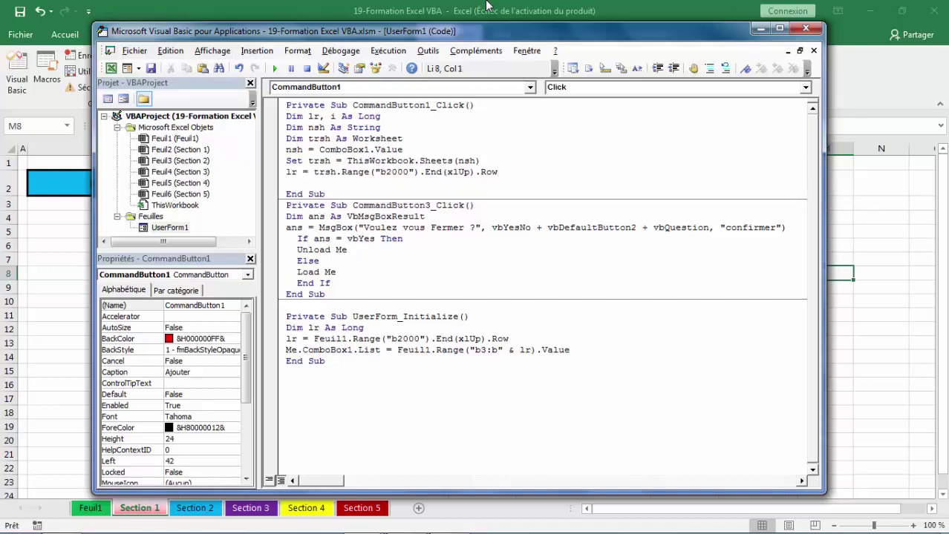
type("fo")
type("r i")
type("=1 t")
type("o 8")
Step: Close the loop with Next and start the body line trsh.Cells(lr+1,i+1).Value= inside it
key("Return")
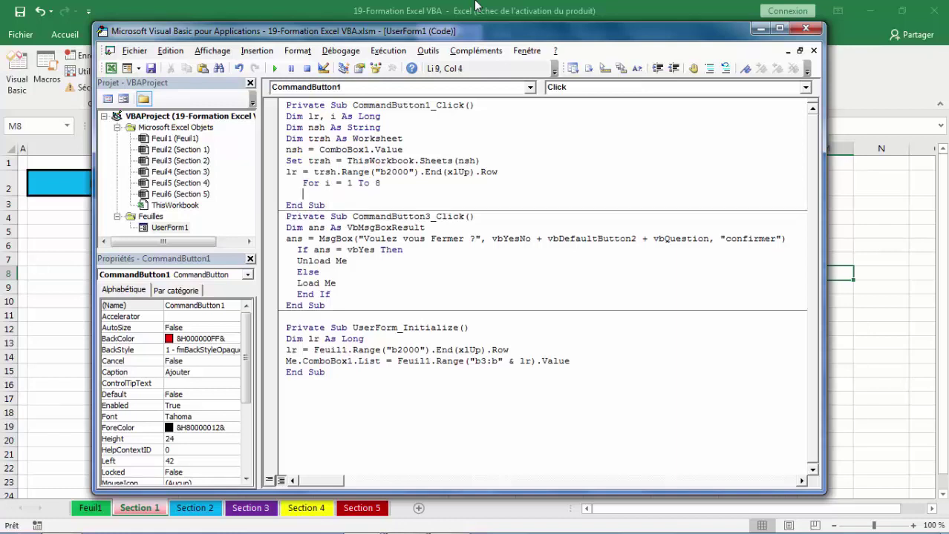
type("nex")
type("t")
left_click(420, 186)
key("Return")
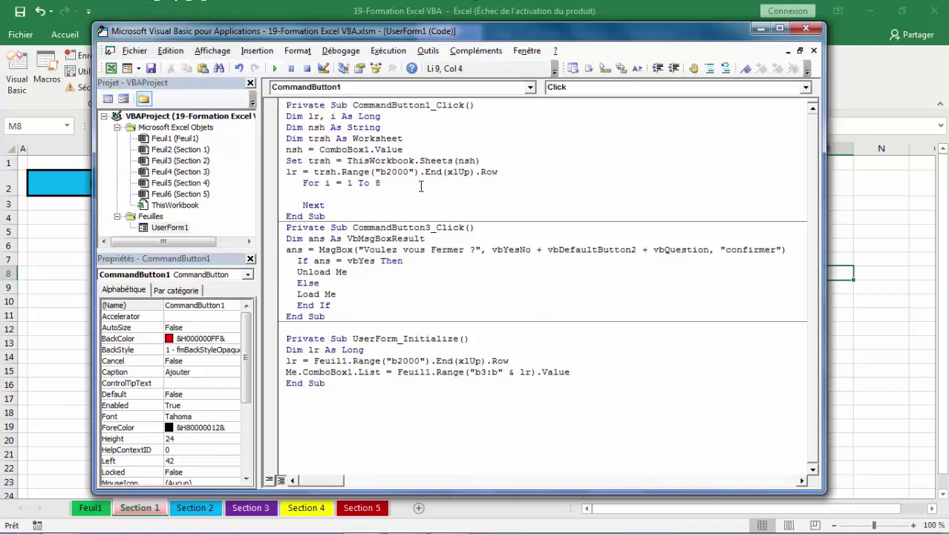
type("trsh")
type(".ce")
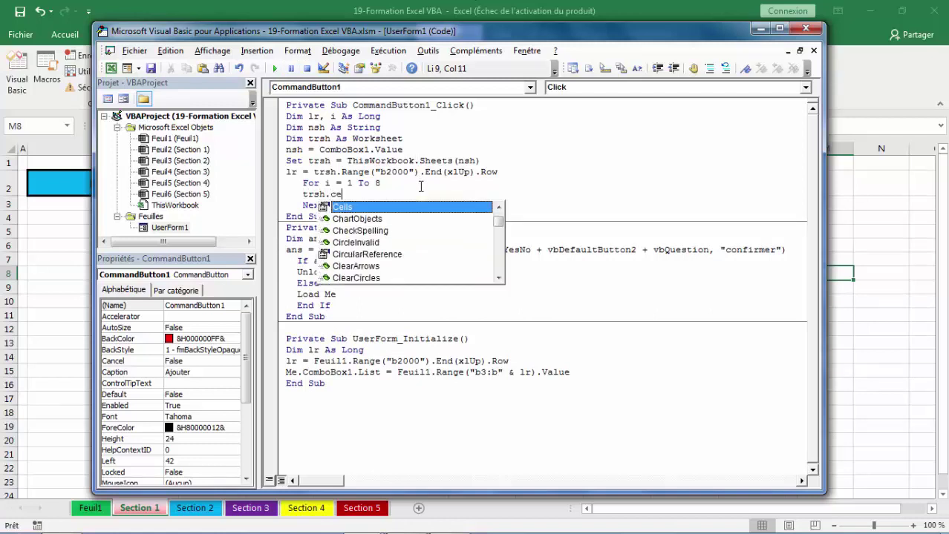
key("Tab")
type("(")
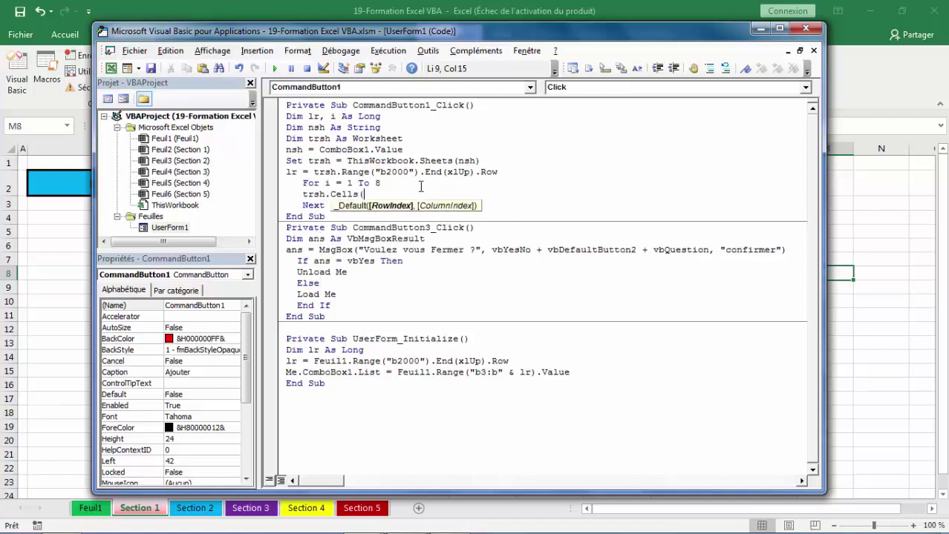
type("1")
type("r")
type("+")
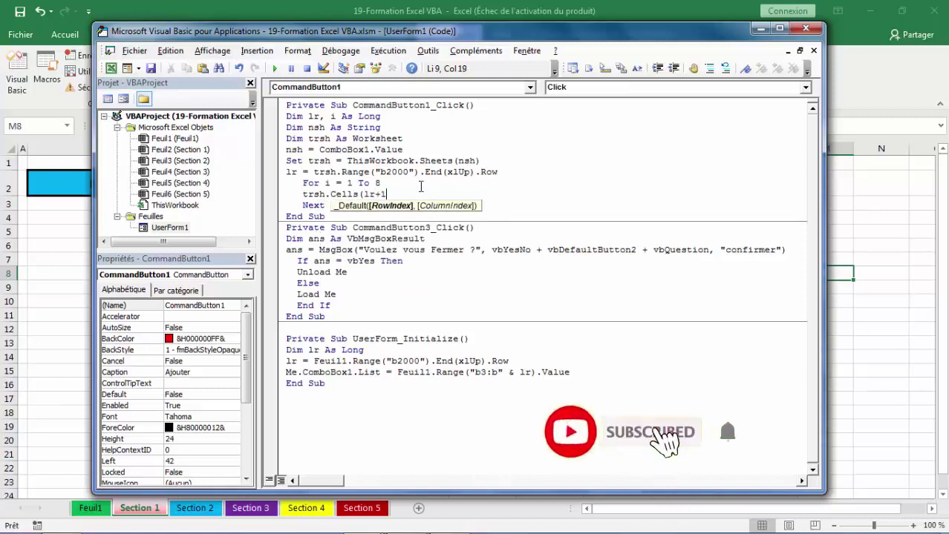
type("1,")
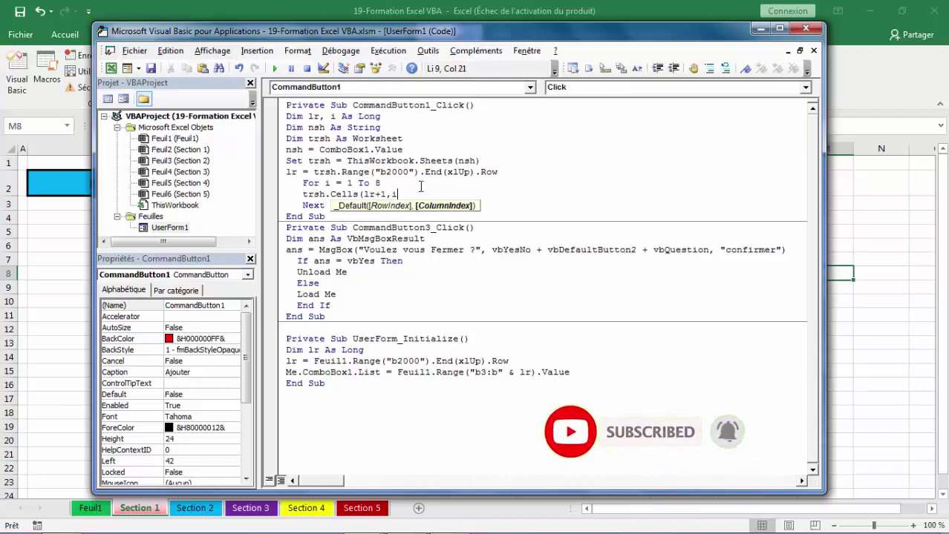
type("i+1")
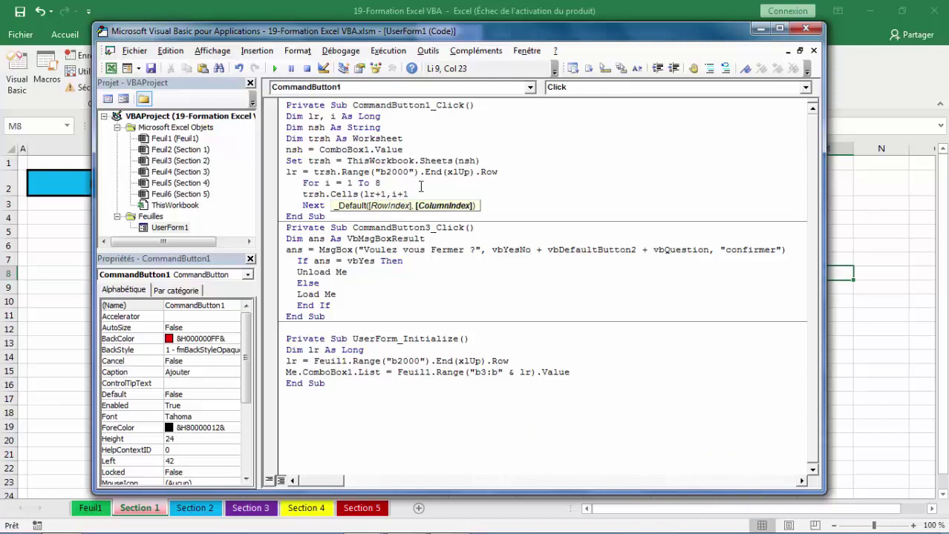
type(").Val")
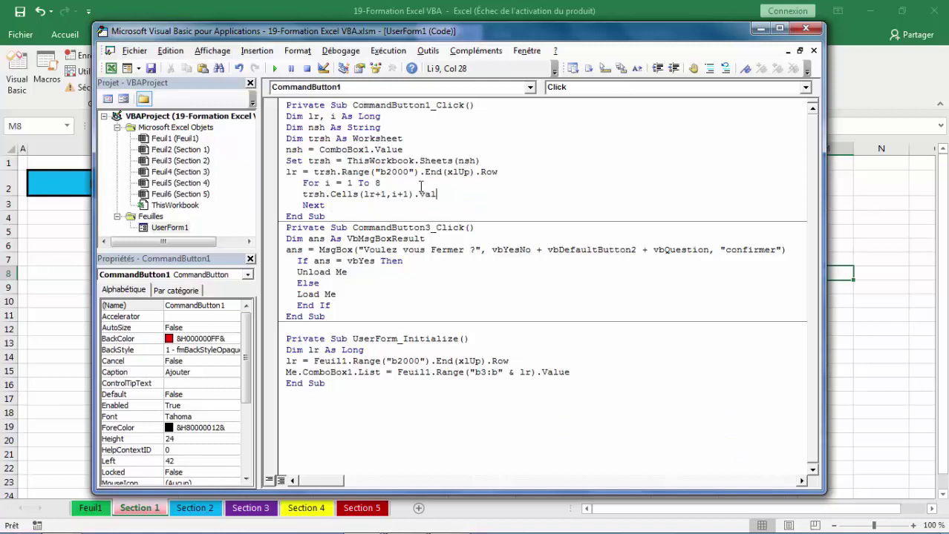
type("ue")
type("=")
Step: Complete the loop body with = Controls("textbox" & i).Value and add a blank line after Next
left_click_drag(459, 34, 470, 71)
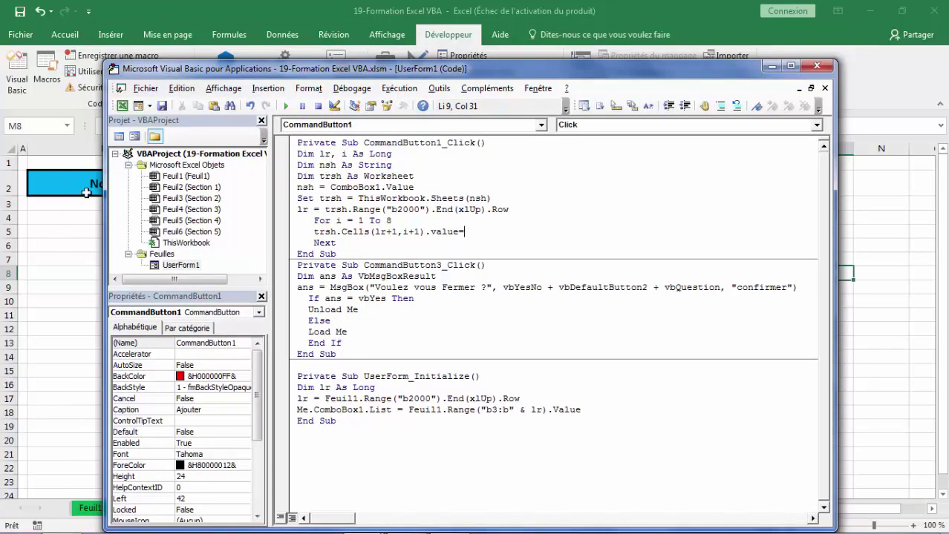
left_click_drag(500, 71, 510, 36)
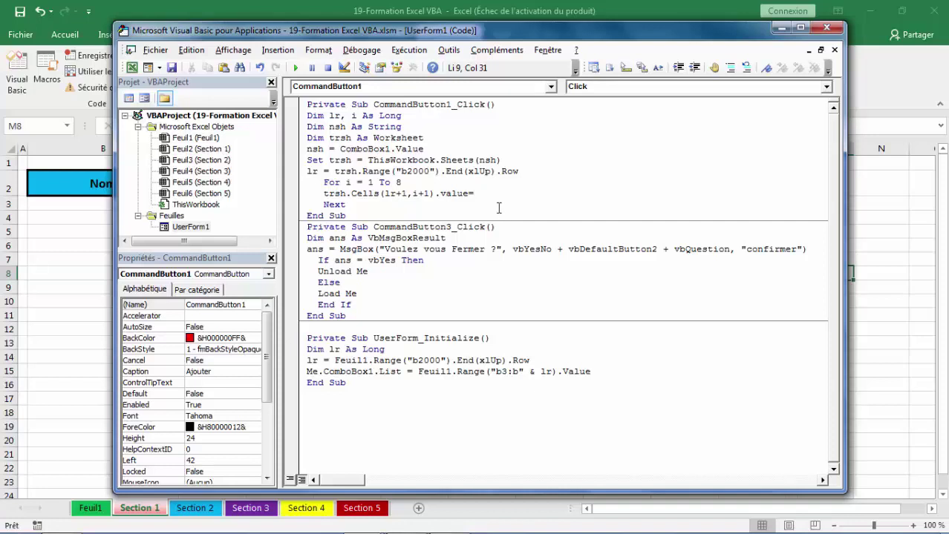
type("control")
type("s(")
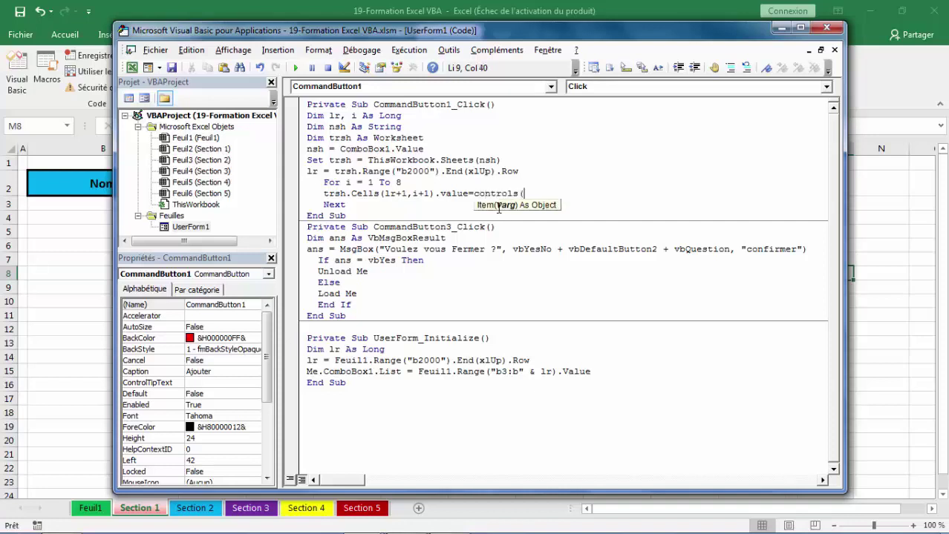
type("\"textb")
type("ox\"")
type(" & i")
type(")")
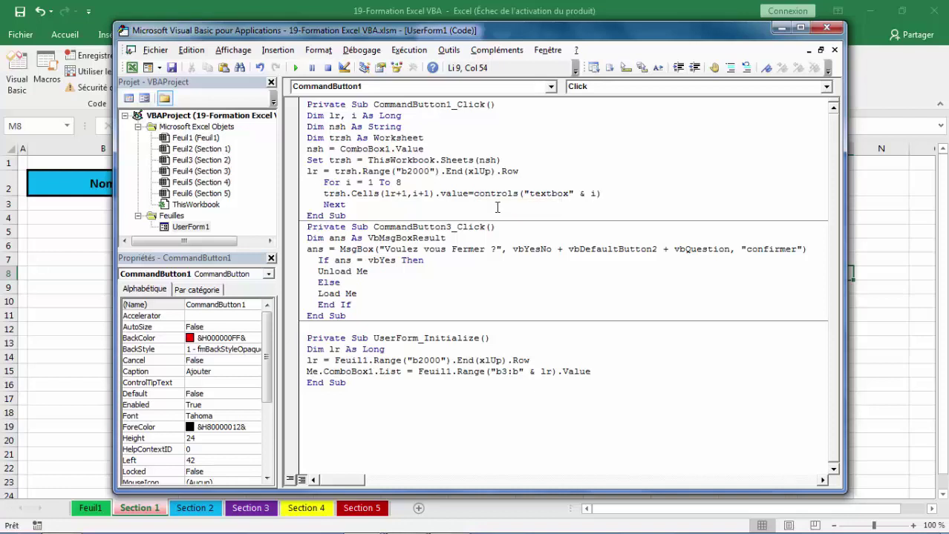
type(".valu")
type("e")
left_click(373, 204)
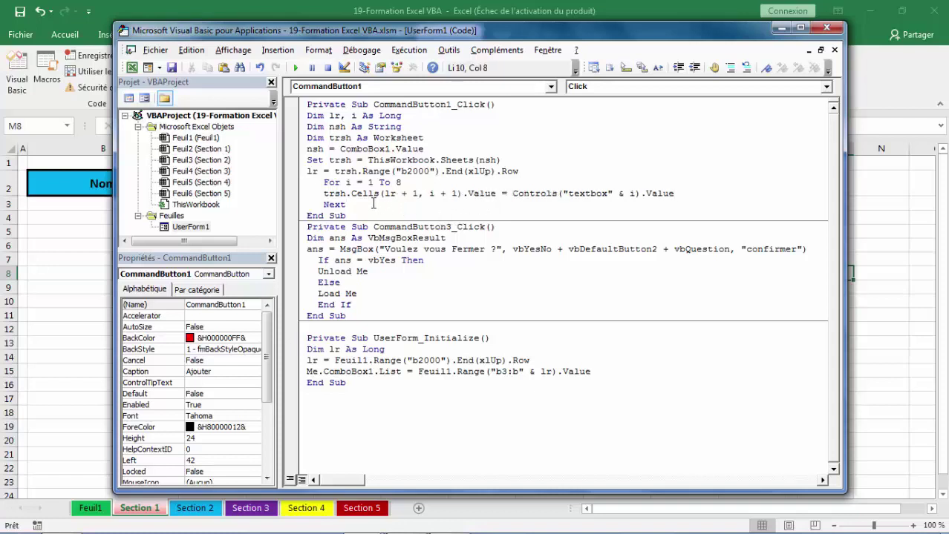
key("Return")
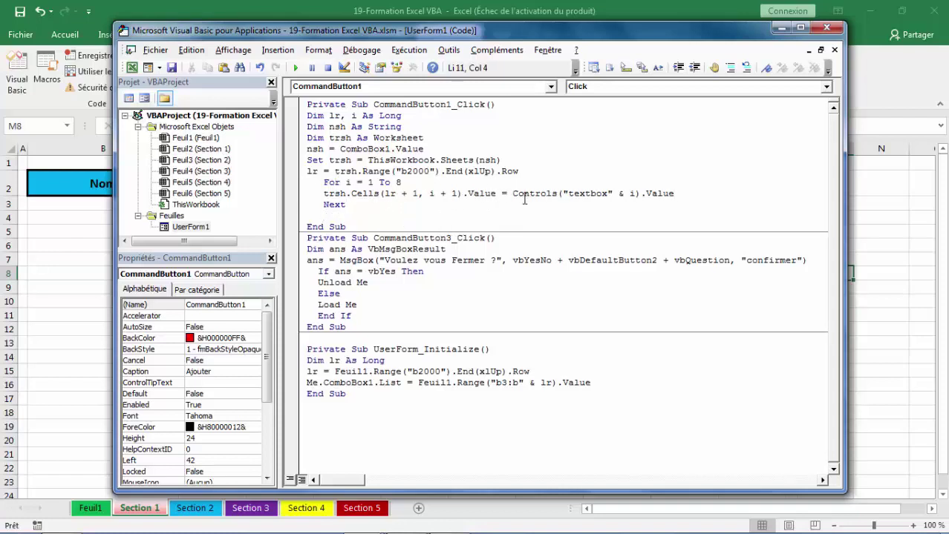
Step: Copy the trsh.Cells reference onto the blank line after Next, change its column to 10, and append =
mouse_move(499, 193)
left_mouse_down()
mouse_move(418, 181)
mouse_move(325, 194)
left_mouse_up()
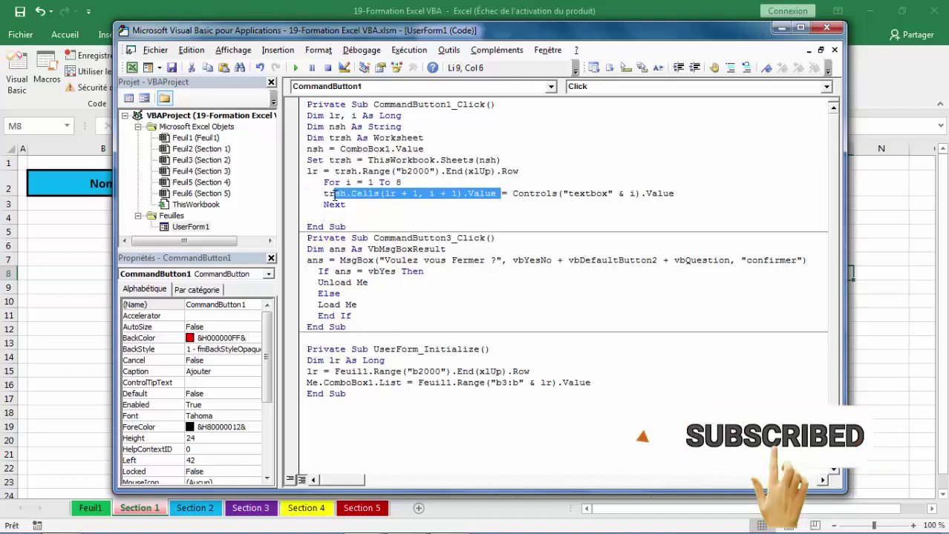
right_click(324, 194)
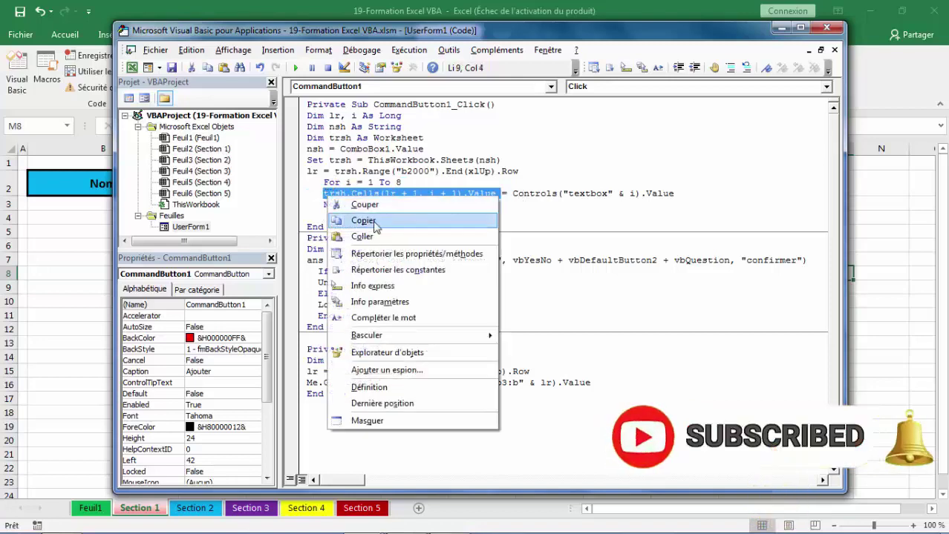
left_click(353, 220)
left_click(334, 215)
right_click(334, 215)
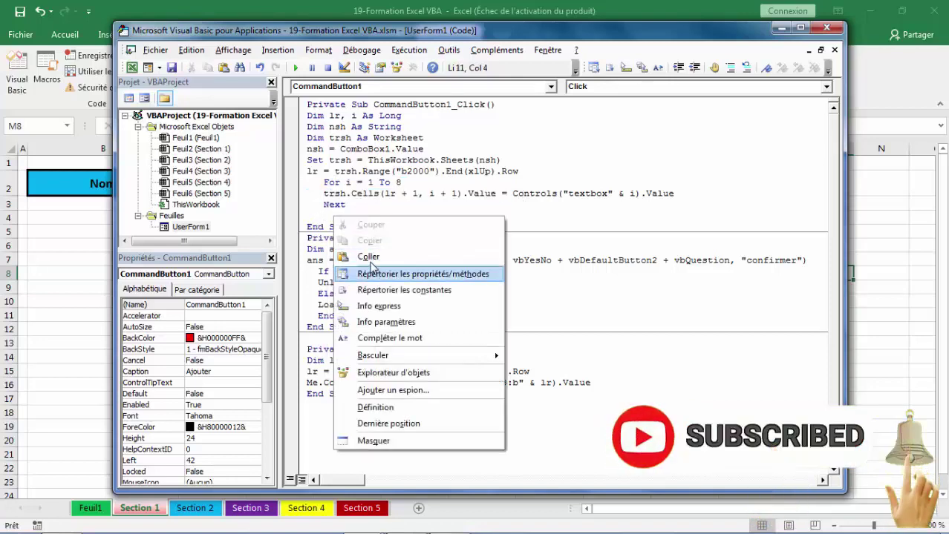
left_click(375, 259)
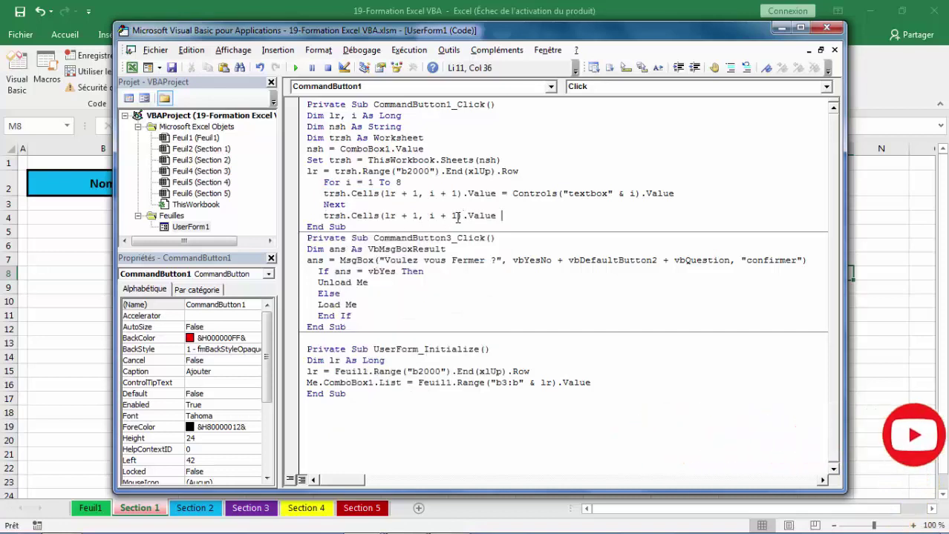
left_click(453, 216)
key("BackSpace")
key("BackSpace")
key("BackSpace")
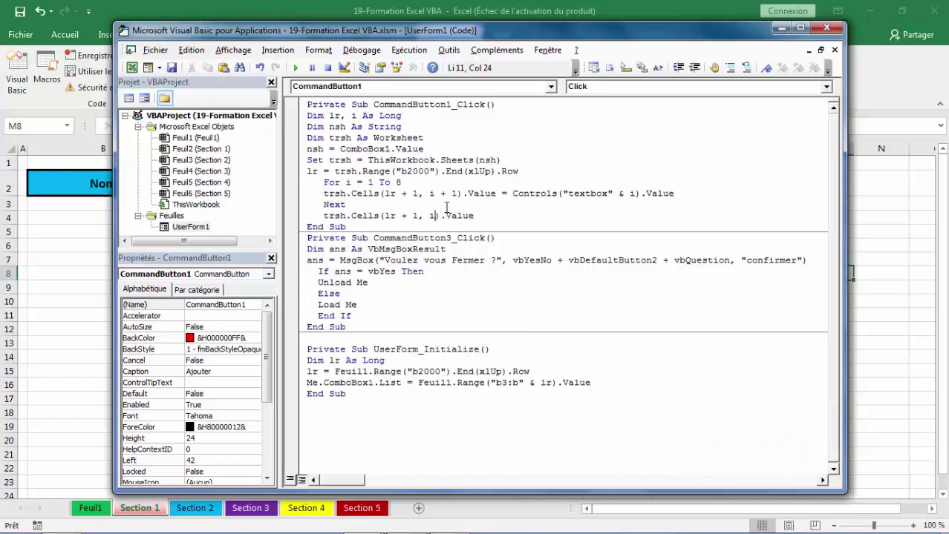
key("BackSpace")
key("BackSpace")
key("BackSpace")
type("10")
left_click(493, 216)
type("=")
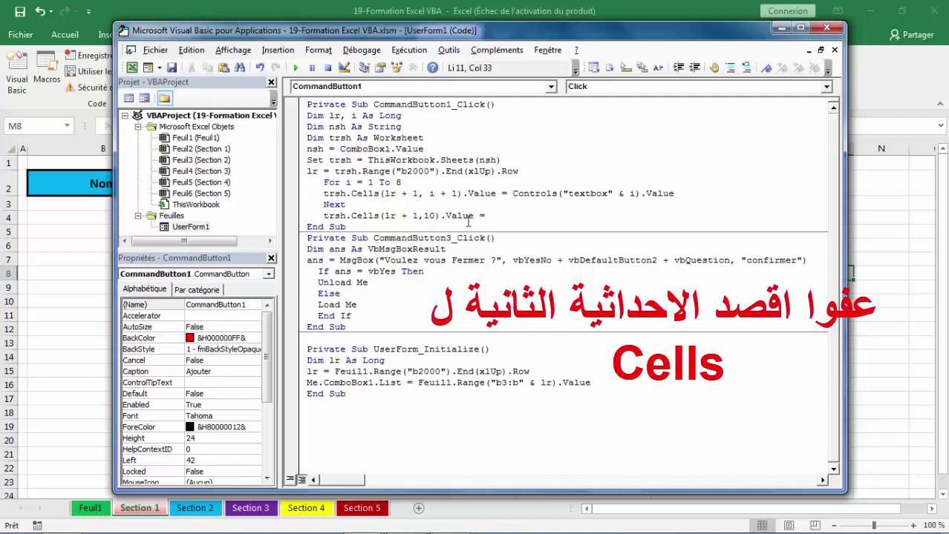
Step: Assign ComboBox1.Value to the column-10 cell of the new row
left_click_drag(580, 37, 579, 246)
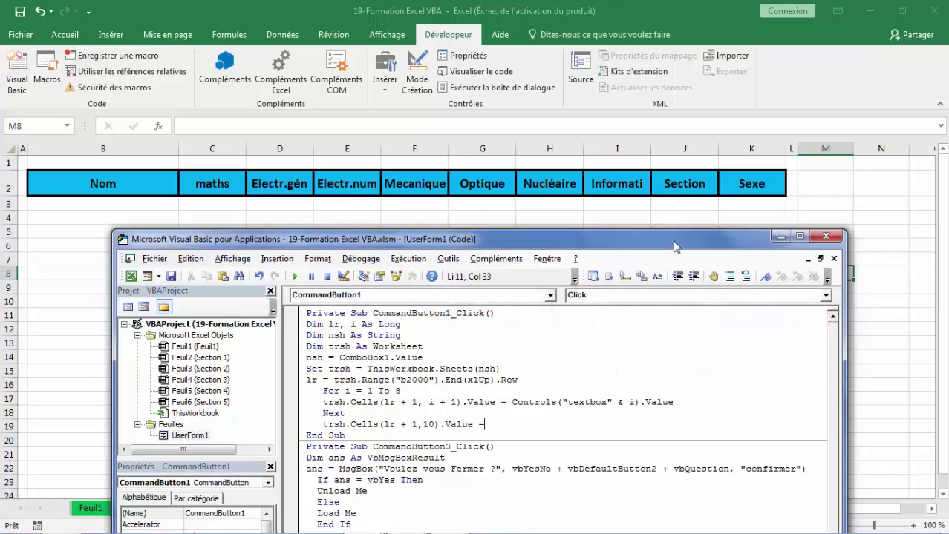
mouse_move(676, 245)
left_mouse_down()
mouse_move(674, 104)
mouse_move(676, 263)
mouse_move(620, 52)
left_mouse_up()
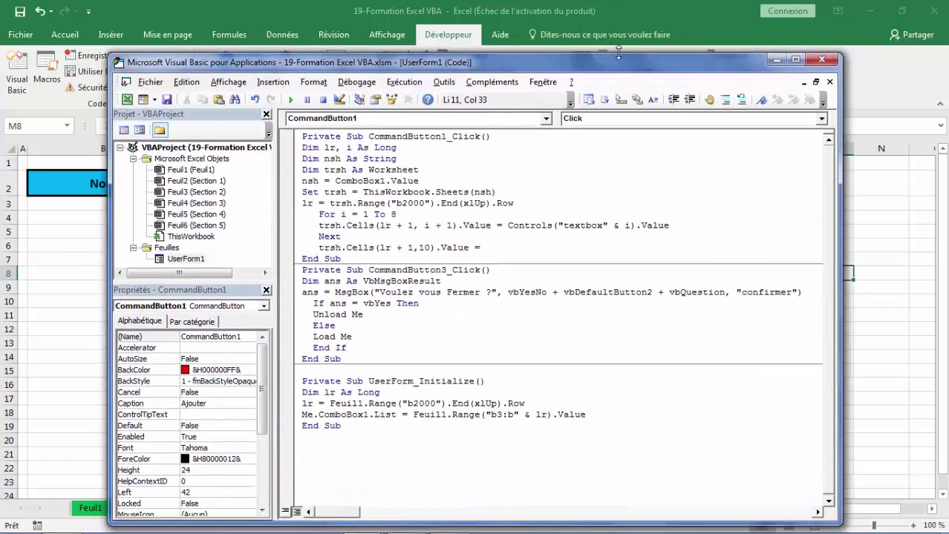
type("com")
key("ctrl+space")
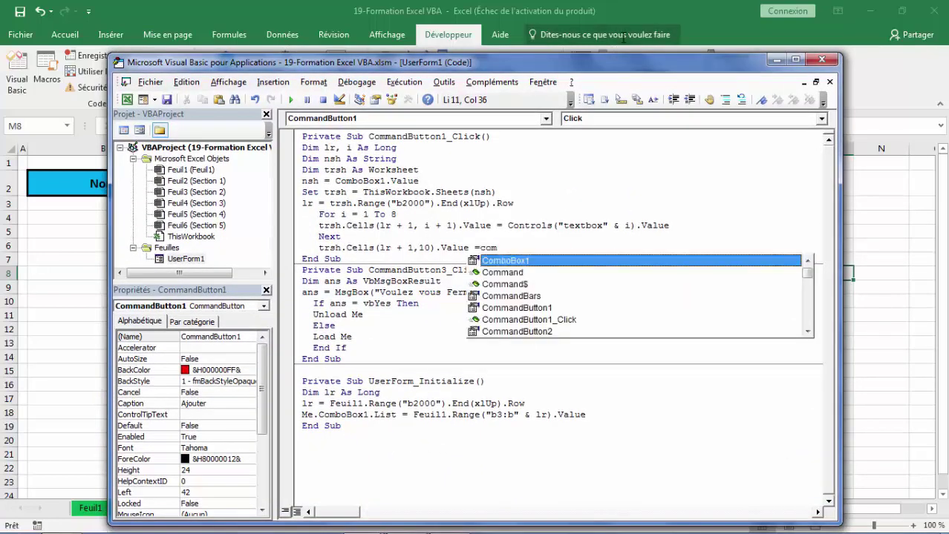
key("Tab")
type(".v")
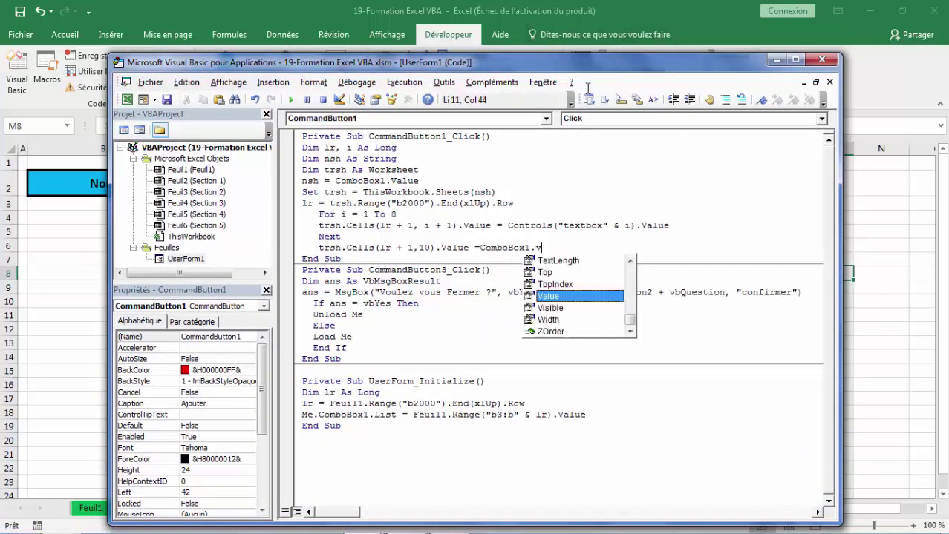
type("a")
key("Tab")
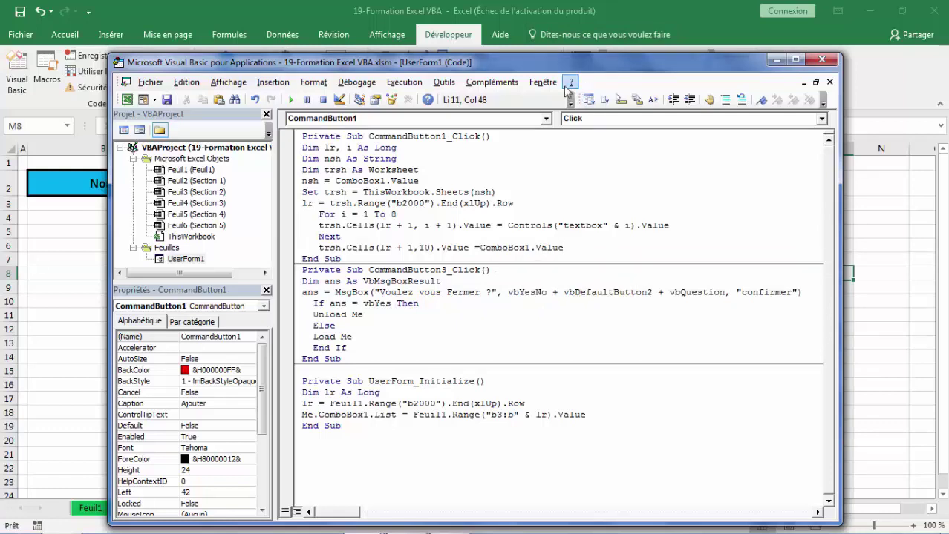
Step: Paste the Cells line on a new line and change its column to 11
key("Return")
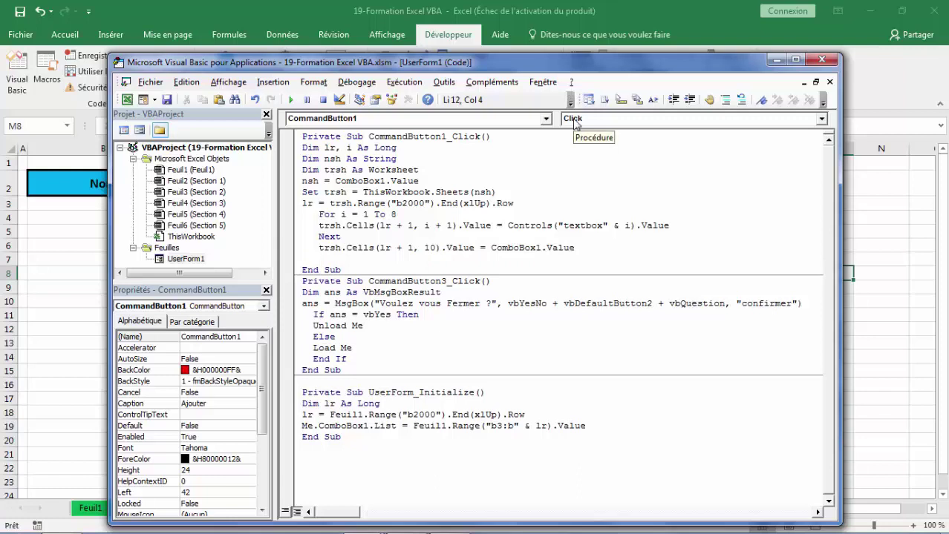
key("ctrl+v")
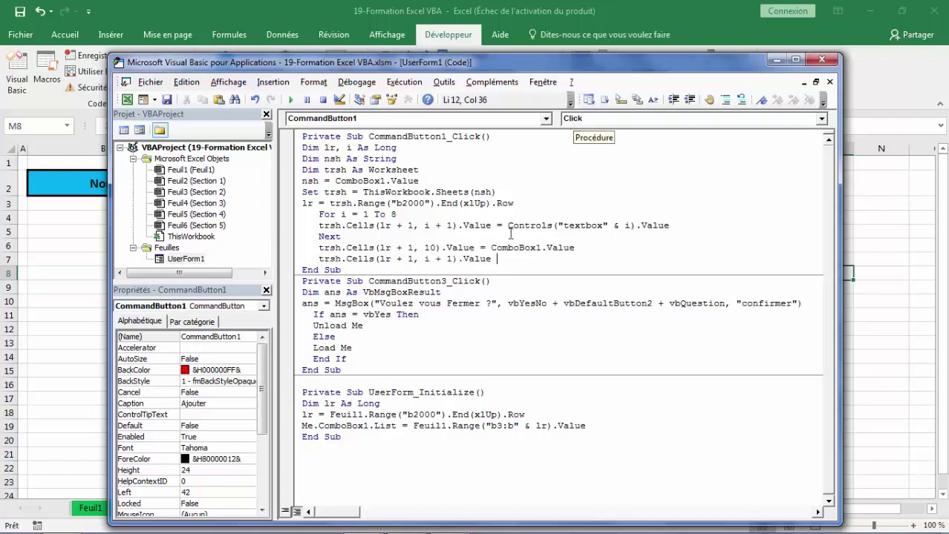
left_click(450, 259)
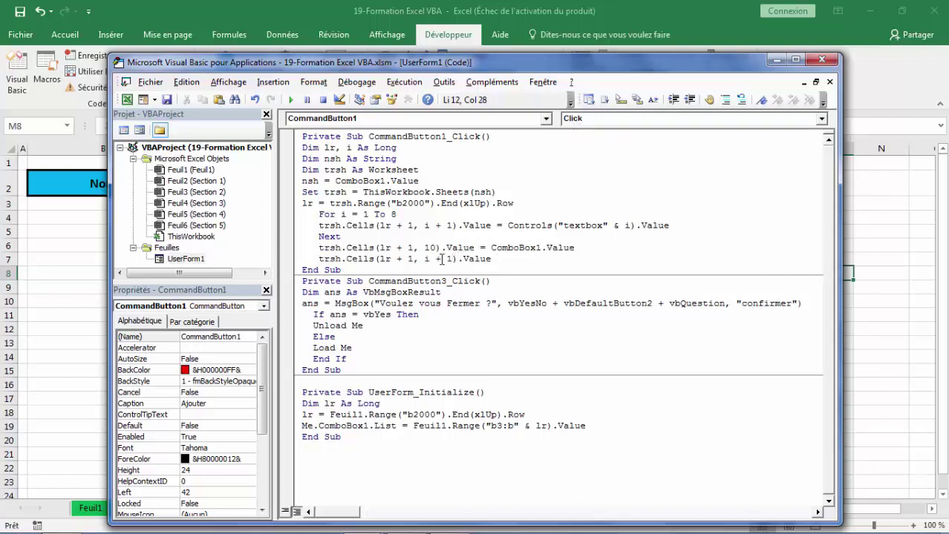
key("BackSpace")
key("BackSpace")
key("BackSpace")
key("BackSpace")
key("BackSpace")
type("1")
left_click(480, 259)
Step: Start the column-11 value as IIf(OptionButton1 = True, "Male", ...)
left_click_drag(701, 63, 701, 74)
left_click_drag(701, 138, 731, 304)
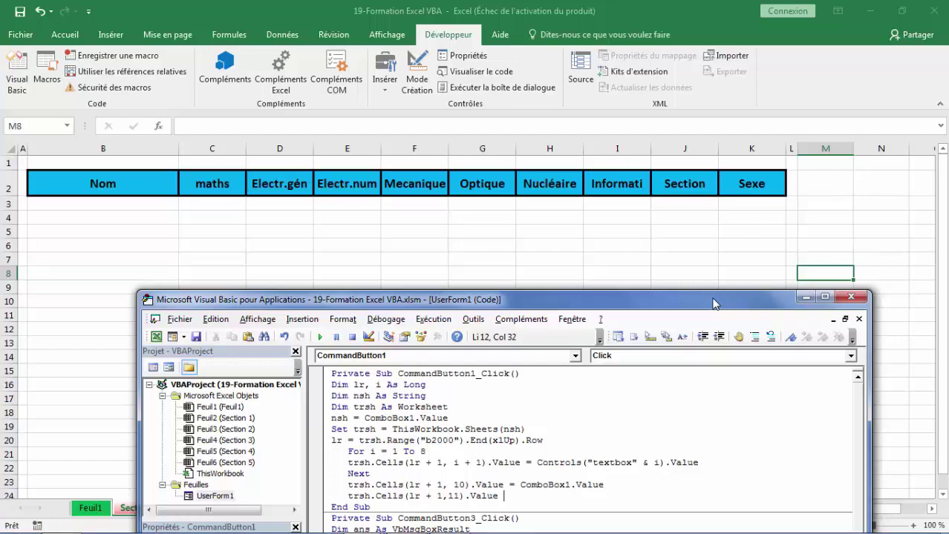
left_click_drag(712, 303, 687, 39)
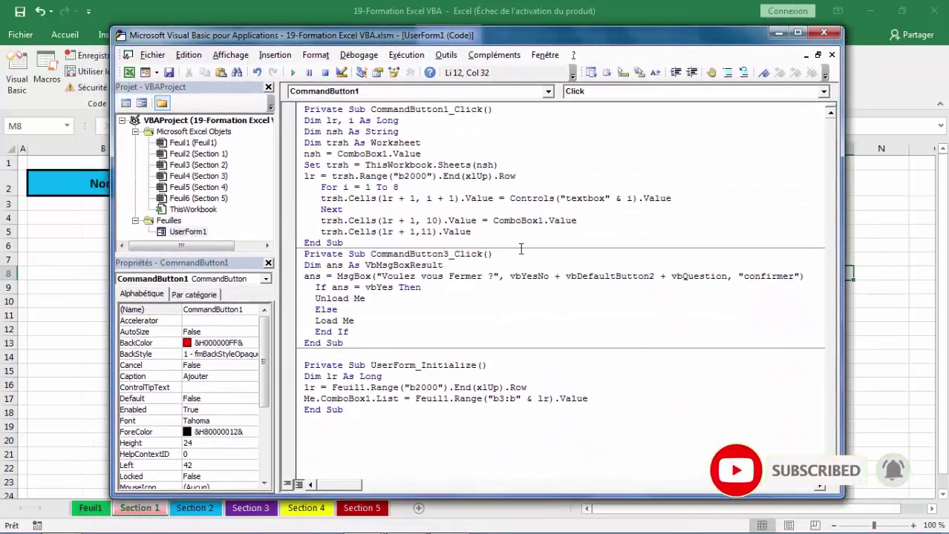
type("=")
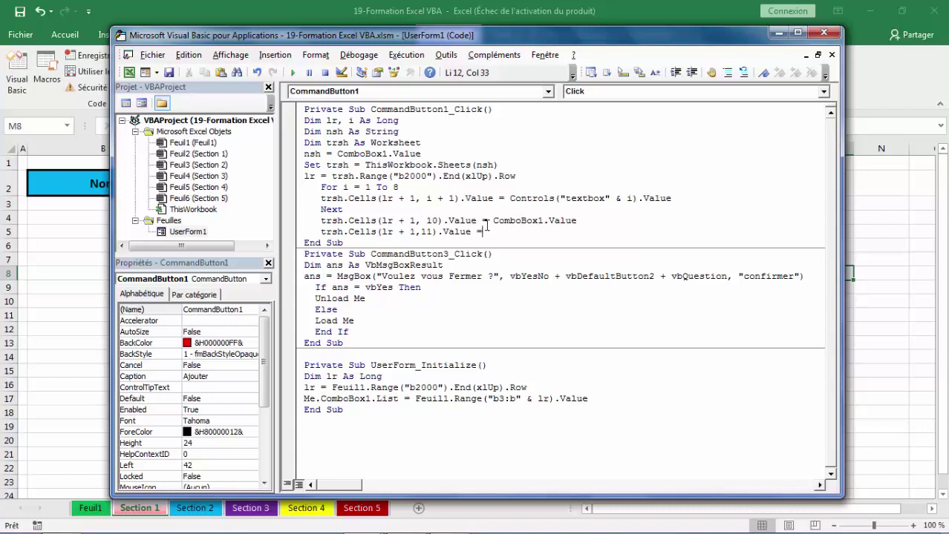
type("ii")
type("f")
type("(")
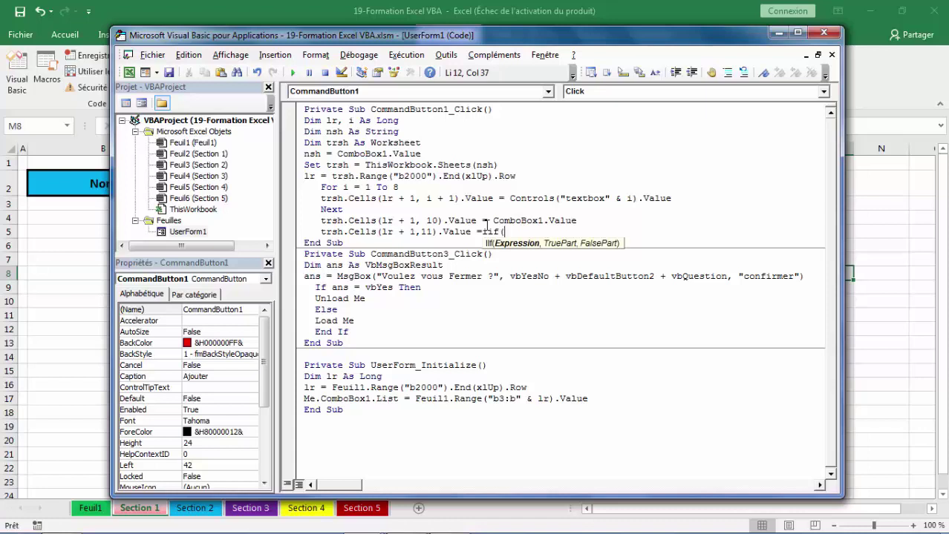
type("op")
key("ctrl+space")
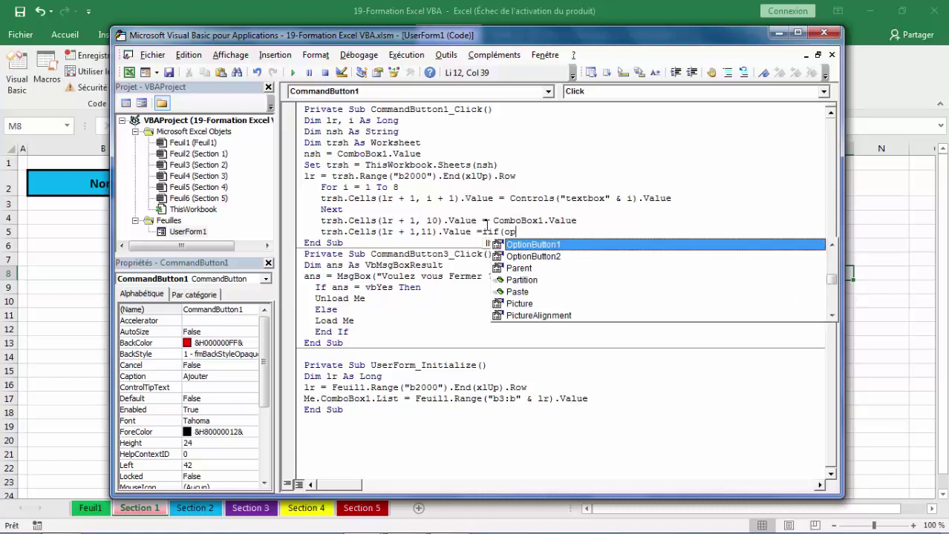
key("Tab")
type("=tr")
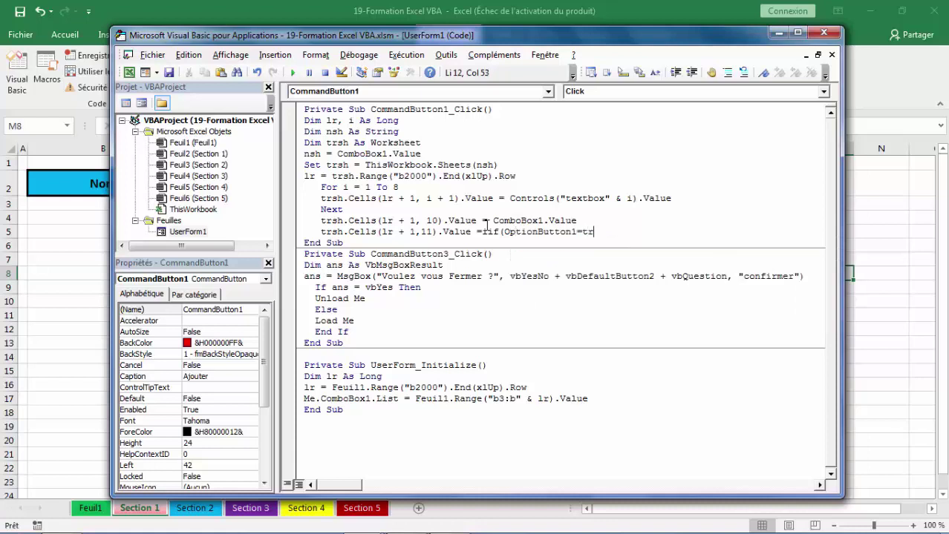
type("ue,")
type("\"Male\"")
type(",")
type("iif")
type("(")
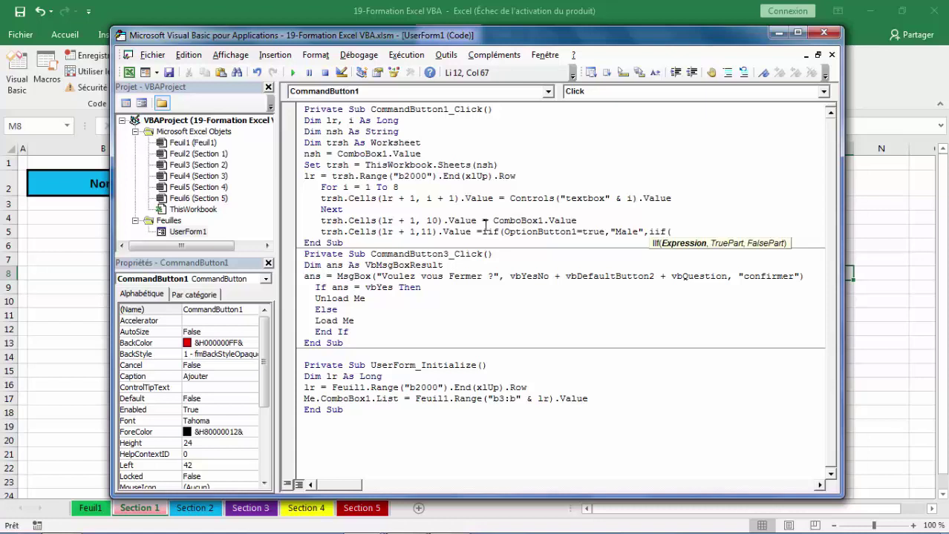
type("op")
Step: Nest a second IIf returning "Fmale" for OptionButton2, otherwise an empty string
key("ctrl+space")
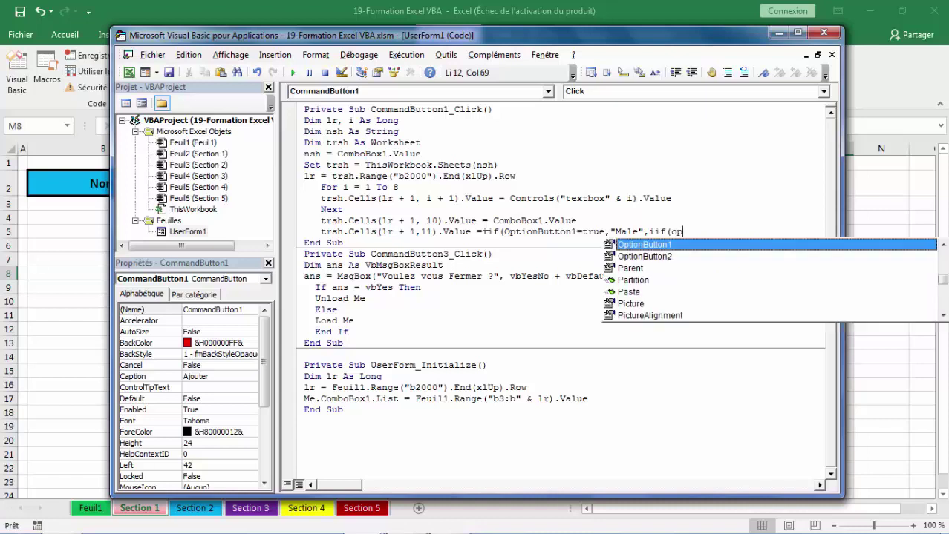
key("Down")
key("Tab")
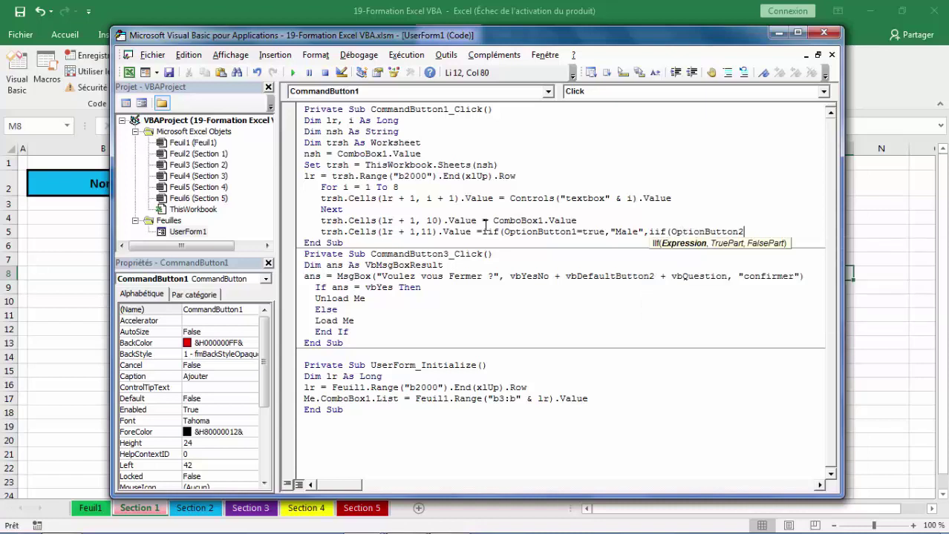
type("=tru")
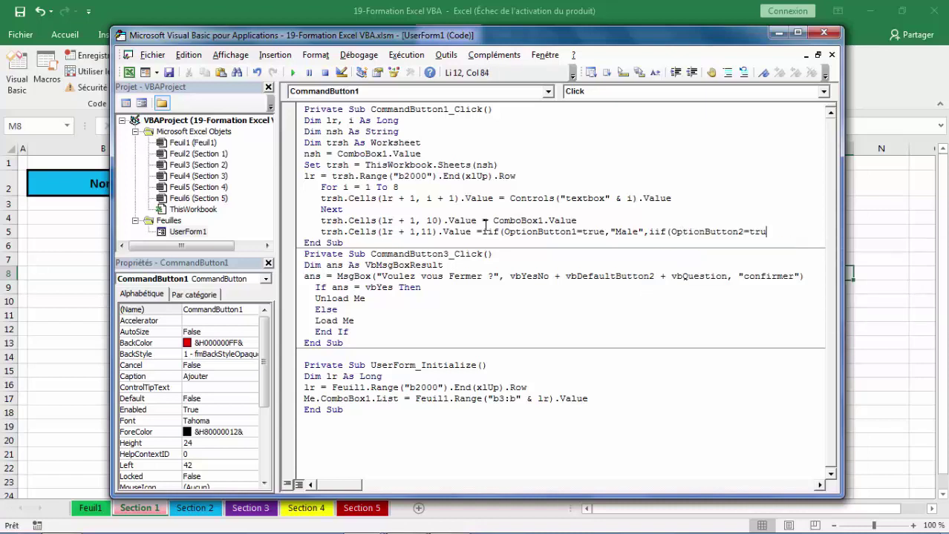
type("e,")
type("\"")
type("Fmale")
type("\",")
type("\"\"")
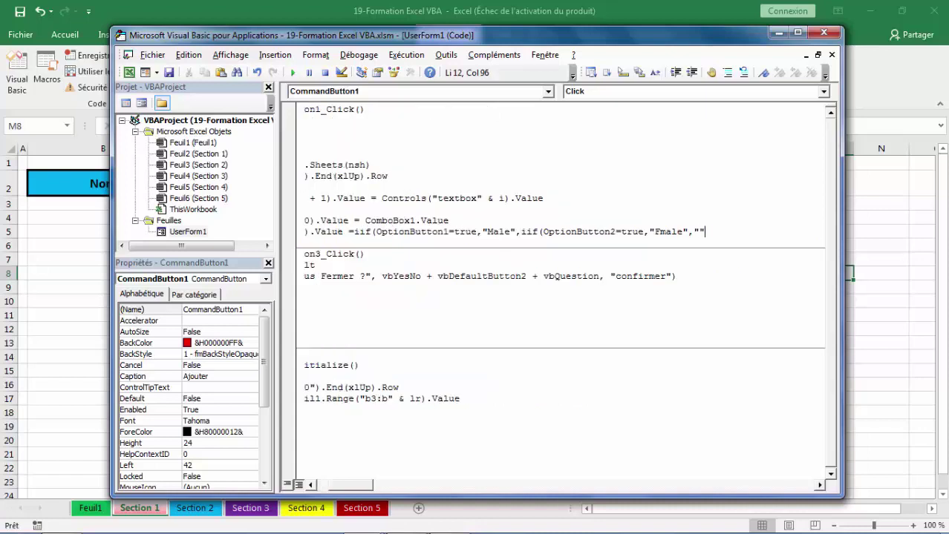
type(")")
type(")")
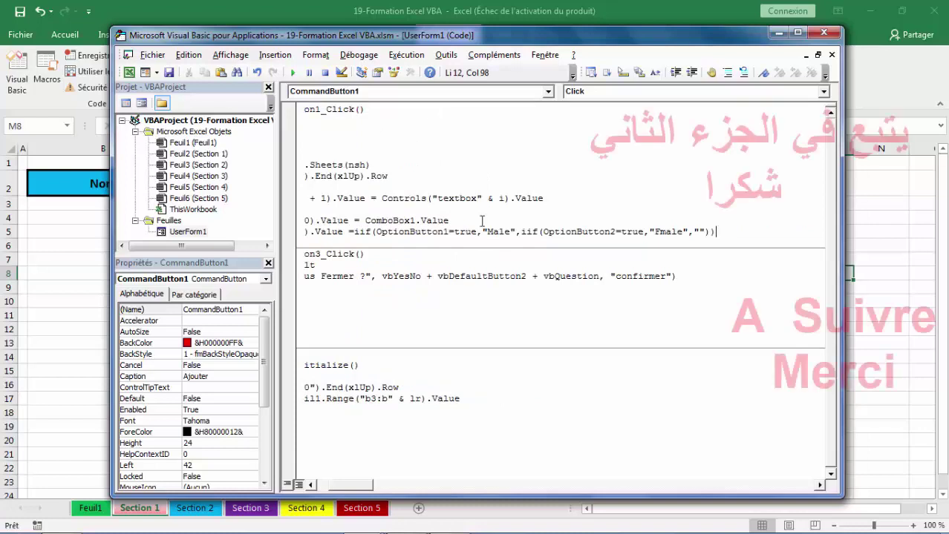
key("Return")
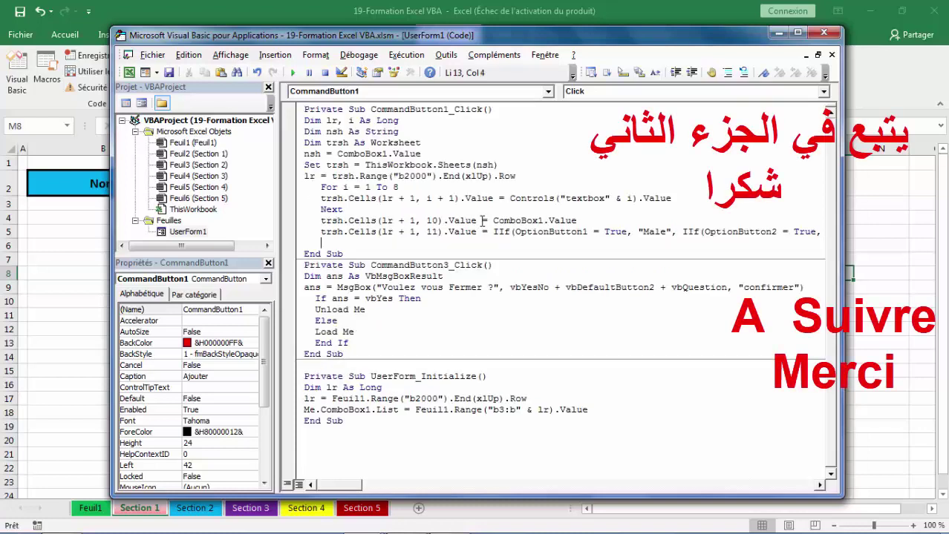
Step: Add the line MsgBox "Données transférées" after the gender assignment
type("msgbox")
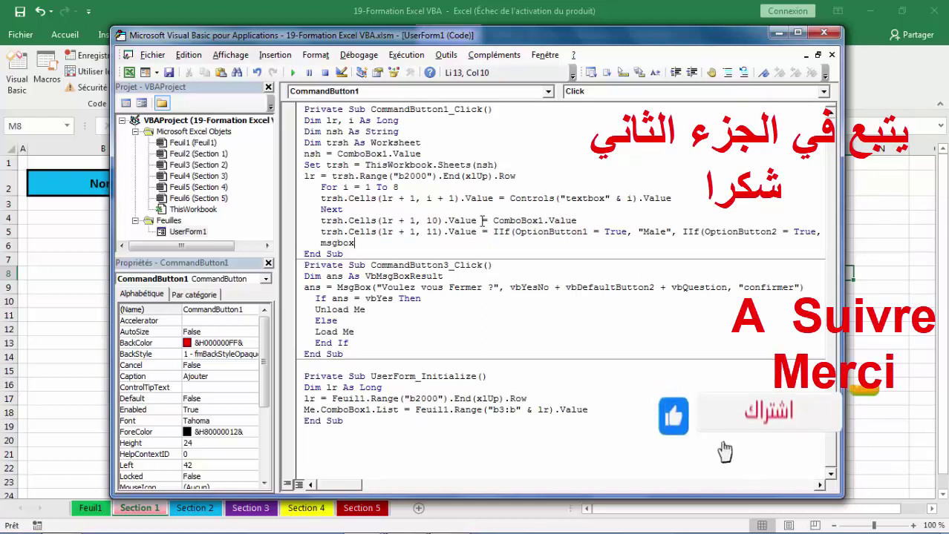
type(" \"D")
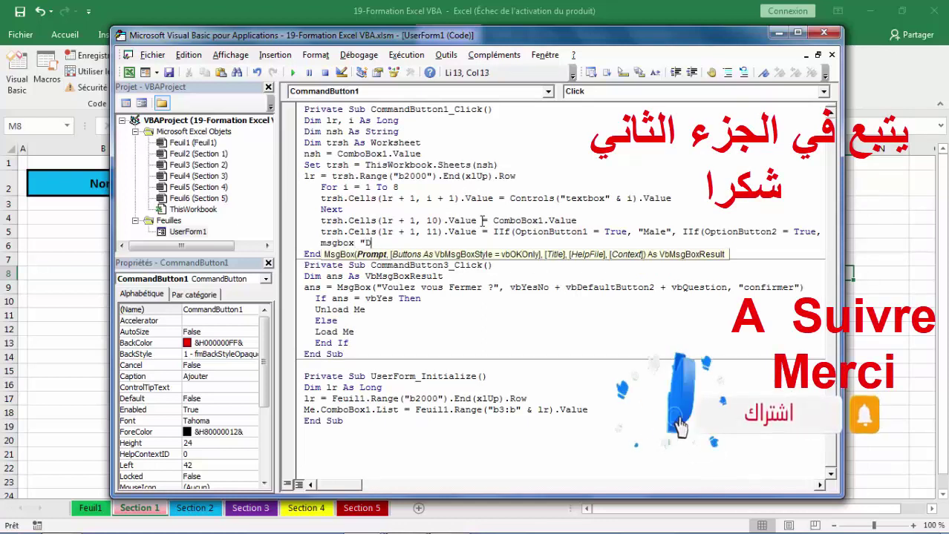
type("onnées t")
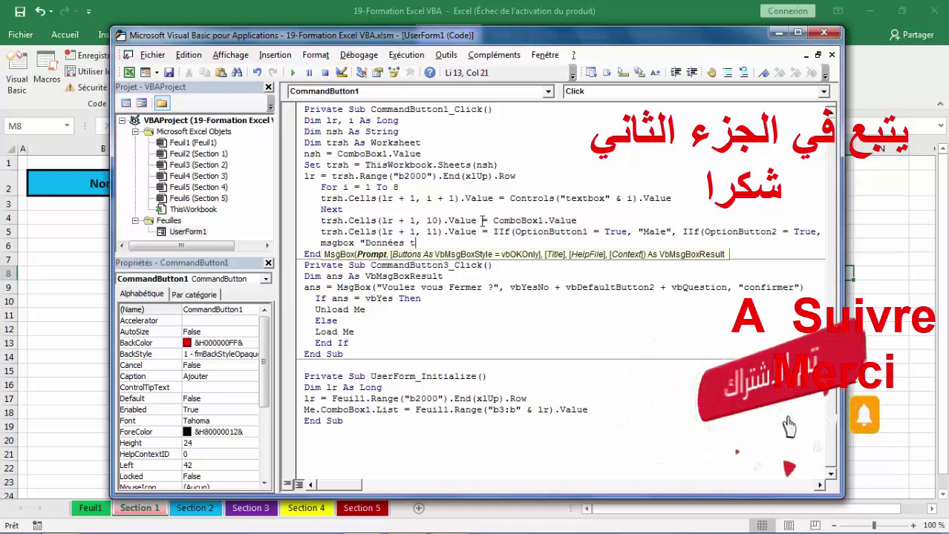
type("ransfé")
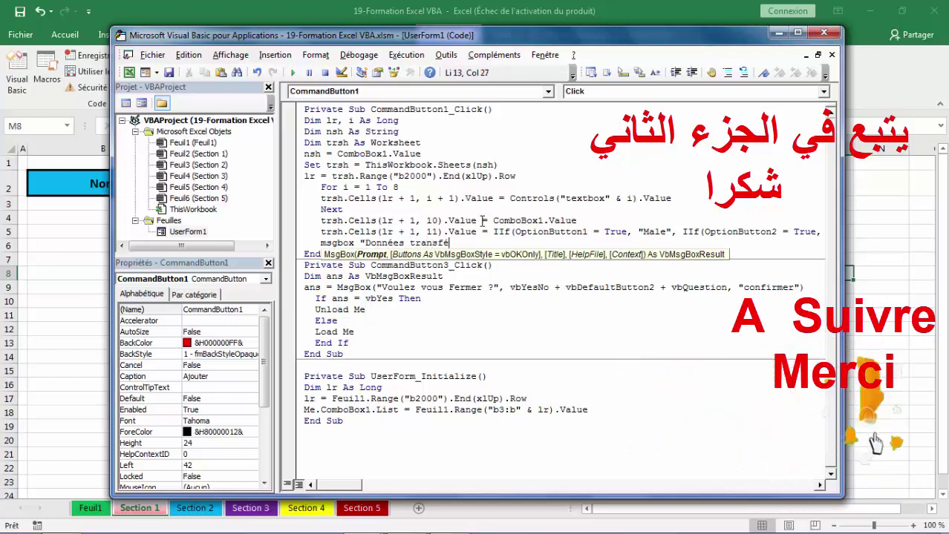
type("rées\"")
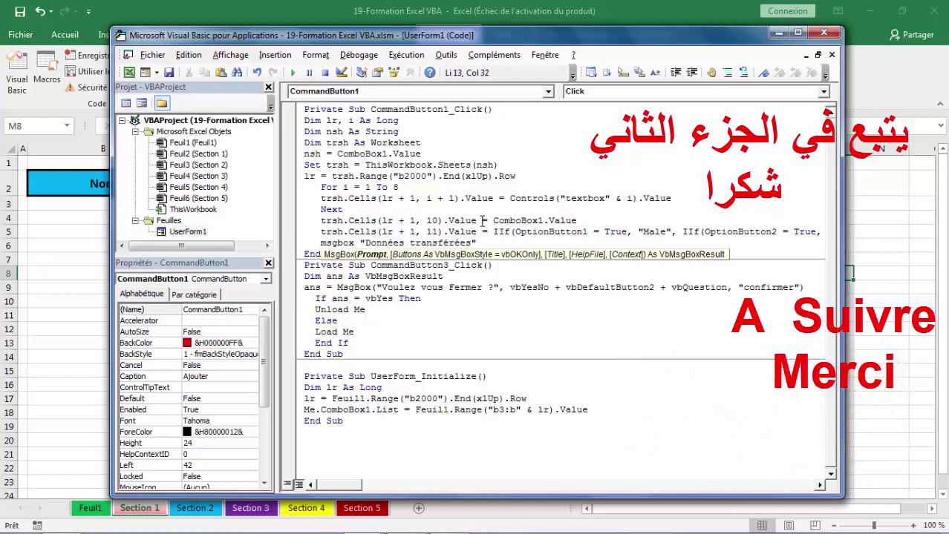
left_click(678, 199)
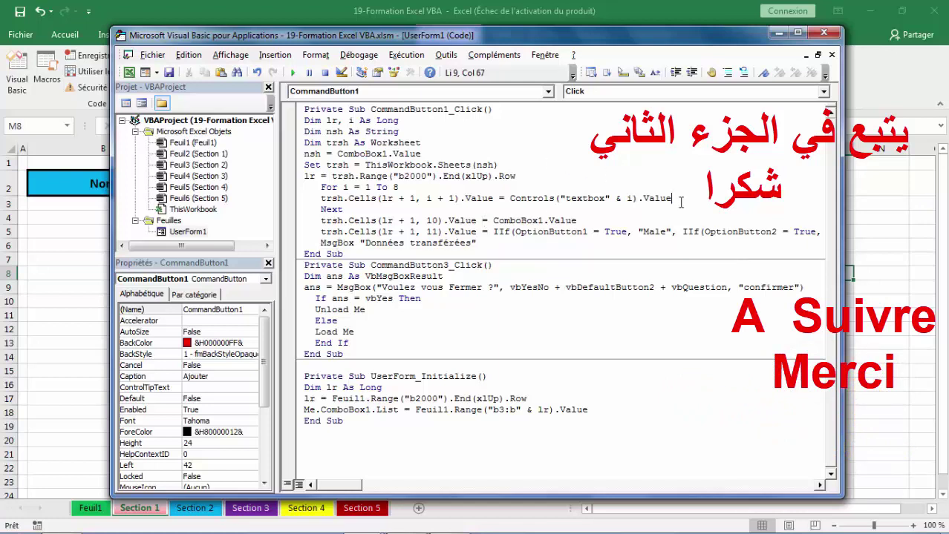